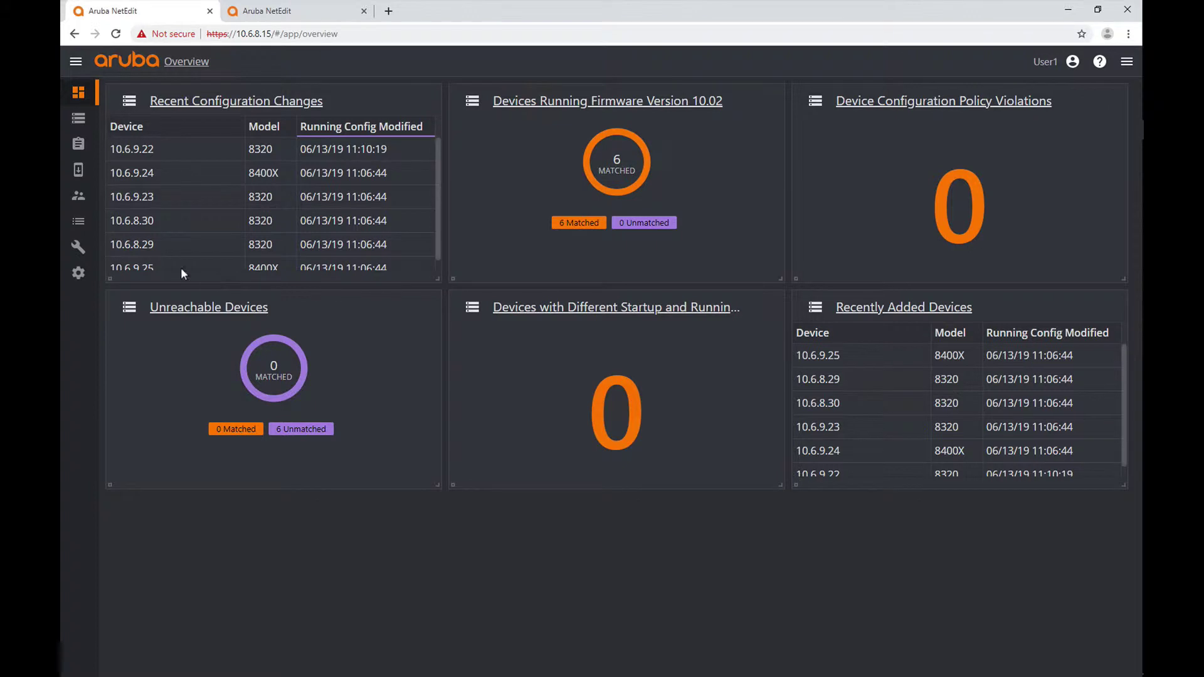
Go to Settings > Attributes and start a new device attribute.
{"action": "left_click", "coordinate": [77, 276]}
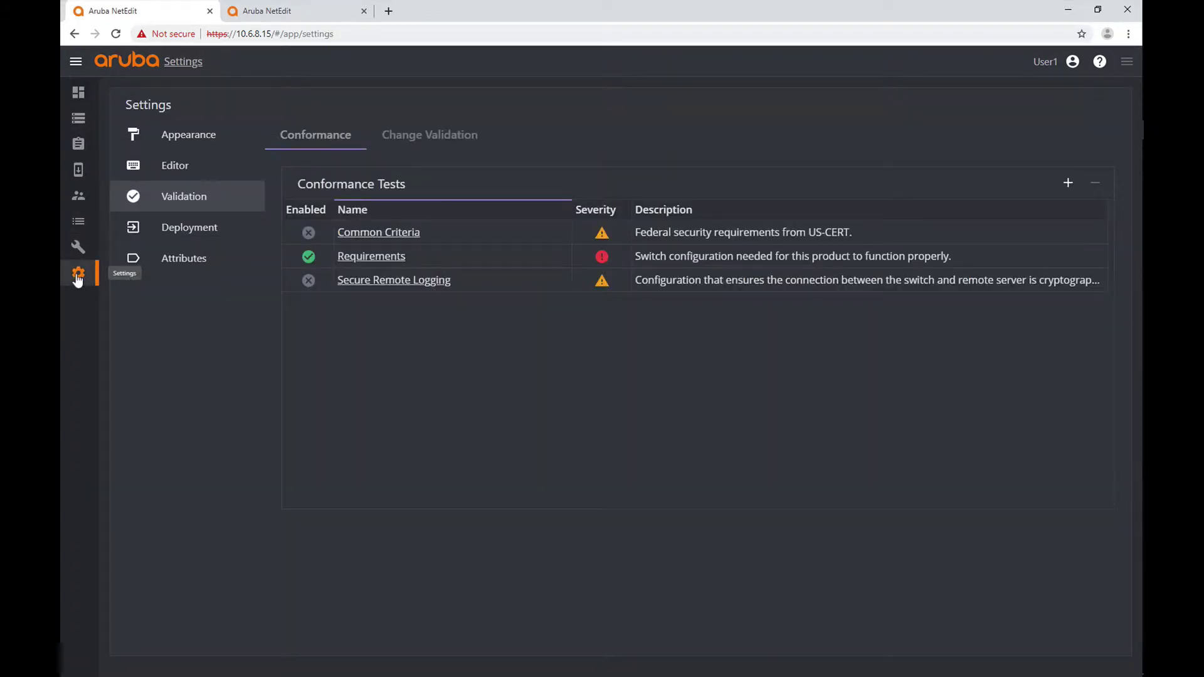
{"action": "left_click", "coordinate": [184, 262]}
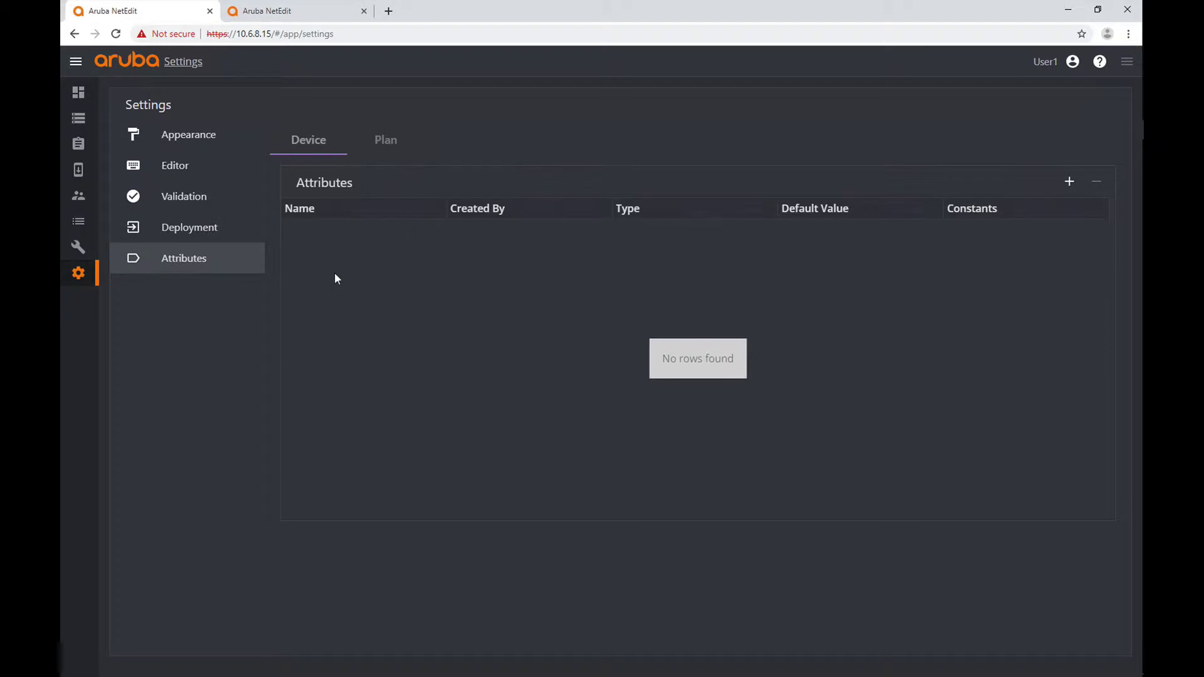
{"action": "left_click", "coordinate": [1069, 183]}
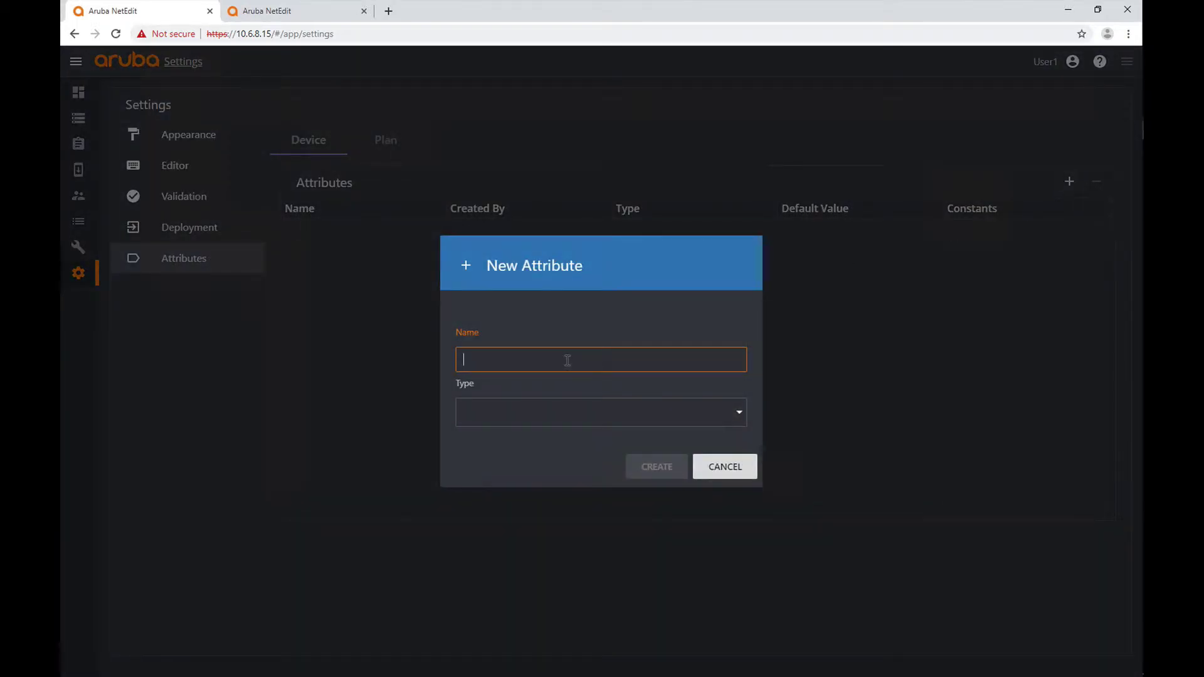
Name the attribute Role, type LIST, with values core, aggregation, topofrack, other.
{"action": "type", "text": "Role"}
{"action": "key", "text": "Tab"}
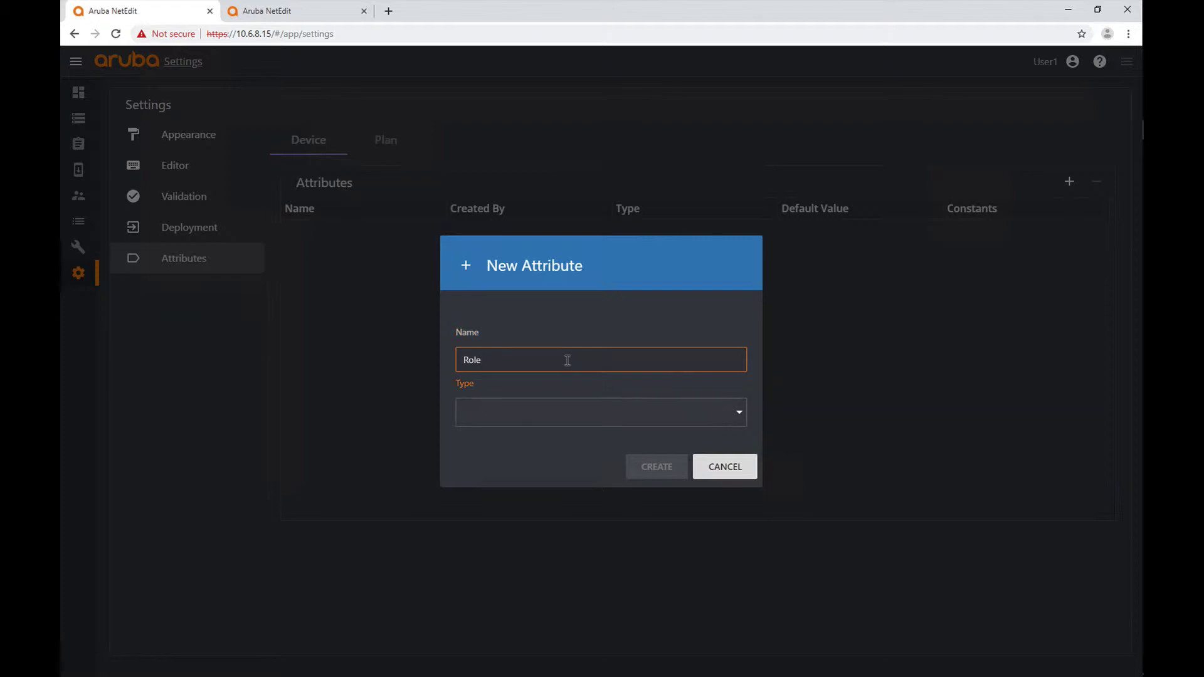
{"action": "left_click", "coordinate": [585, 410]}
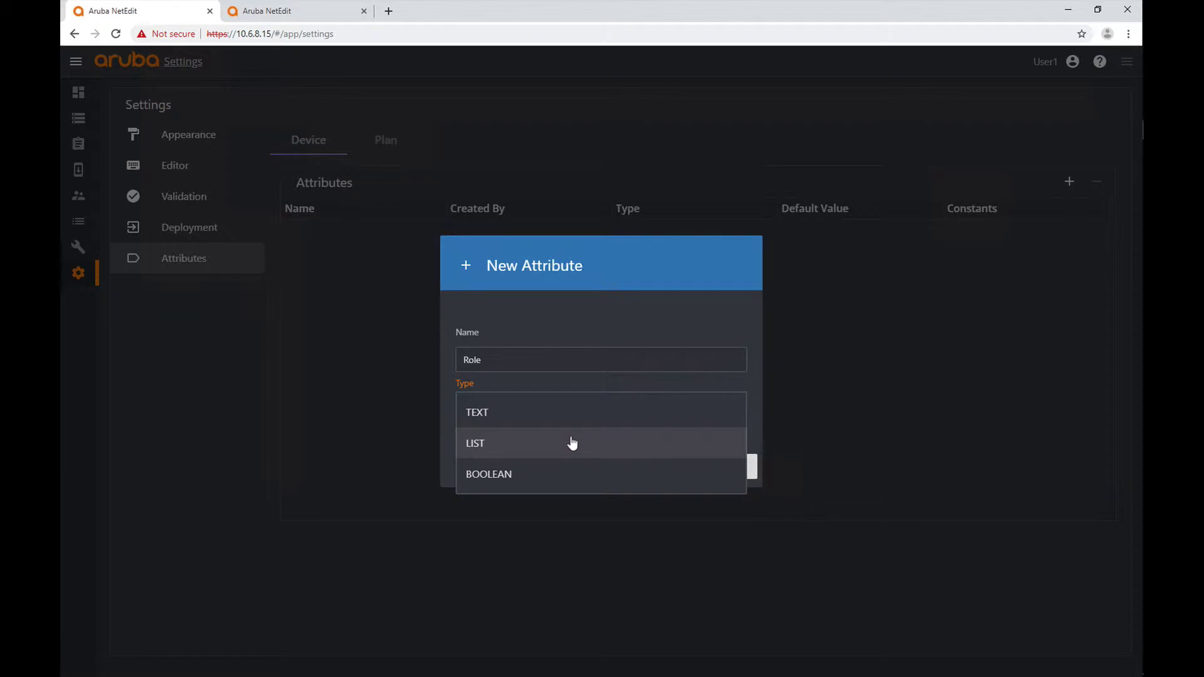
{"action": "left_click", "coordinate": [571, 442]}
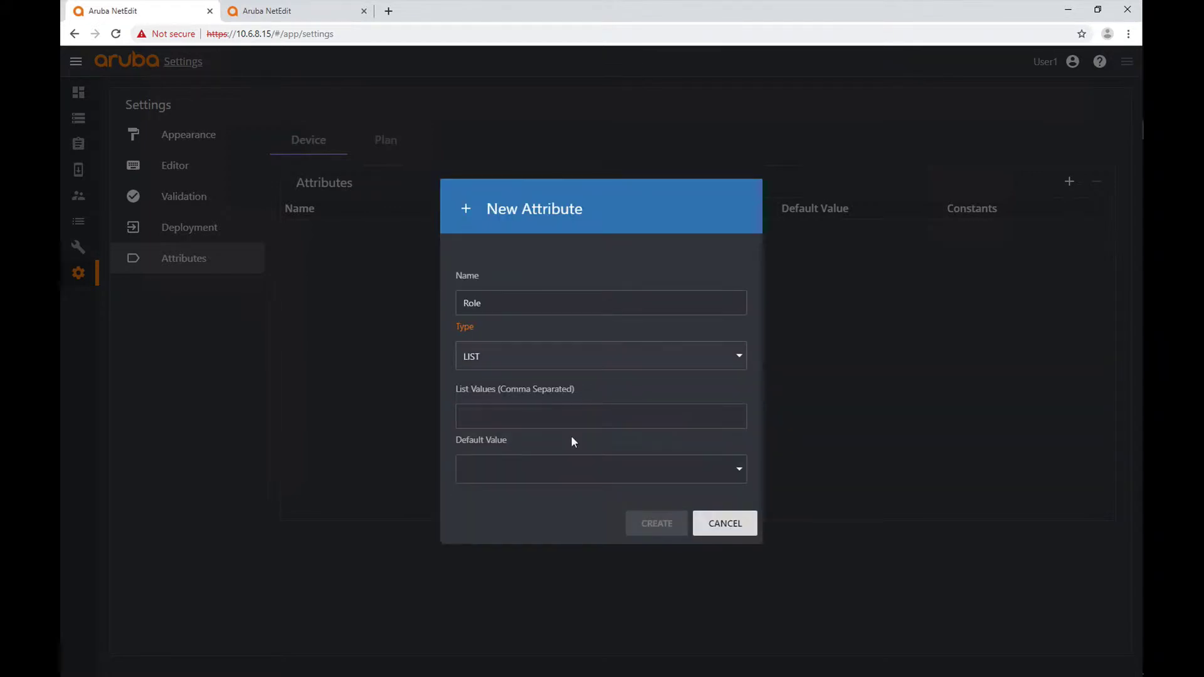
{"action": "left_click", "coordinate": [567, 411]}
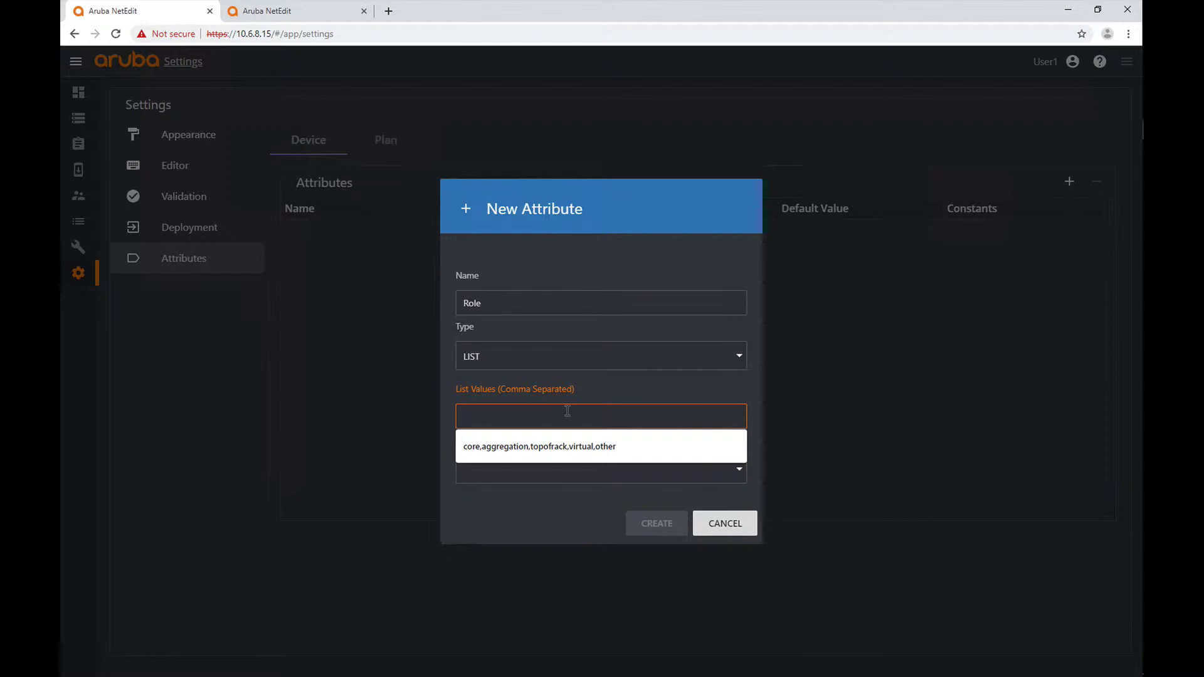
{"action": "left_click", "coordinate": [580, 447]}
{"action": "left_click", "coordinate": [600, 417]}
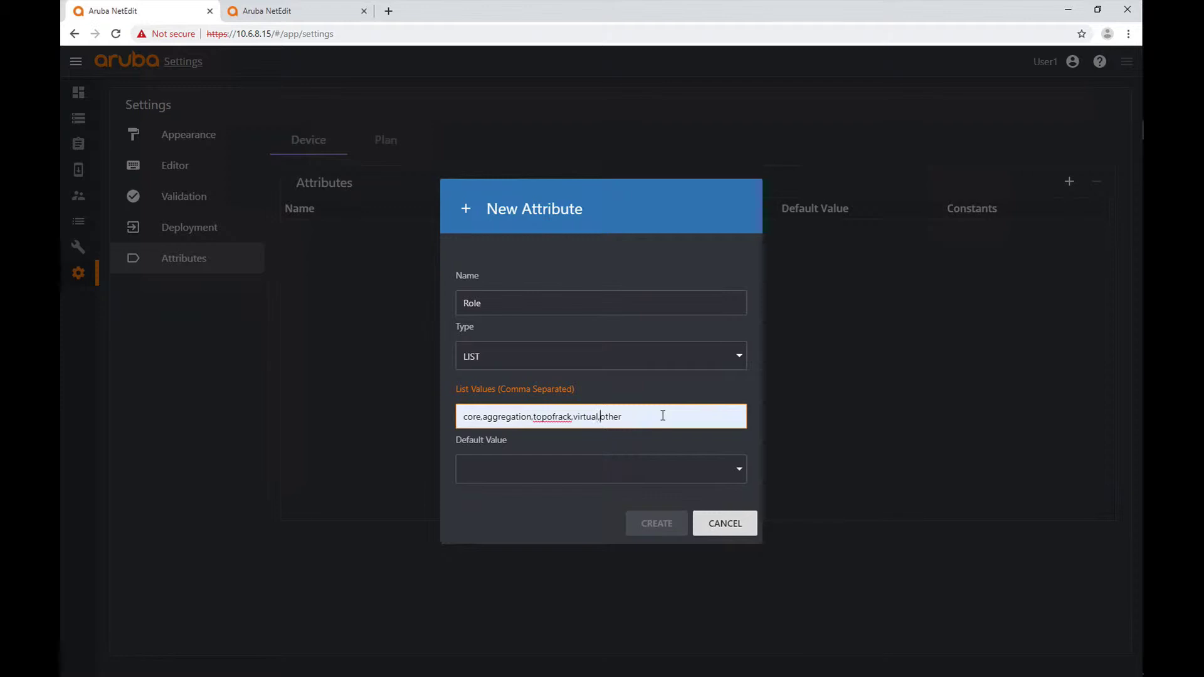
{"action": "key", "text": "BackSpace"}
{"action": "key", "text": "BackSpace"}
{"action": "key", "text": "BackSpace"}
{"action": "key", "text": "BackSpace"}
{"action": "key", "text": "BackSpace"}
{"action": "key", "text": "BackSpace"}
{"action": "key", "text": "BackSpace"}
{"action": "key", "text": "BackSpace"}
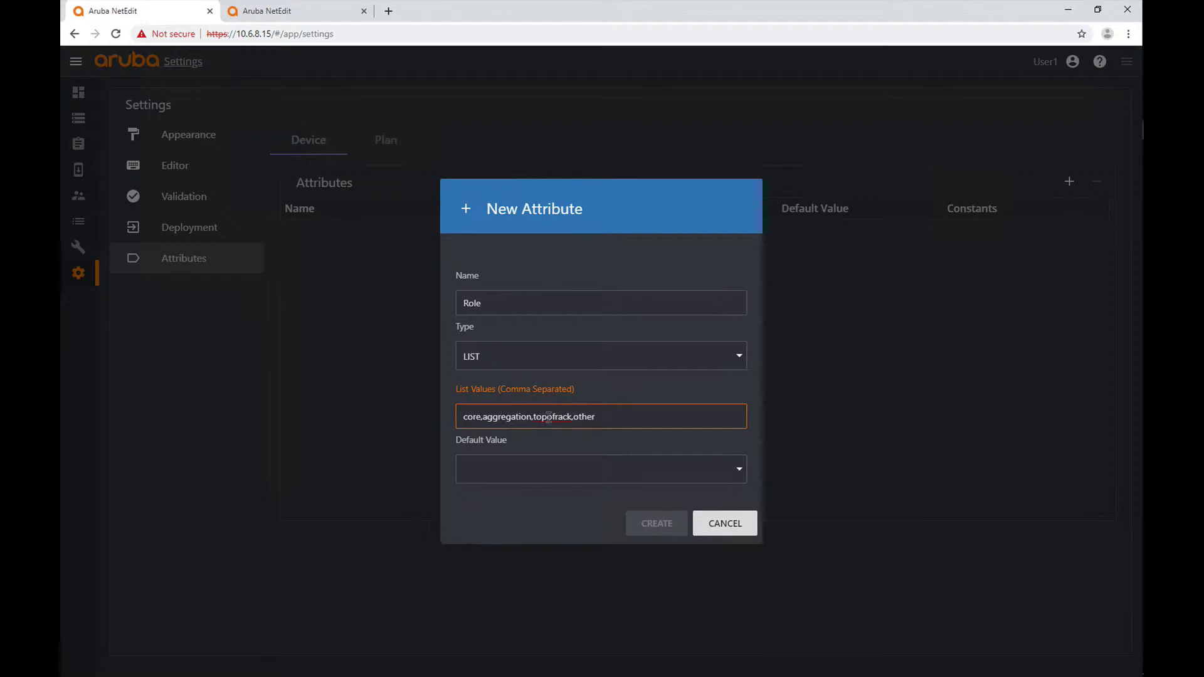
{"action": "left_click", "coordinate": [606, 419]}
Set the default value to other and create the Role attribute.
{"action": "left_click", "coordinate": [595, 471]}
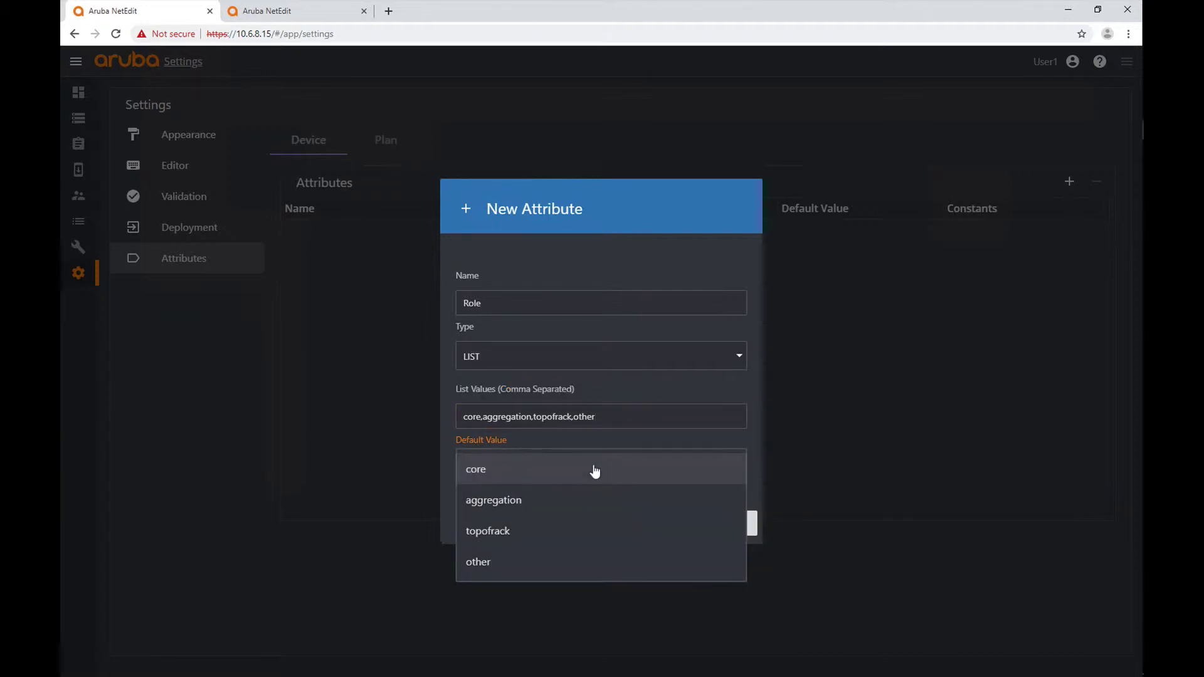
{"action": "left_click", "coordinate": [502, 558]}
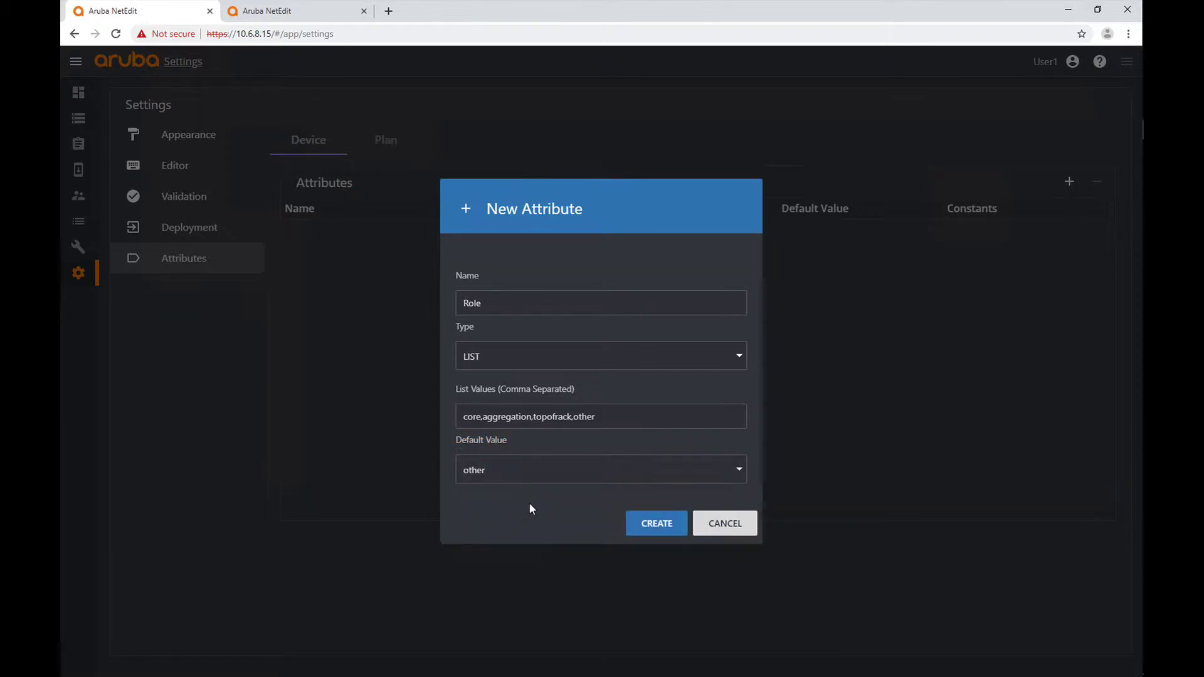
{"action": "left_click", "coordinate": [588, 470]}
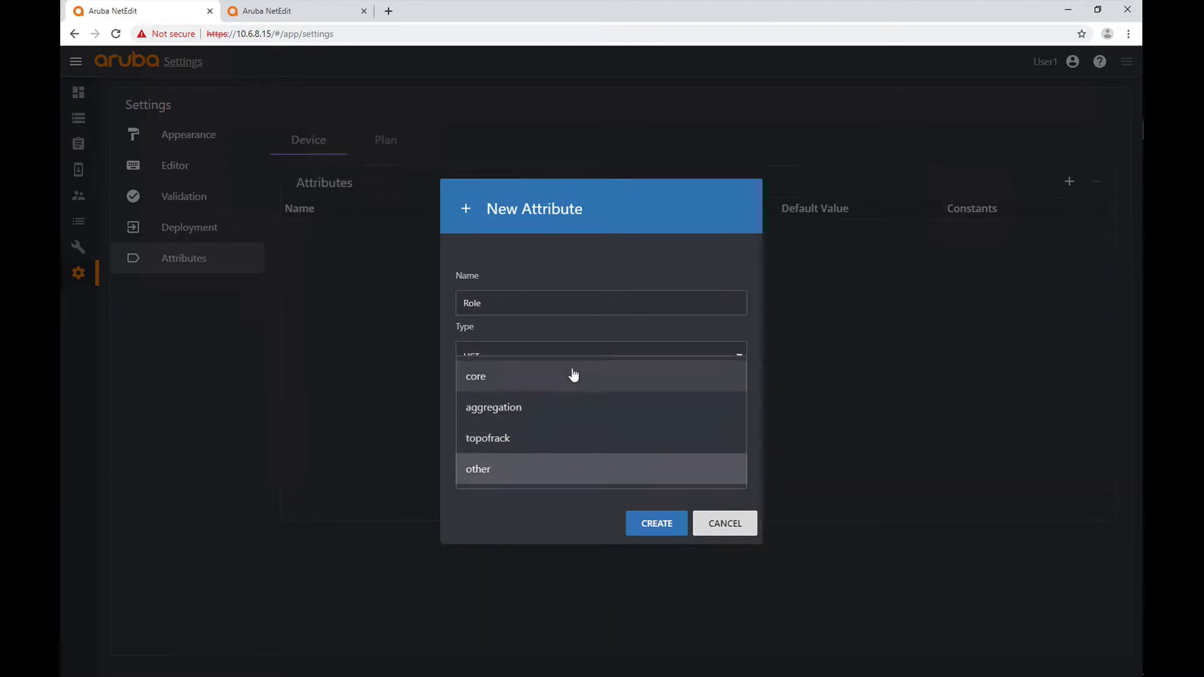
{"action": "left_click", "coordinate": [547, 508]}
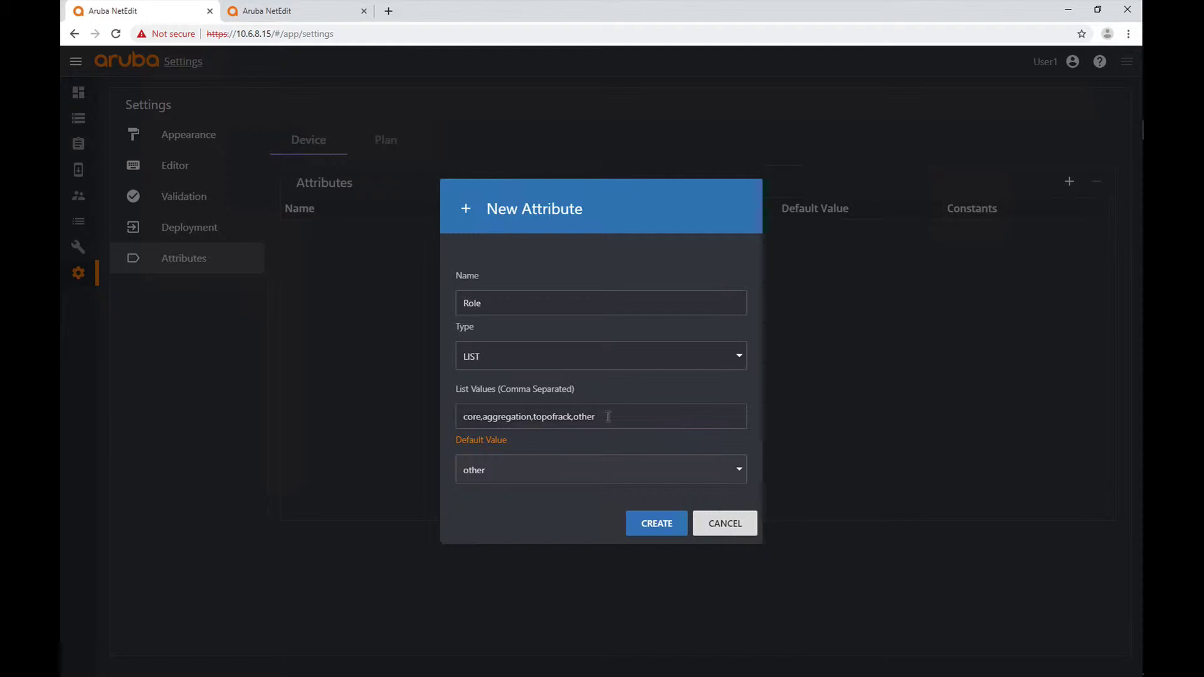
{"action": "left_click", "coordinate": [593, 471]}
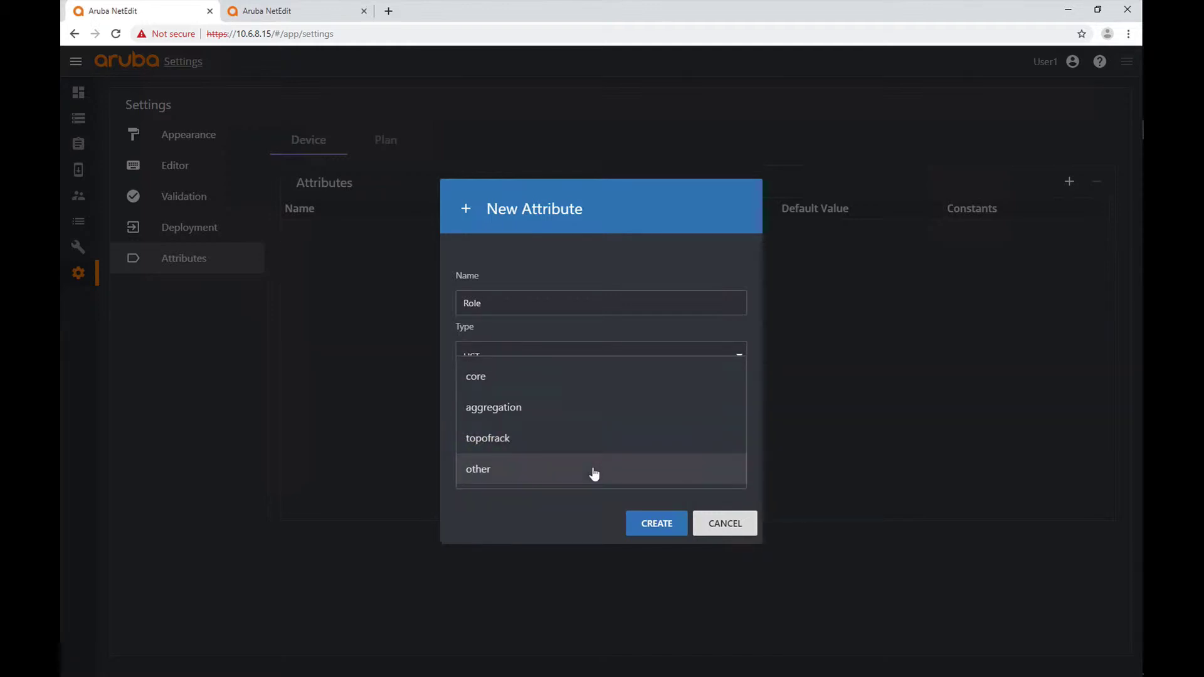
{"action": "left_click", "coordinate": [540, 501]}
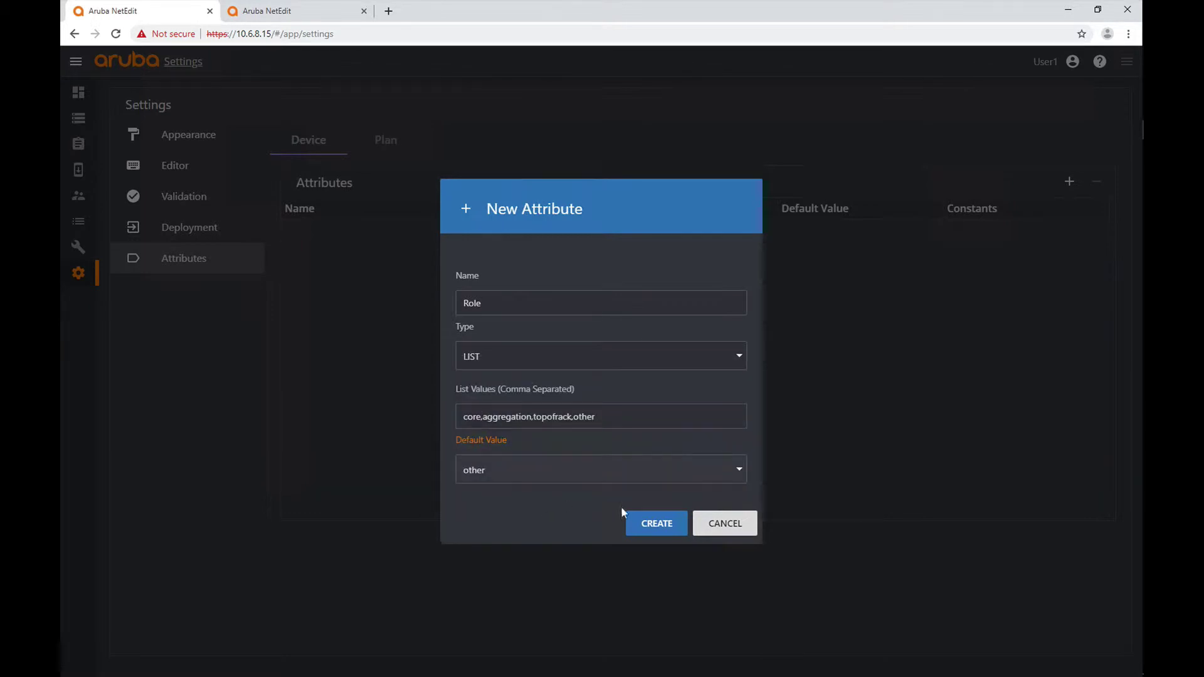
{"action": "left_click", "coordinate": [657, 524]}
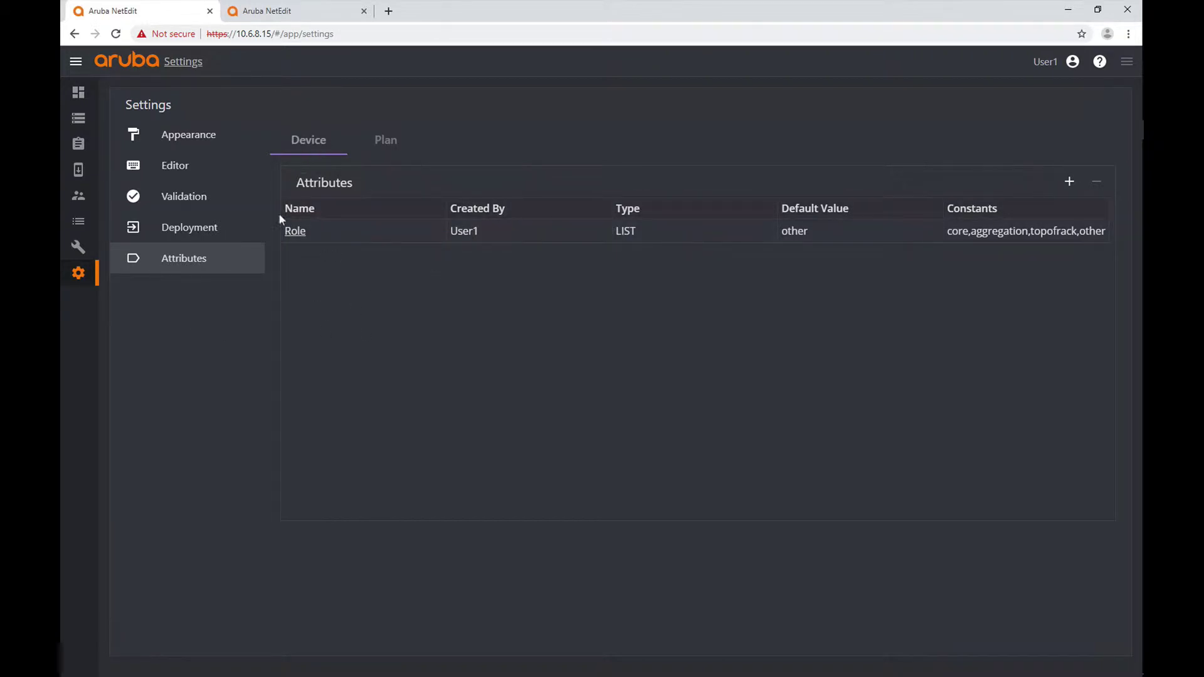
Switch to the Devices page showing the four 8320 and two 8400X switches.
{"action": "left_click", "coordinate": [75, 123]}
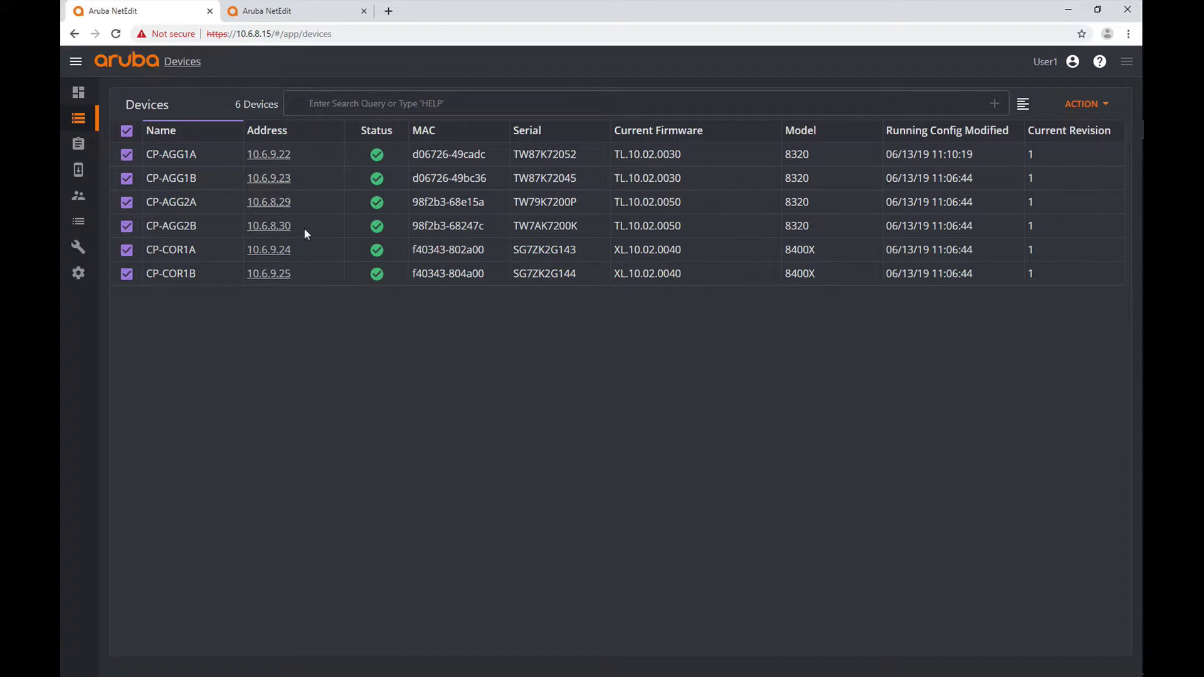
Filter devices by *AGG*, briefly try *AGG1*, then revert to *AGG*.
{"action": "left_click", "coordinate": [304, 104]}
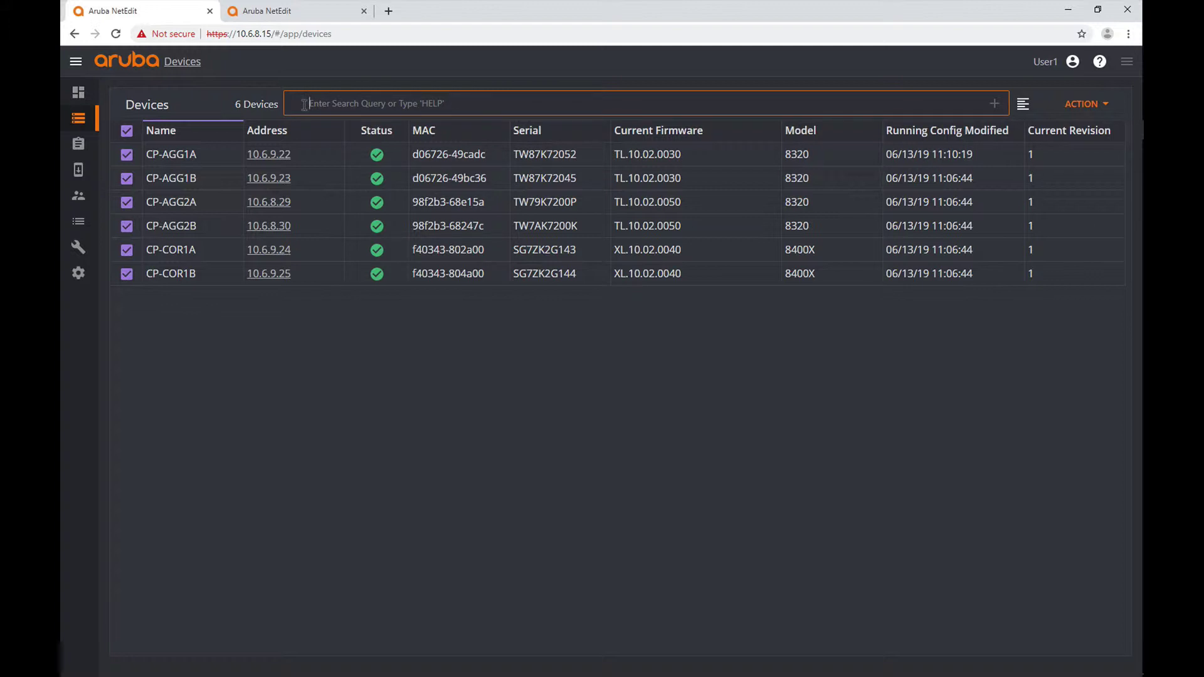
{"action": "type", "text": "\""}
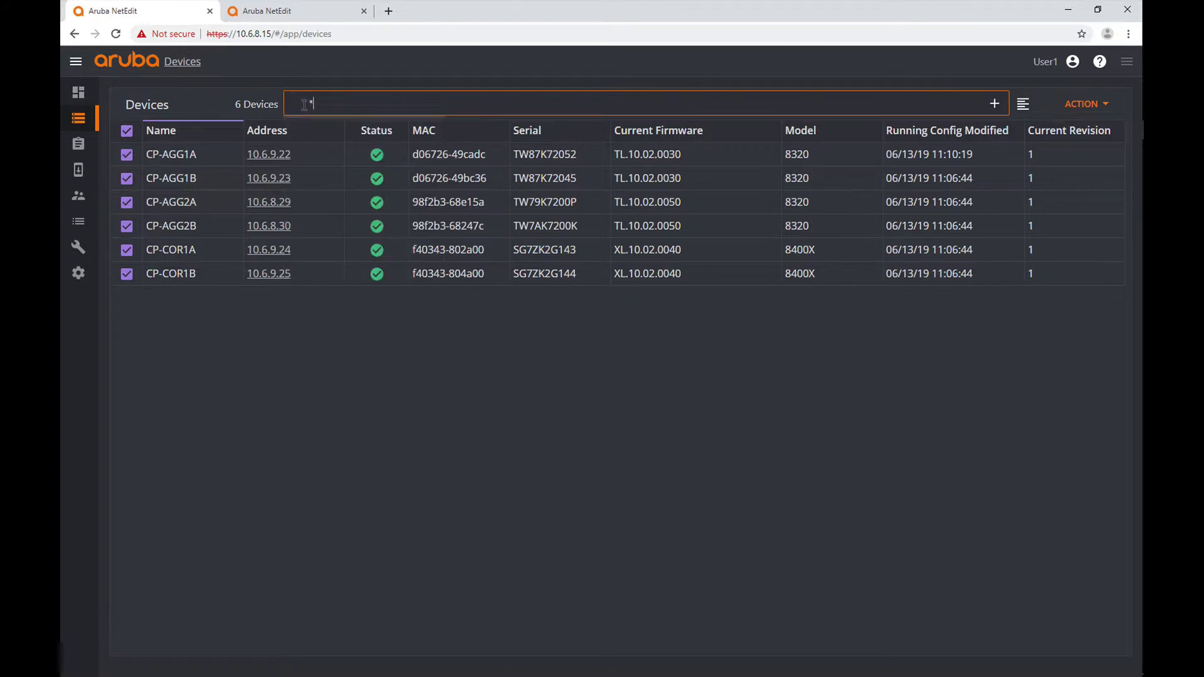
{"action": "type", "text": "AGG*"}
{"action": "key", "text": "Return"}
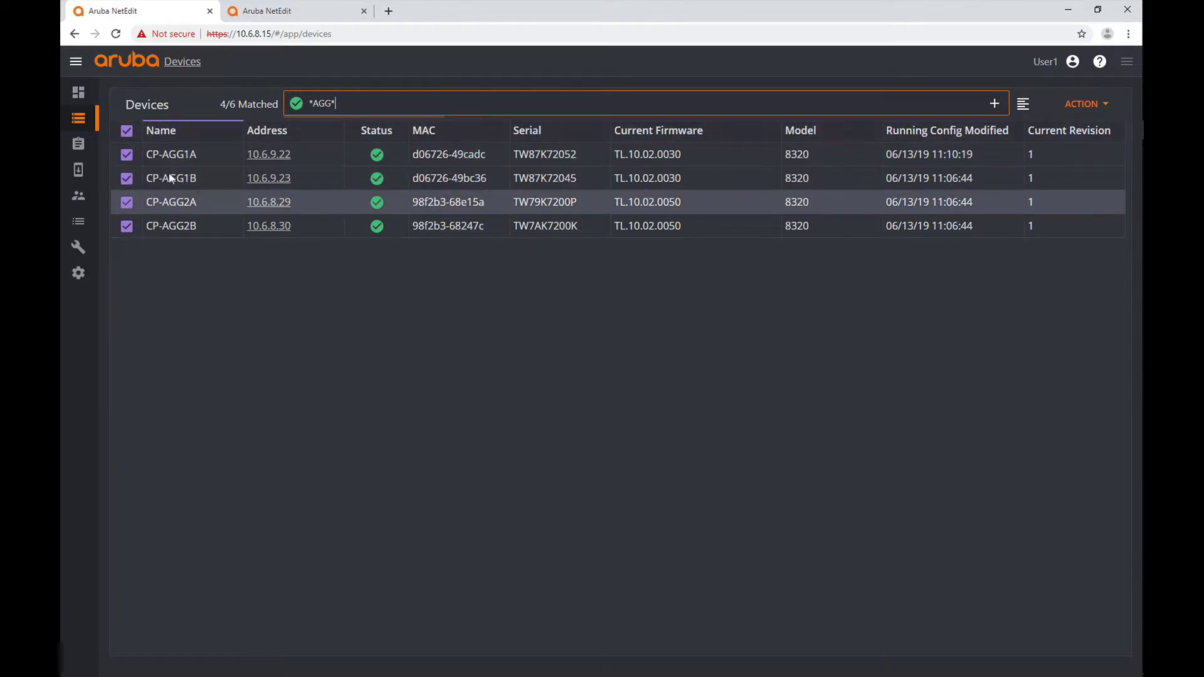
{"action": "left_click", "coordinate": [347, 104]}
{"action": "type", "text": "1"}
{"action": "key", "text": "Return"}
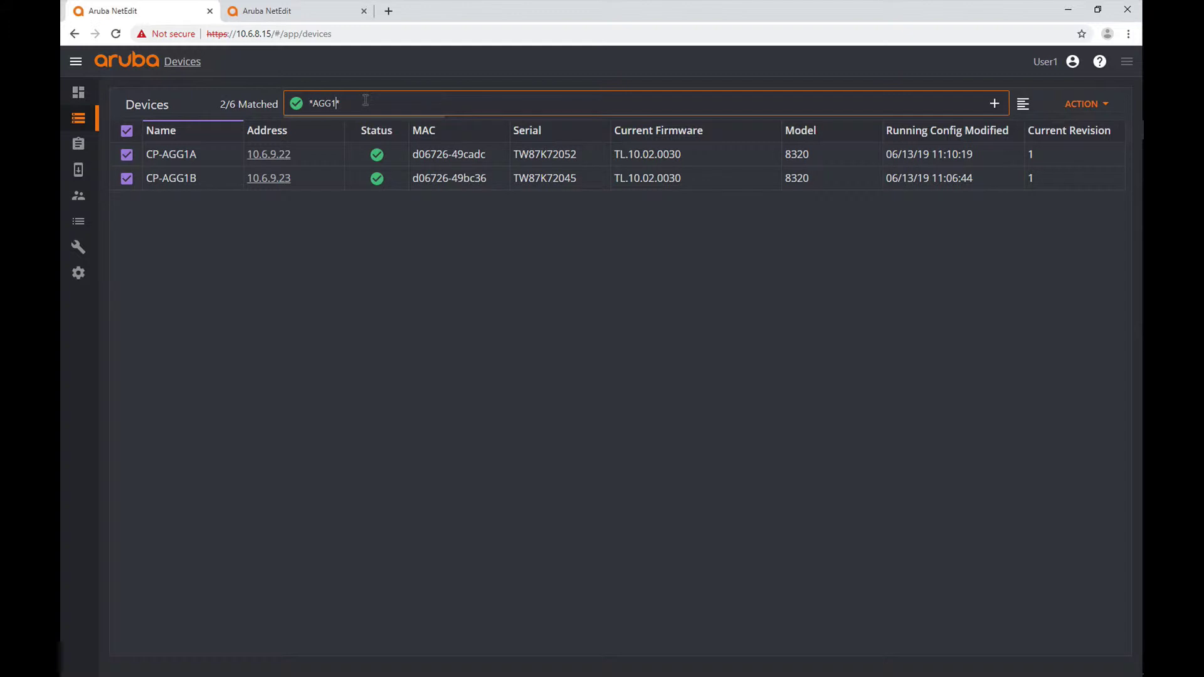
{"action": "key", "text": "BackSpace"}
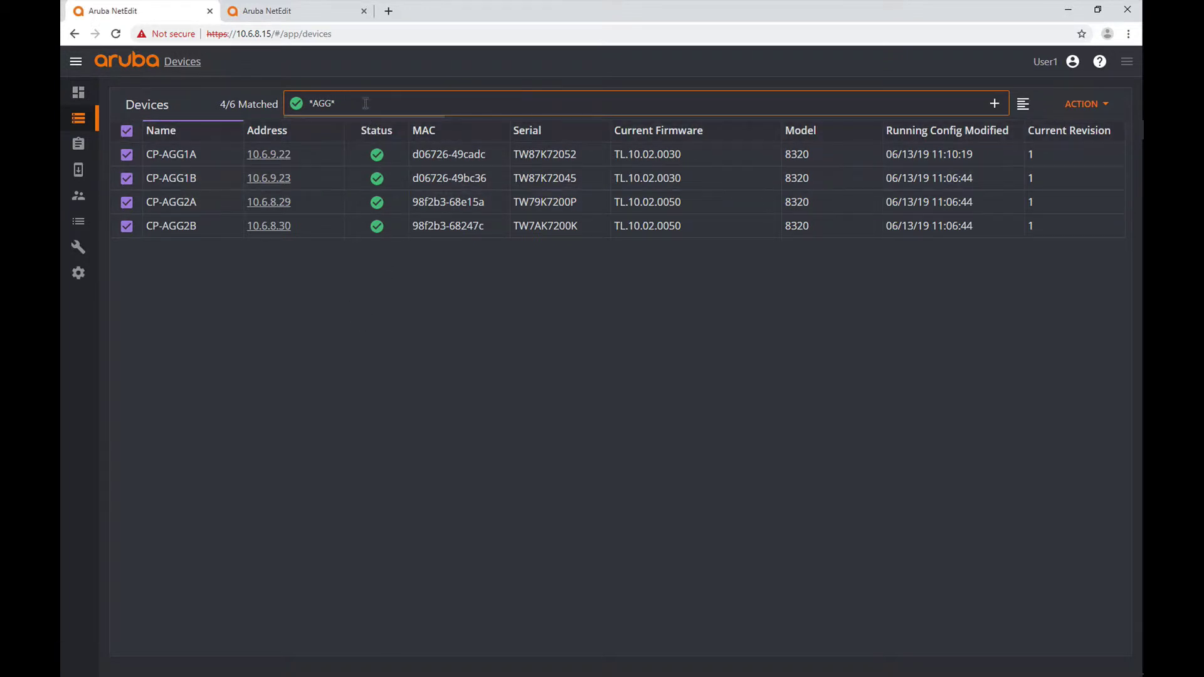
{"action": "left_click_drag", "start_coordinate": [337, 104], "coordinate": [310, 103]}
Save the *AGG* search as a query named Aggregation.
{"action": "left_click", "coordinate": [995, 104]}
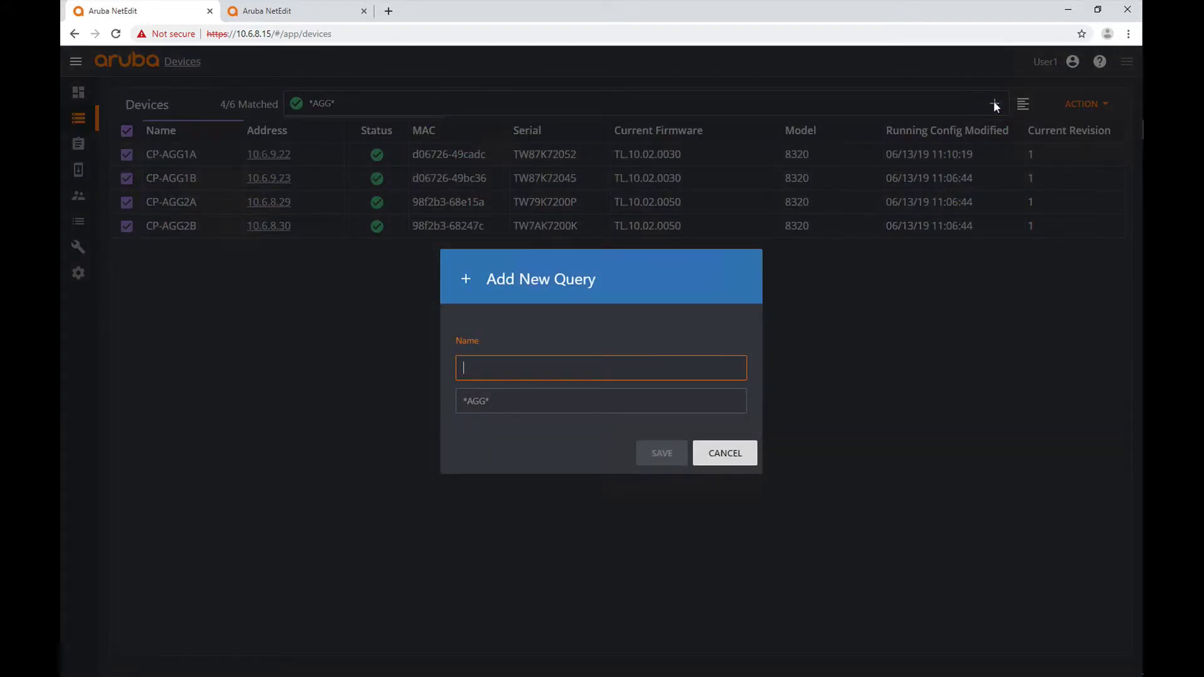
{"action": "left_click", "coordinate": [624, 368]}
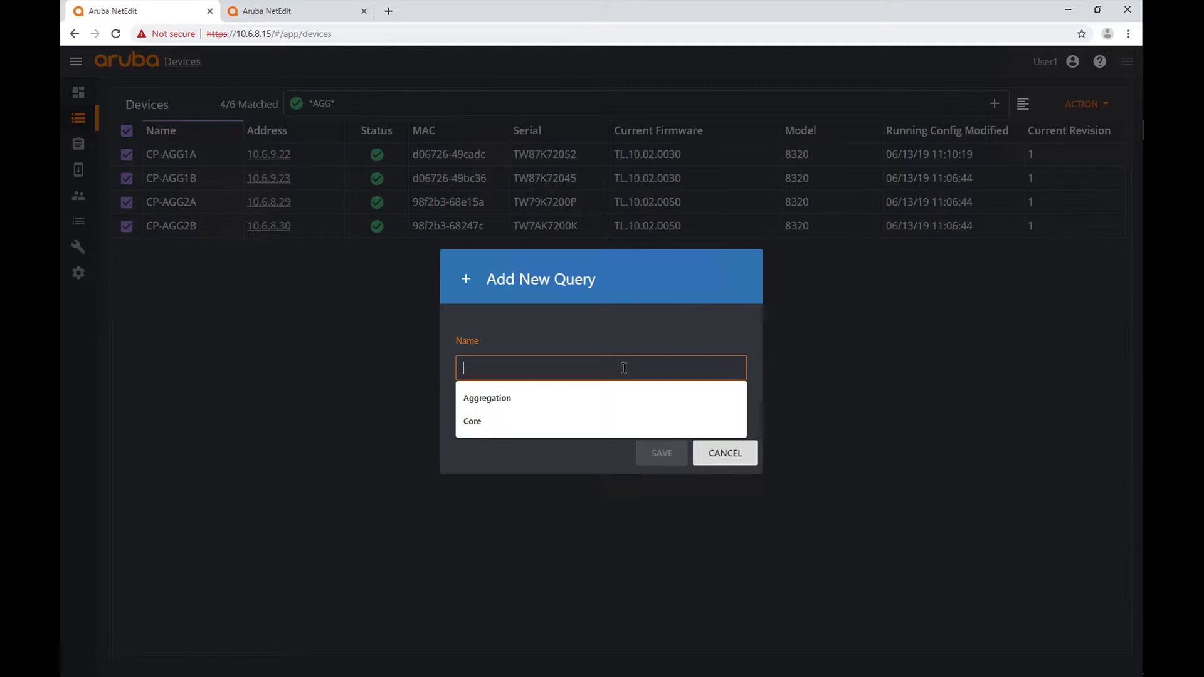
{"action": "left_click", "coordinate": [589, 397]}
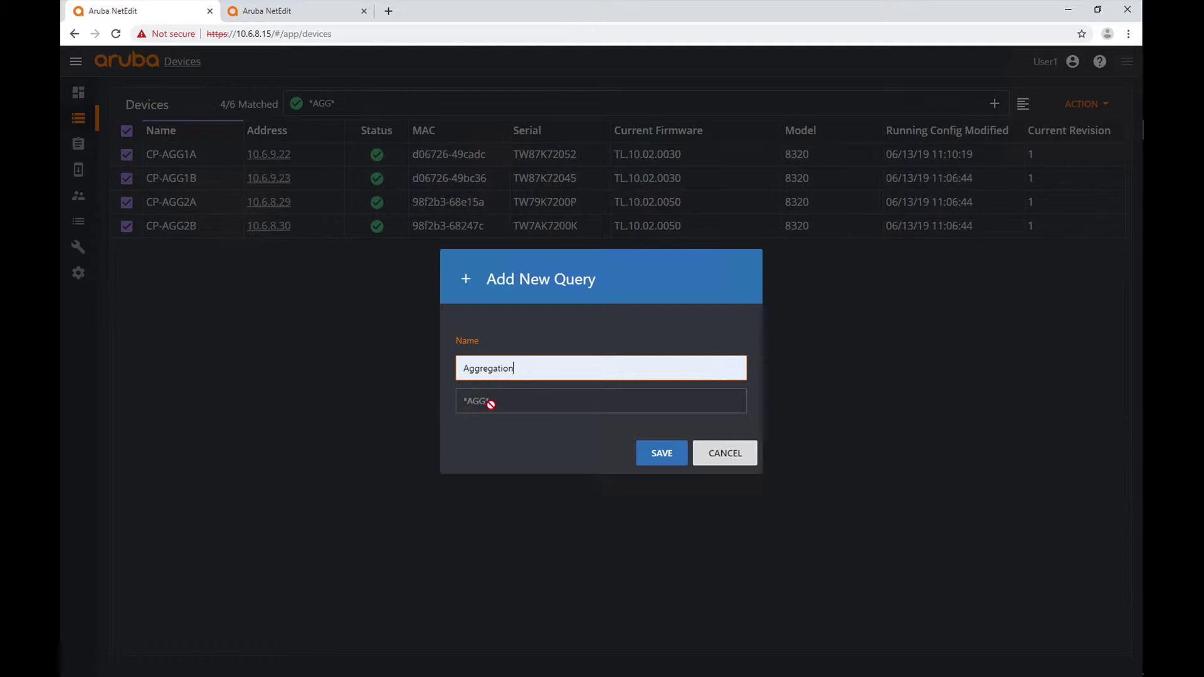
{"action": "left_click", "coordinate": [657, 453]}
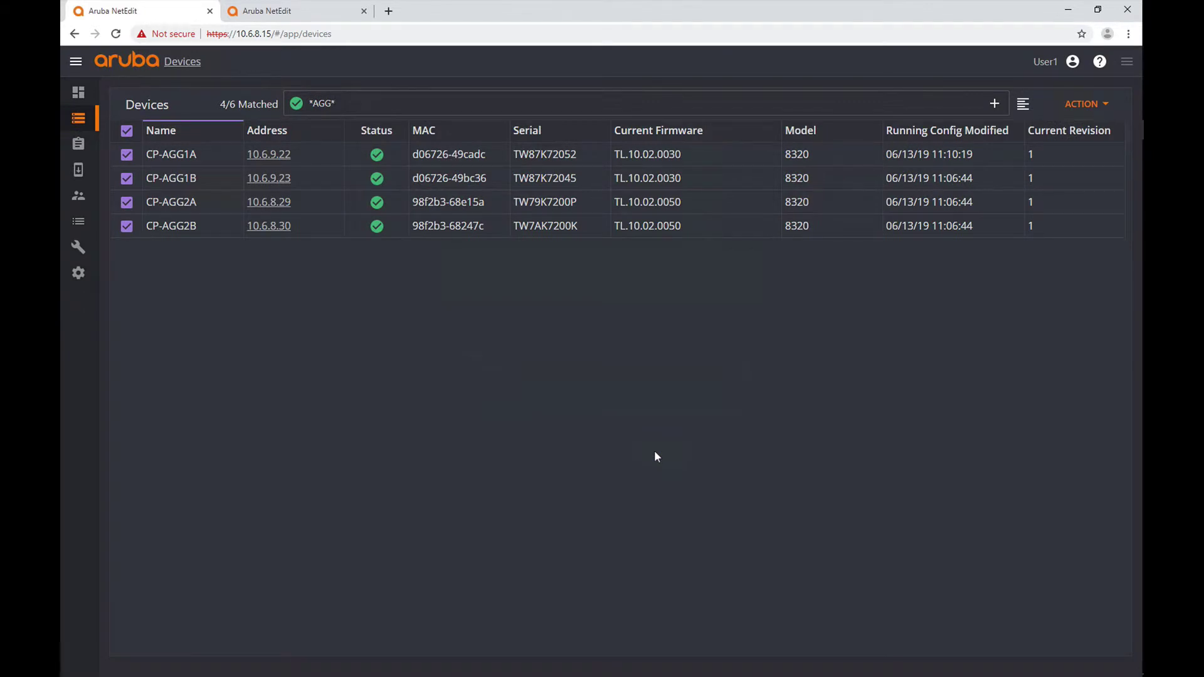
Preview the Aggregation, Last 72 Hours, Unreachable, failed conformance and firmware 10.02 saved queries.
{"action": "left_click", "coordinate": [1022, 104]}
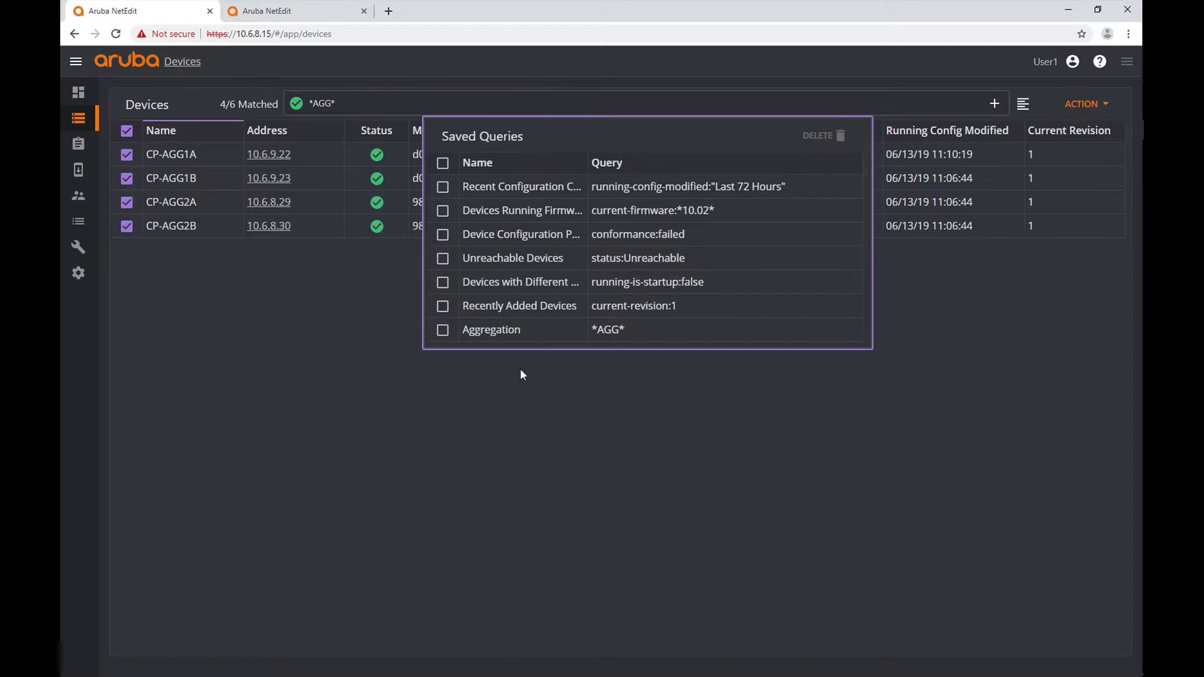
{"action": "left_click", "coordinate": [443, 330]}
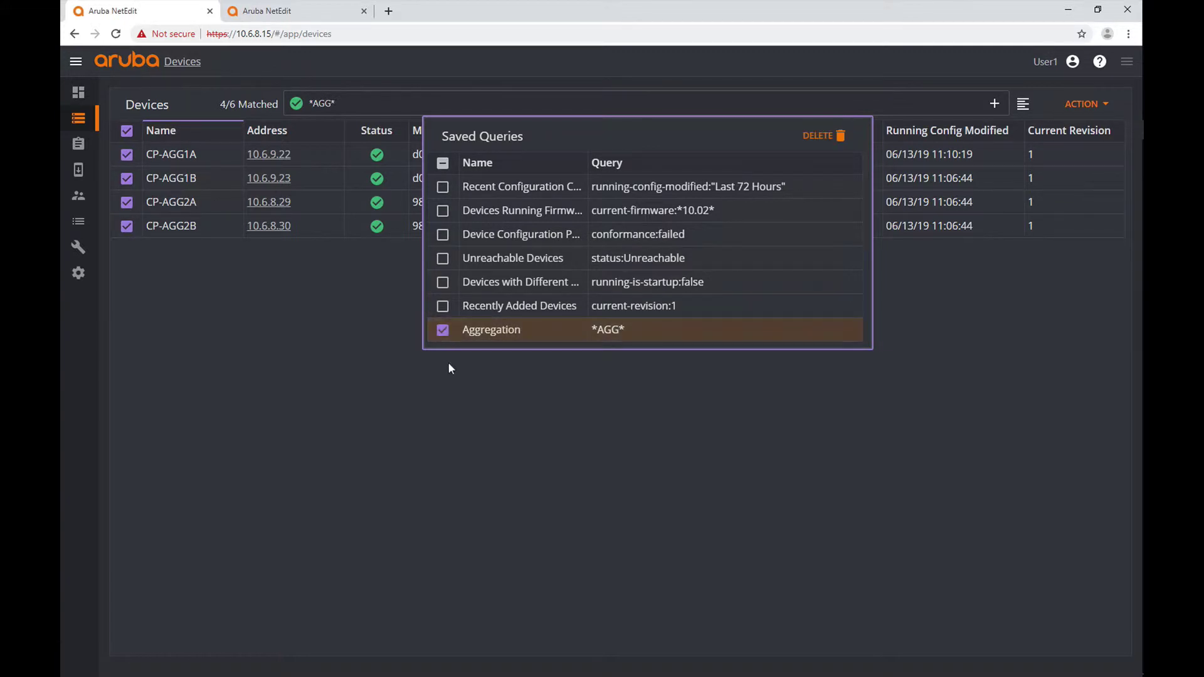
{"action": "left_click", "coordinate": [443, 187]}
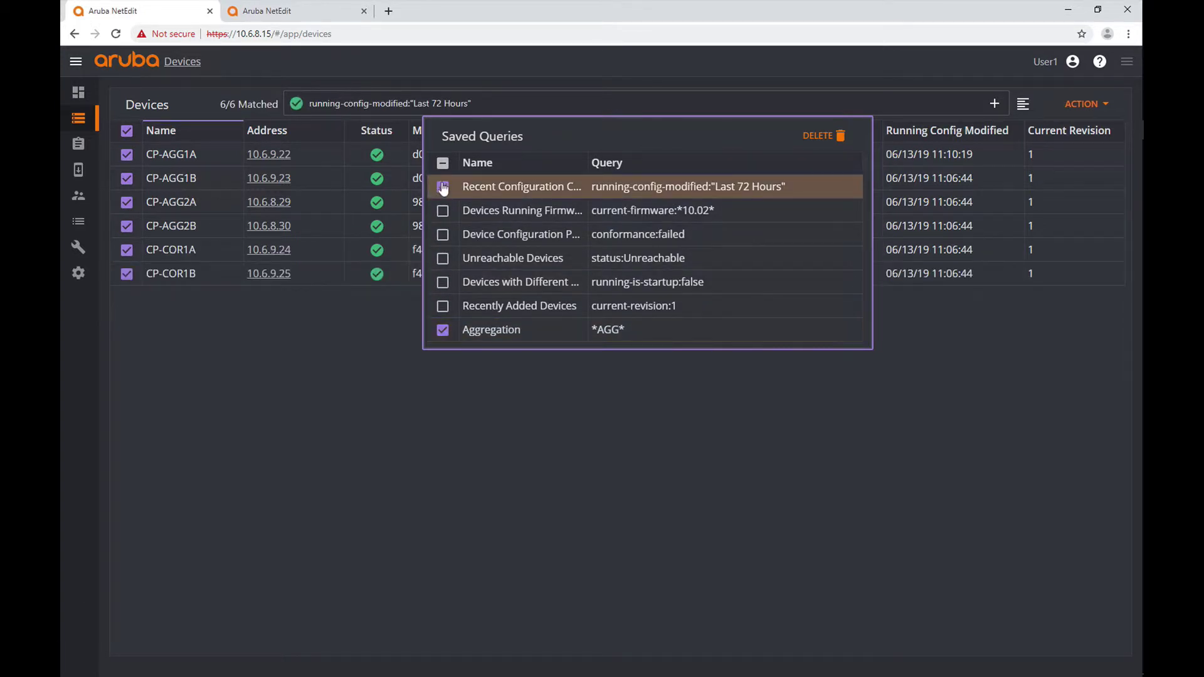
{"action": "left_click", "coordinate": [443, 330]}
{"action": "left_click", "coordinate": [444, 259]}
{"action": "left_click", "coordinate": [444, 226]}
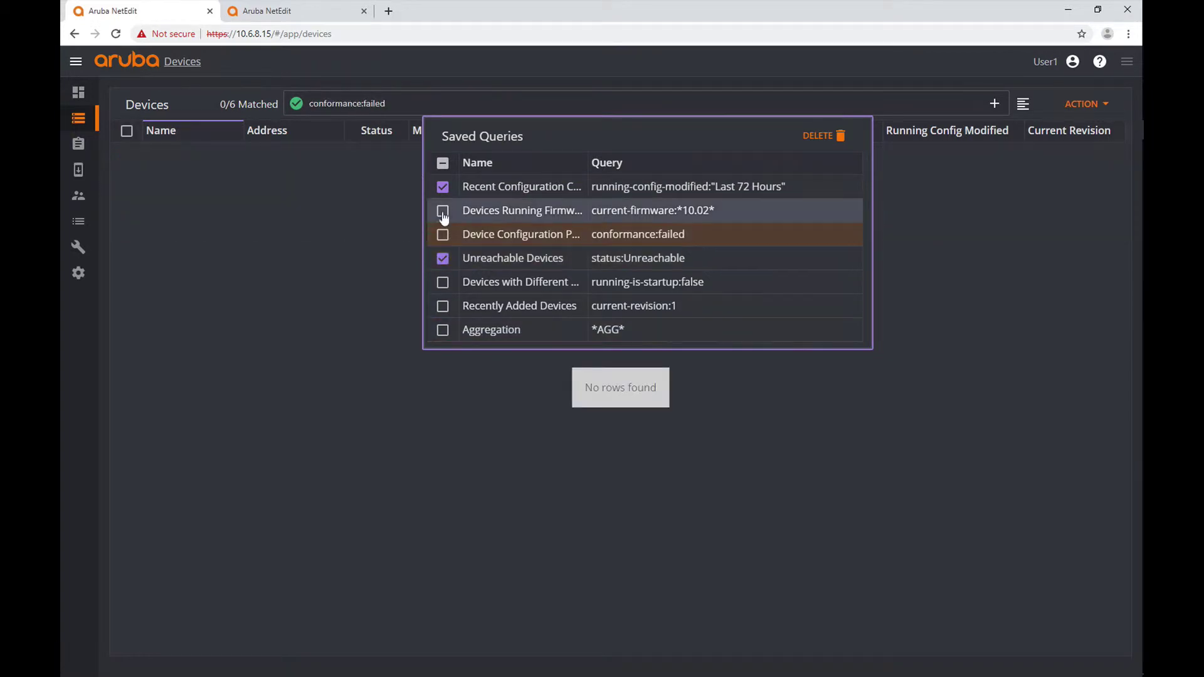
{"action": "left_click", "coordinate": [444, 213]}
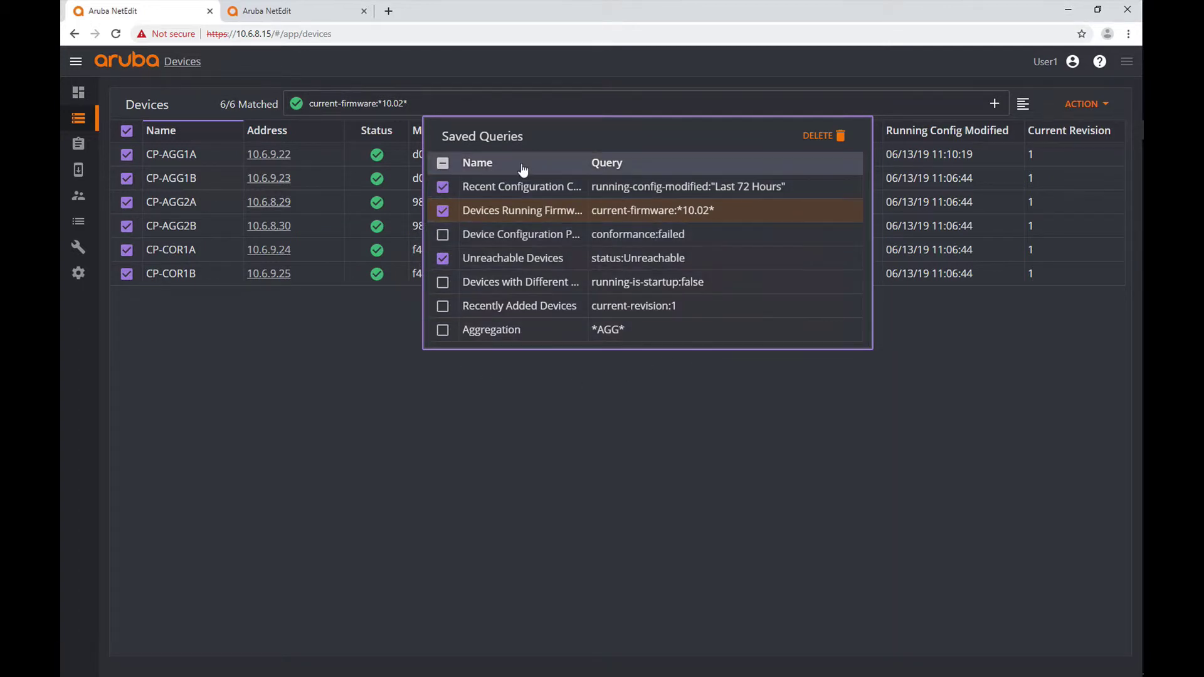
{"action": "left_click", "coordinate": [443, 186]}
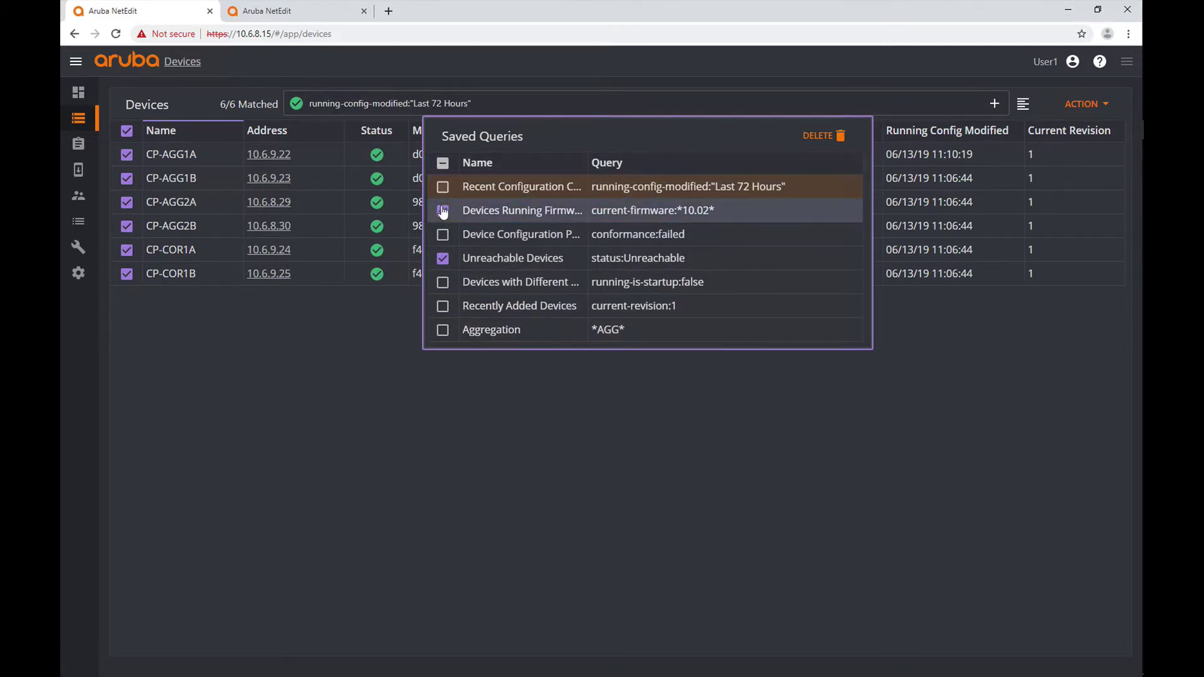
{"action": "left_click", "coordinate": [443, 211]}
{"action": "left_click", "coordinate": [443, 258]}
Close the saved queries list and clear the device search filter.
{"action": "left_click", "coordinate": [446, 381]}
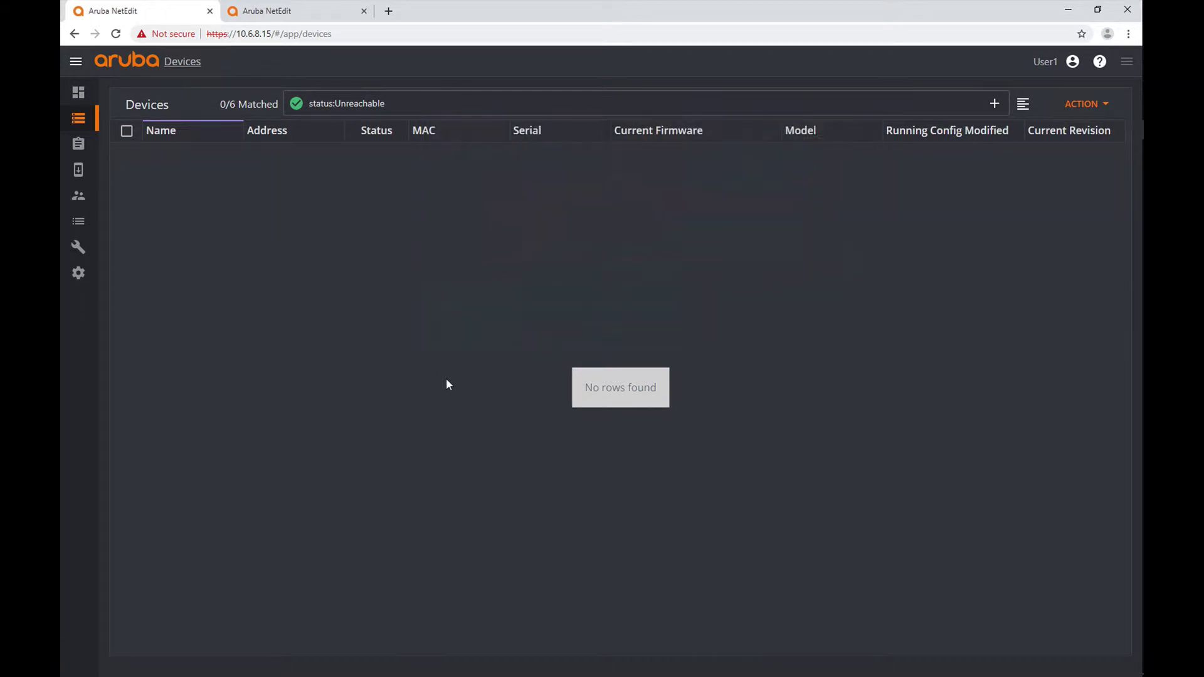
{"action": "left_click", "coordinate": [448, 105]}
{"action": "key", "text": "BackSpace"}
{"action": "key", "text": "BackSpace"}
{"action": "key", "text": "BackSpace"}
{"action": "key", "text": "BackSpace"}
{"action": "key", "text": "BackSpace"}
{"action": "key", "text": "BackSpace"}
{"action": "key", "text": "BackSpace"}
{"action": "key", "text": "BackSpace"}
{"action": "key", "text": "BackSpace"}
{"action": "key", "text": "BackSpace"}
{"action": "key", "text": "BackSpace"}
{"action": "key", "text": "BackSpace"}
{"action": "key", "text": "BackSpace"}
{"action": "key", "text": "BackSpace"}
{"action": "key", "text": "BackSpace"}
{"action": "key", "text": "BackSpace"}
{"action": "key", "text": "BackSpace"}
{"action": "key", "text": "BackSpace"}
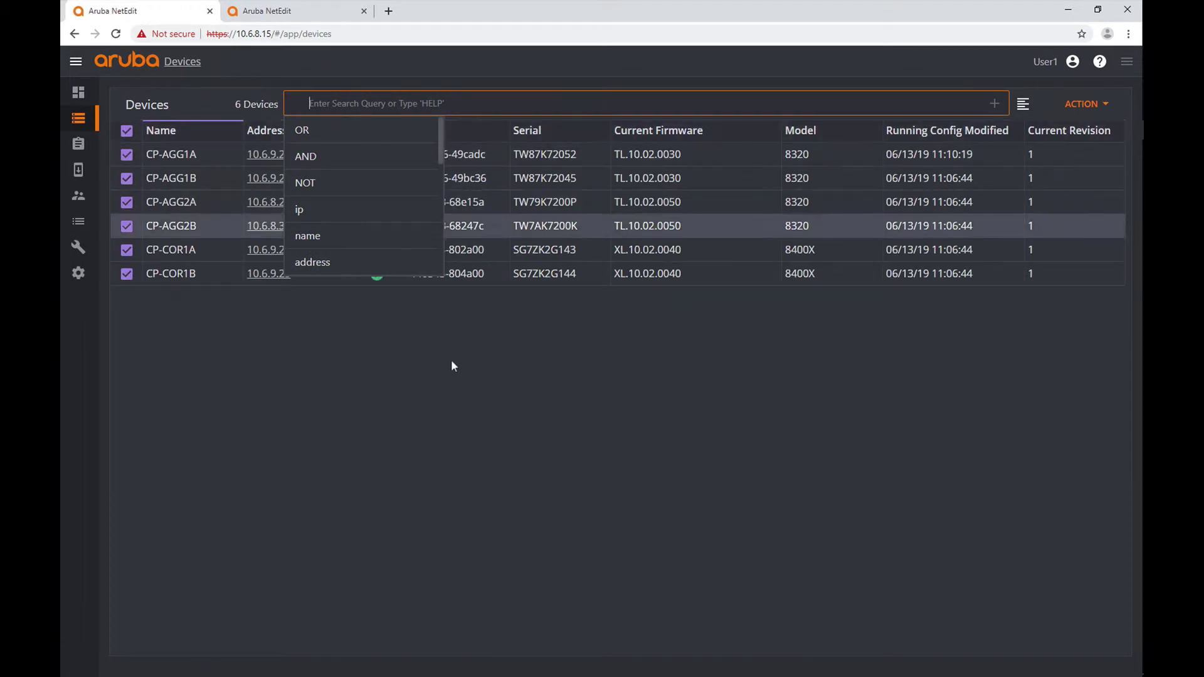
Filter the device list by *COR* to show CP-COR1A and CP-COR1B.
{"action": "left_click", "coordinate": [441, 397]}
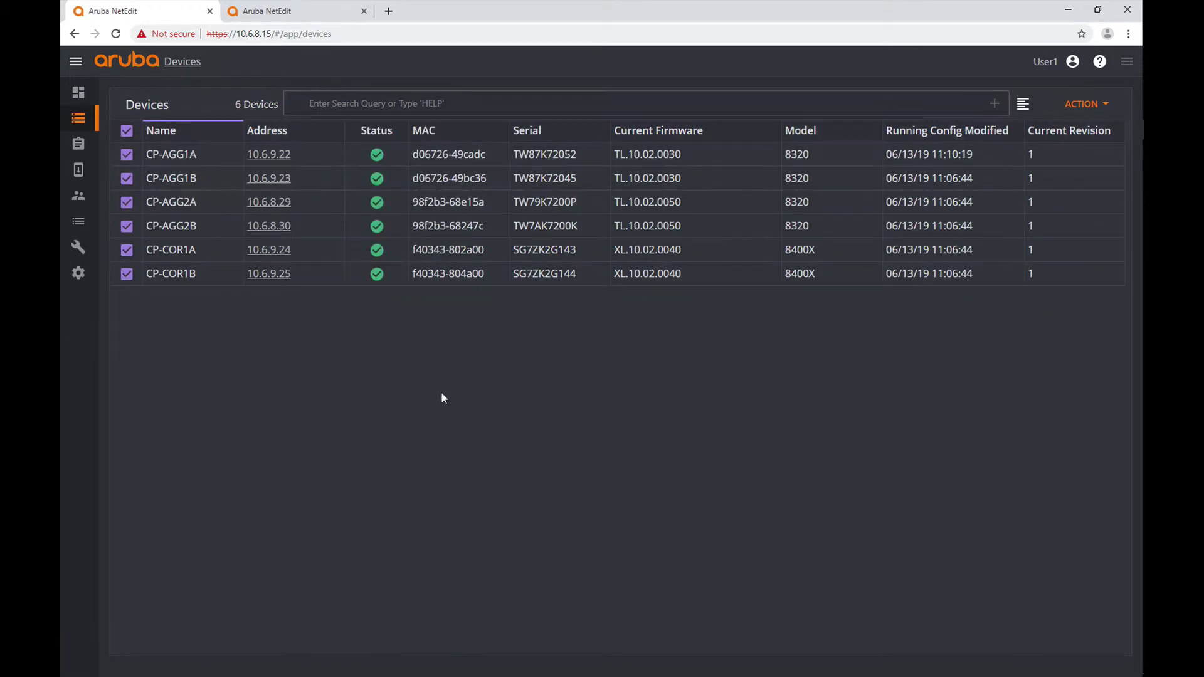
{"action": "left_click", "coordinate": [351, 99]}
{"action": "type", "text": "*"}
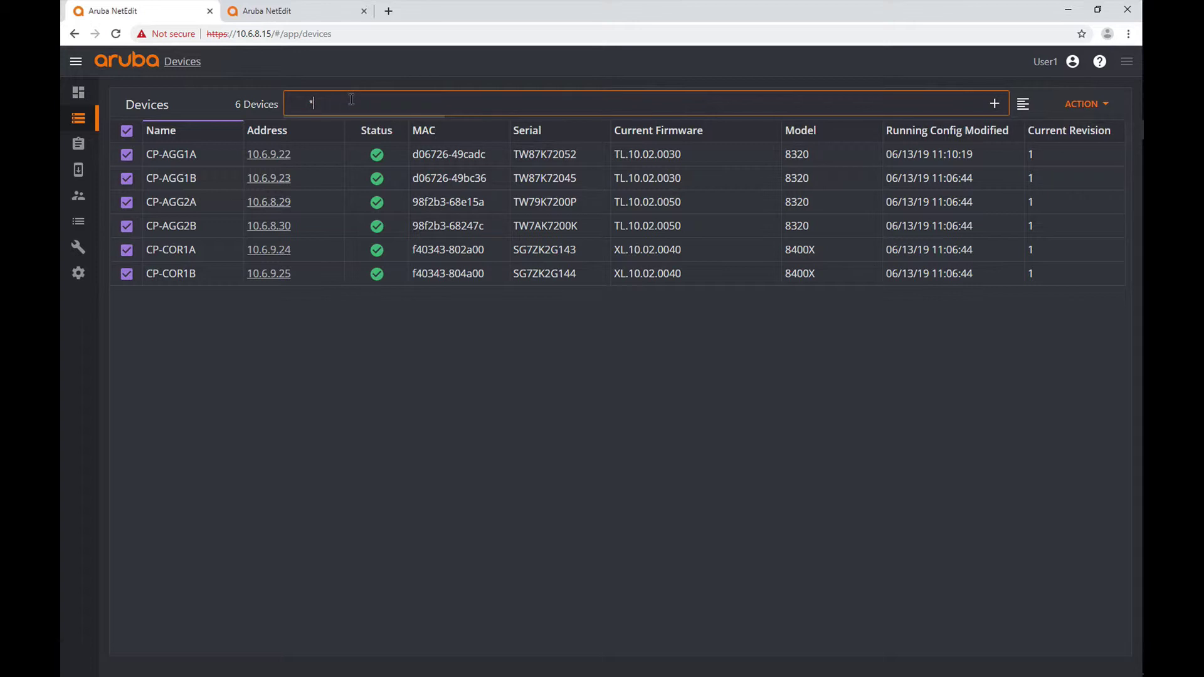
{"action": "type", "text": "COR*"}
{"action": "key", "text": "Return"}
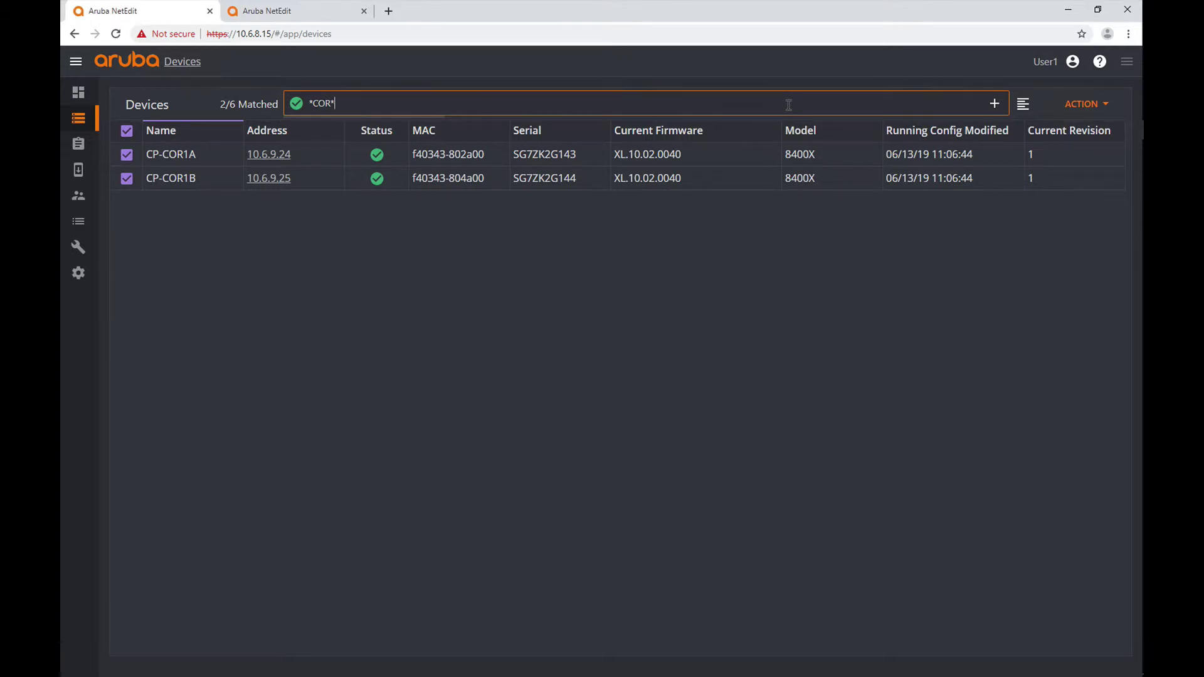
Save the *COR* search as a query named Core.
{"action": "left_click", "coordinate": [994, 103]}
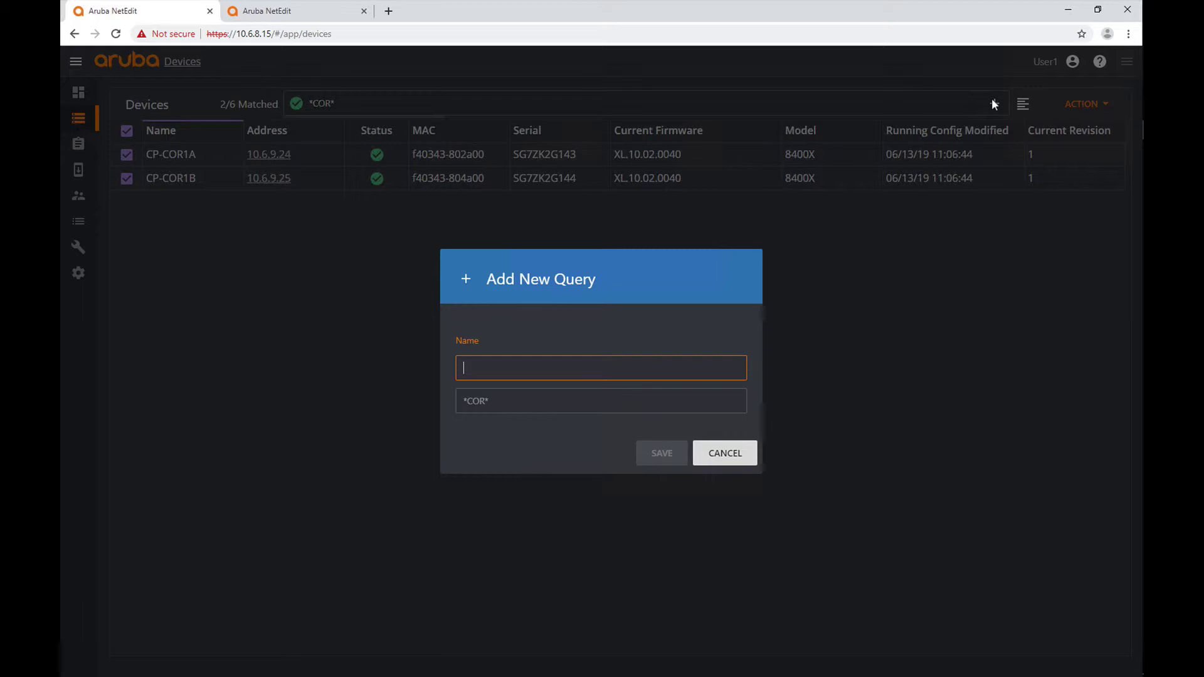
{"action": "left_click", "coordinate": [545, 376]}
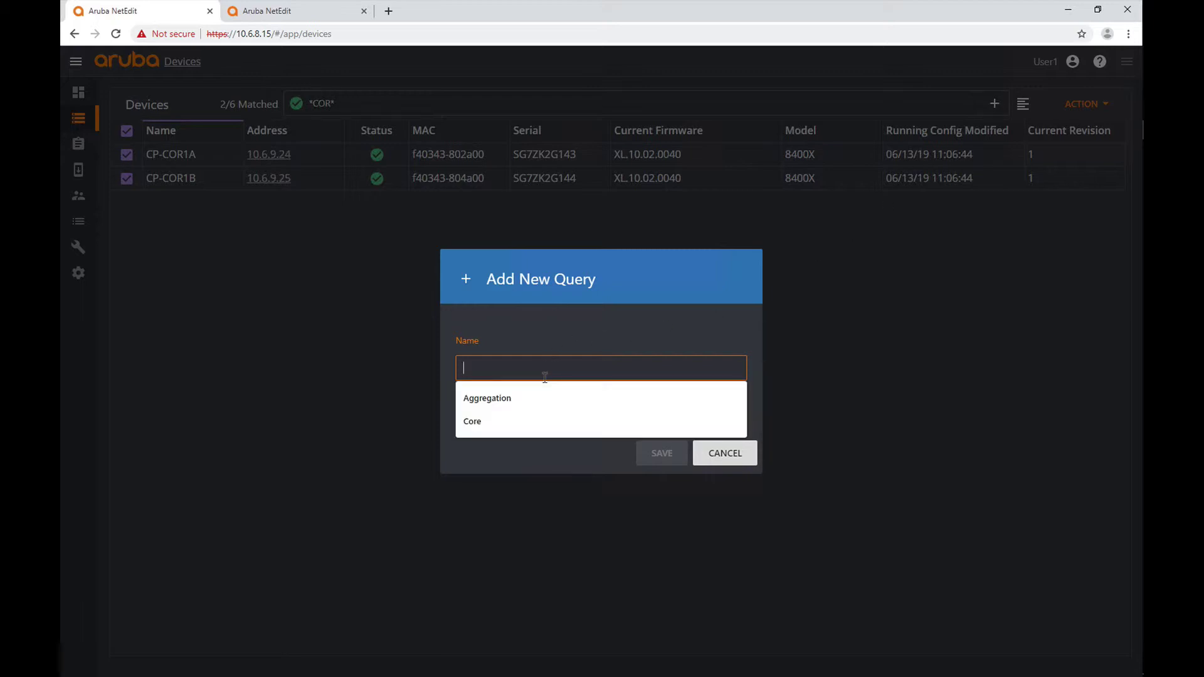
{"action": "left_click", "coordinate": [546, 420]}
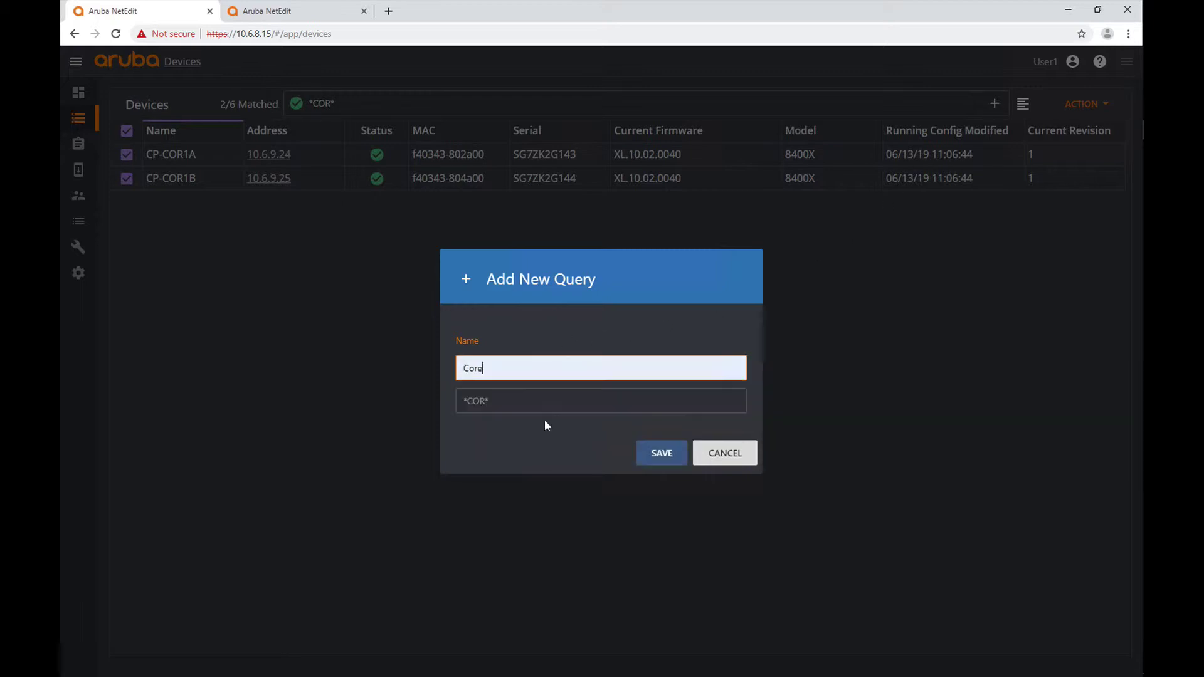
{"action": "left_click", "coordinate": [660, 455]}
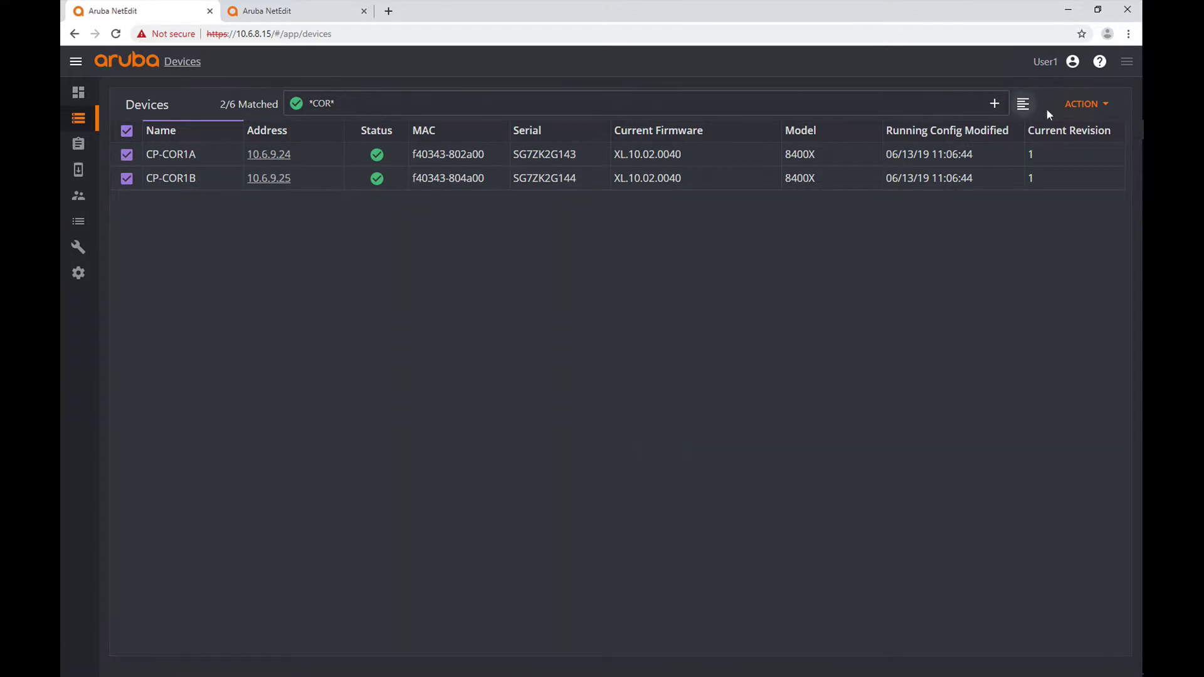
Delete the Aggregation and Core saved queries, confirming, then close the list.
{"action": "left_click", "coordinate": [1023, 104]}
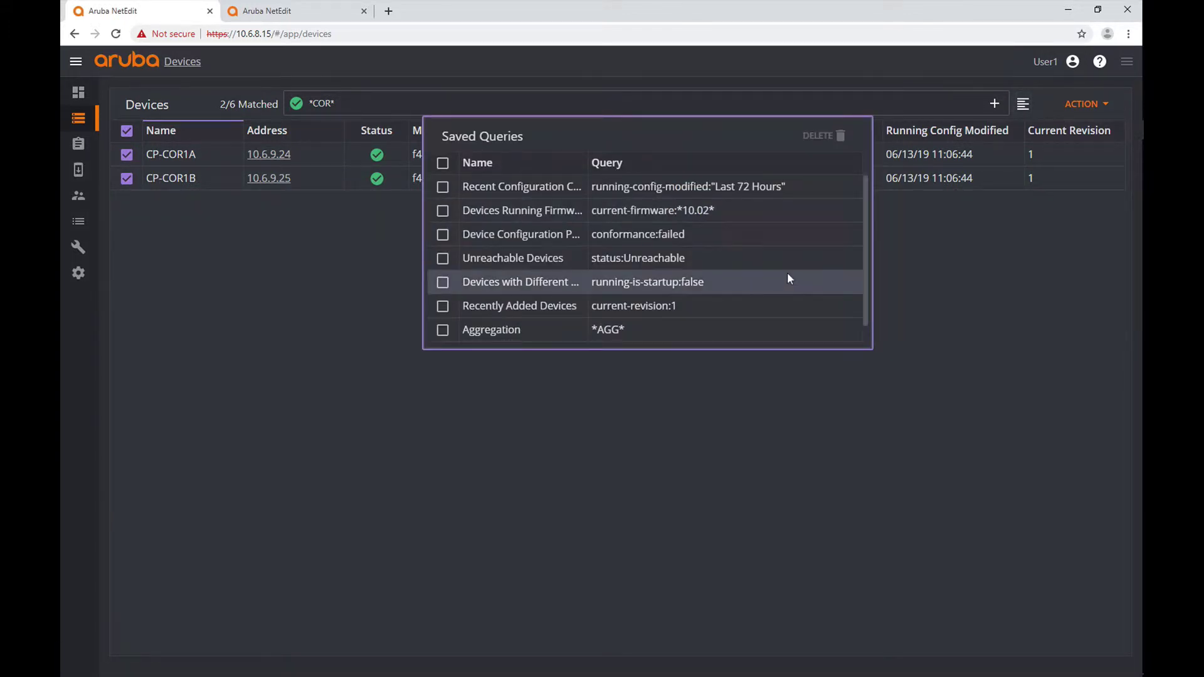
{"action": "scroll", "coordinate": [787, 273], "scroll_direction": "down", "scroll_amount": 1}
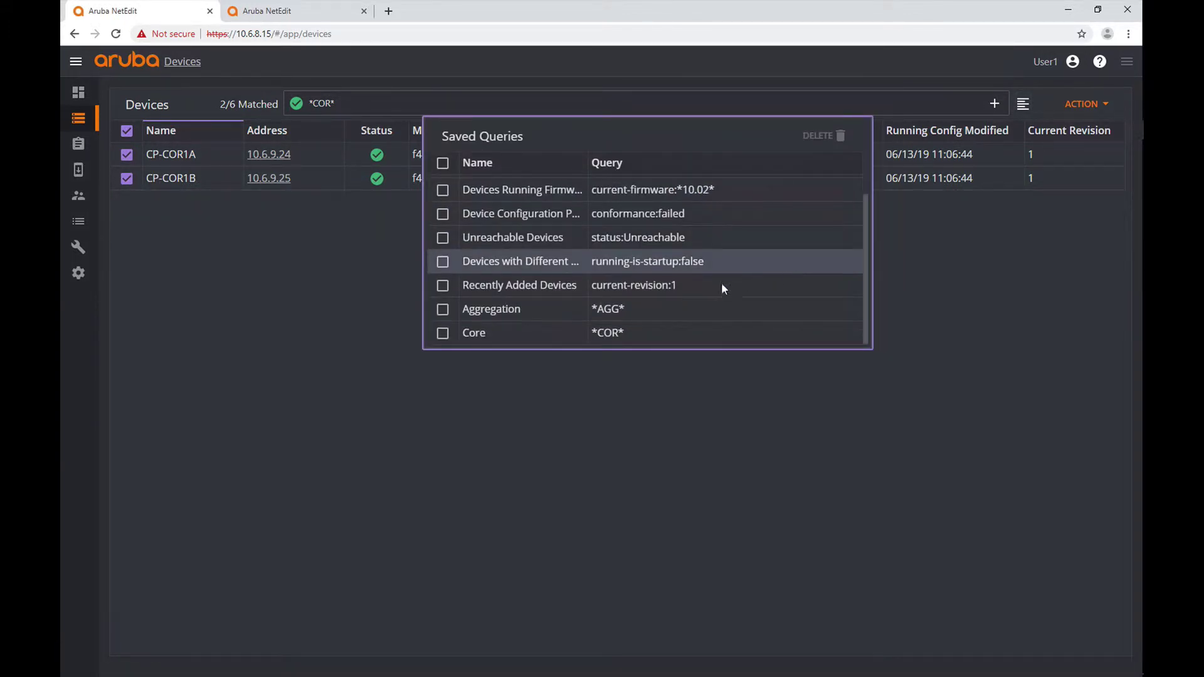
{"action": "left_click", "coordinate": [443, 310]}
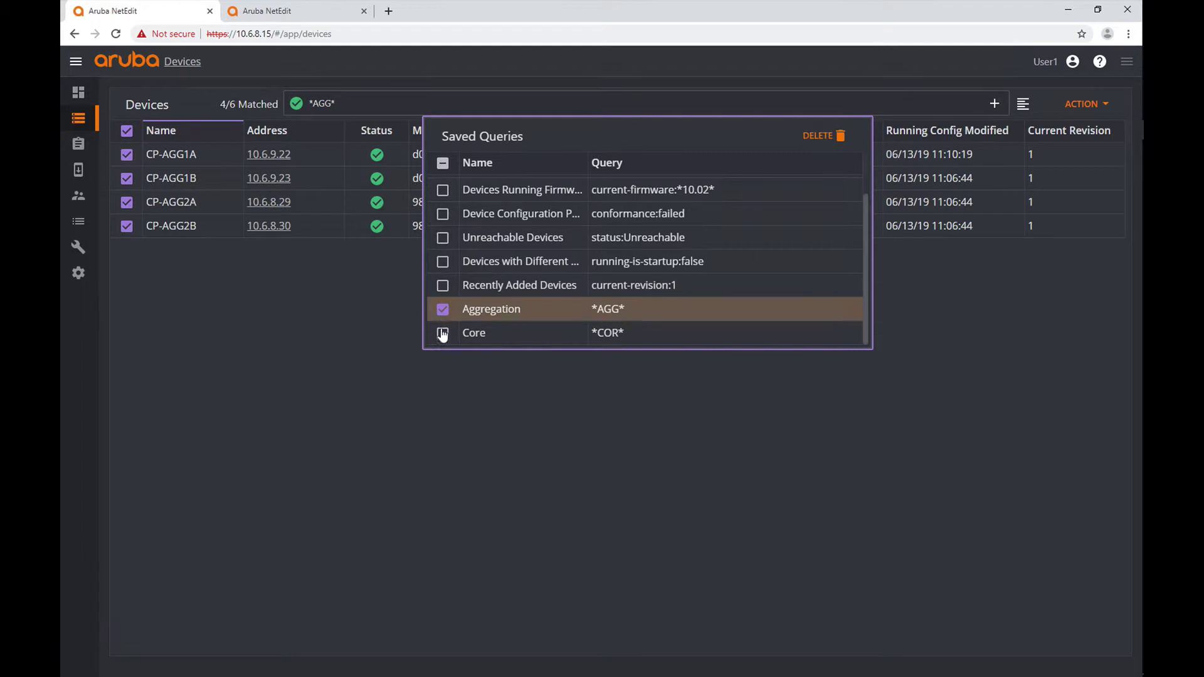
{"action": "left_click", "coordinate": [442, 333]}
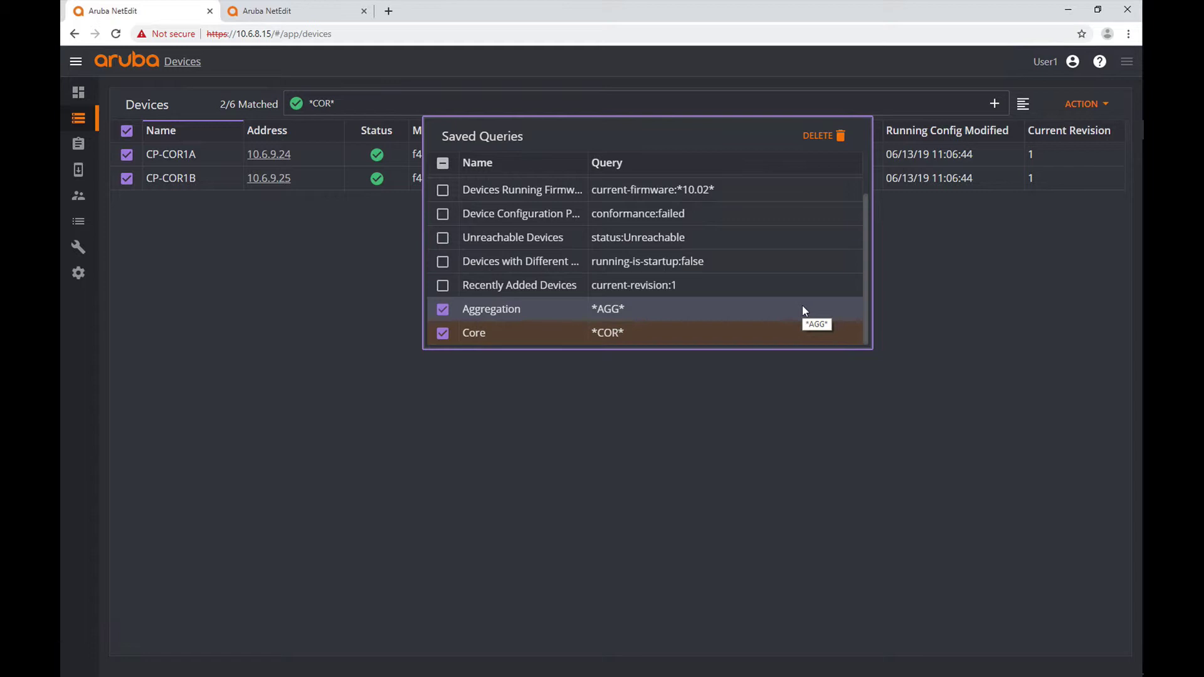
{"action": "left_click", "coordinate": [834, 134]}
{"action": "left_click", "coordinate": [670, 411]}
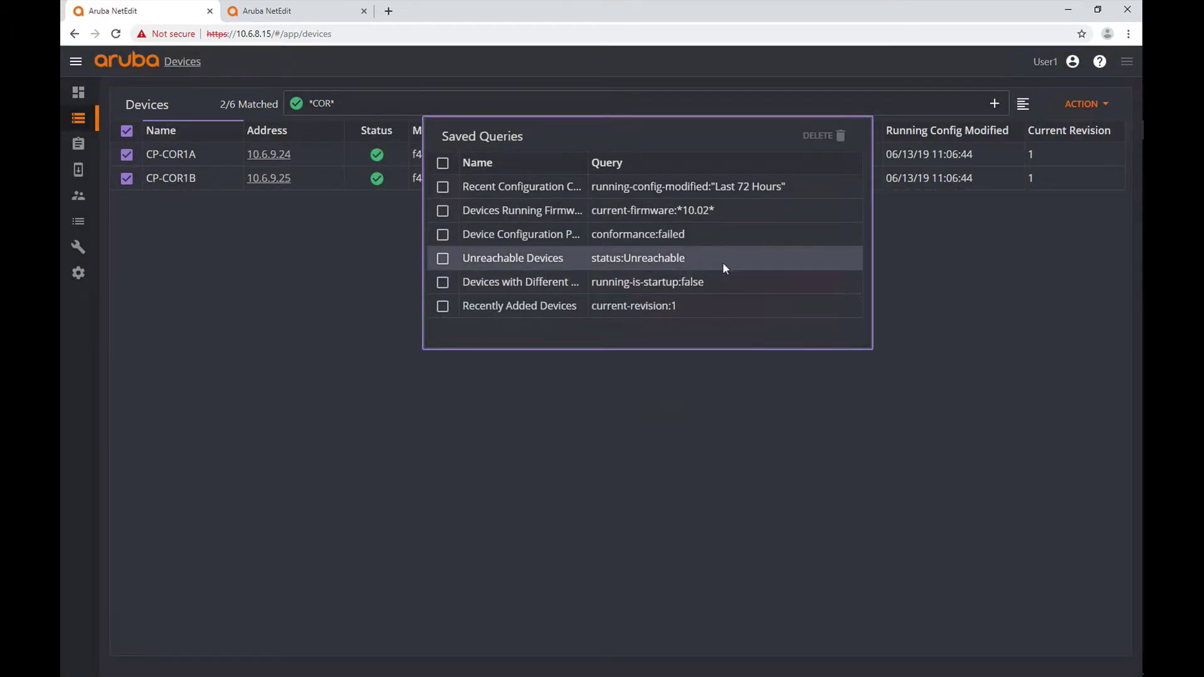
{"action": "left_click", "coordinate": [932, 299]}
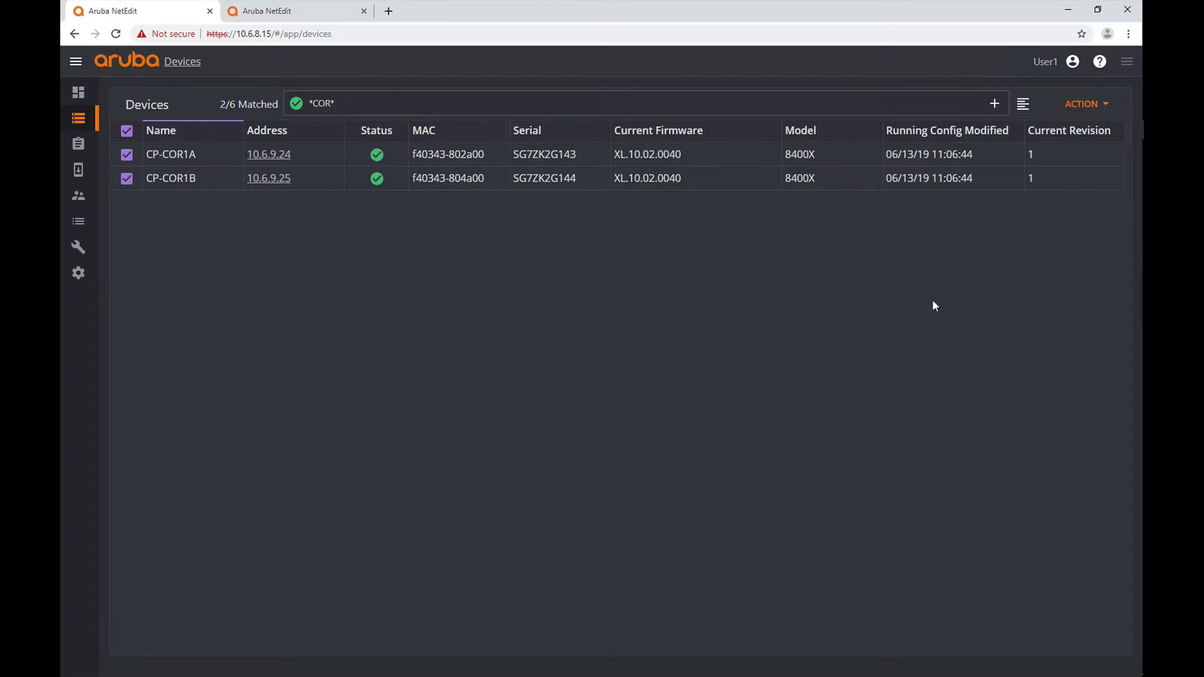
Clear the *COR* filter and deselect CP-COR1A and CP-COR1B.
{"action": "left_click", "coordinate": [376, 104]}
{"action": "key", "text": "BackSpace"}
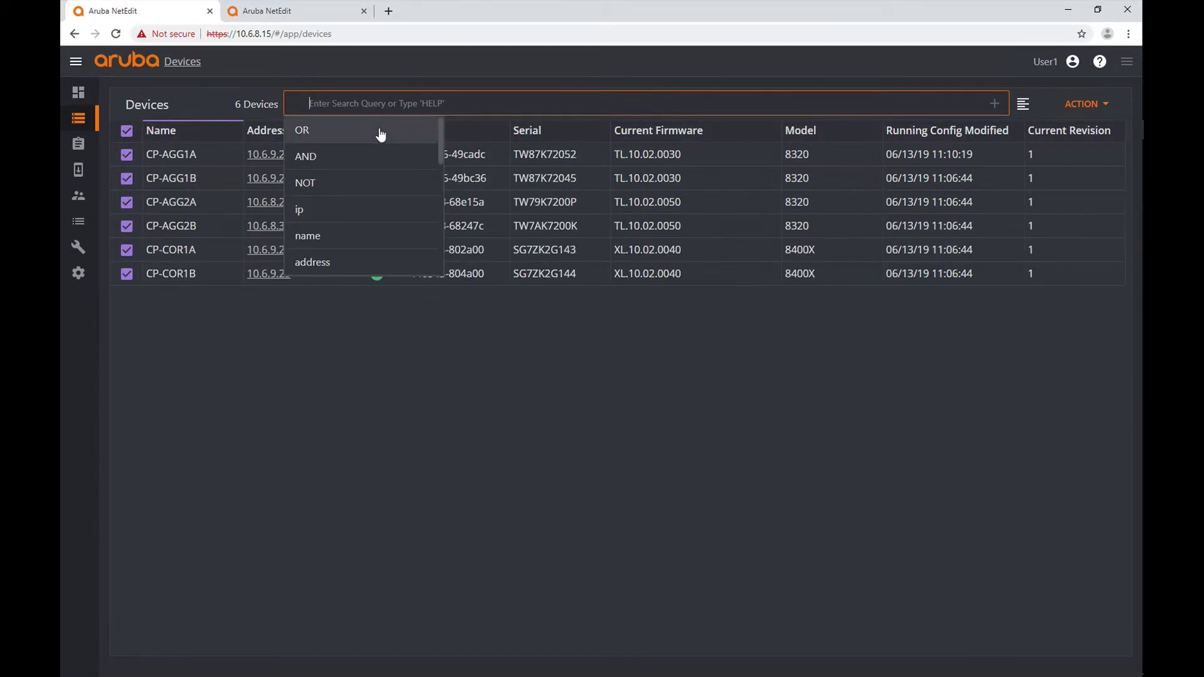
{"action": "left_click", "coordinate": [127, 252]}
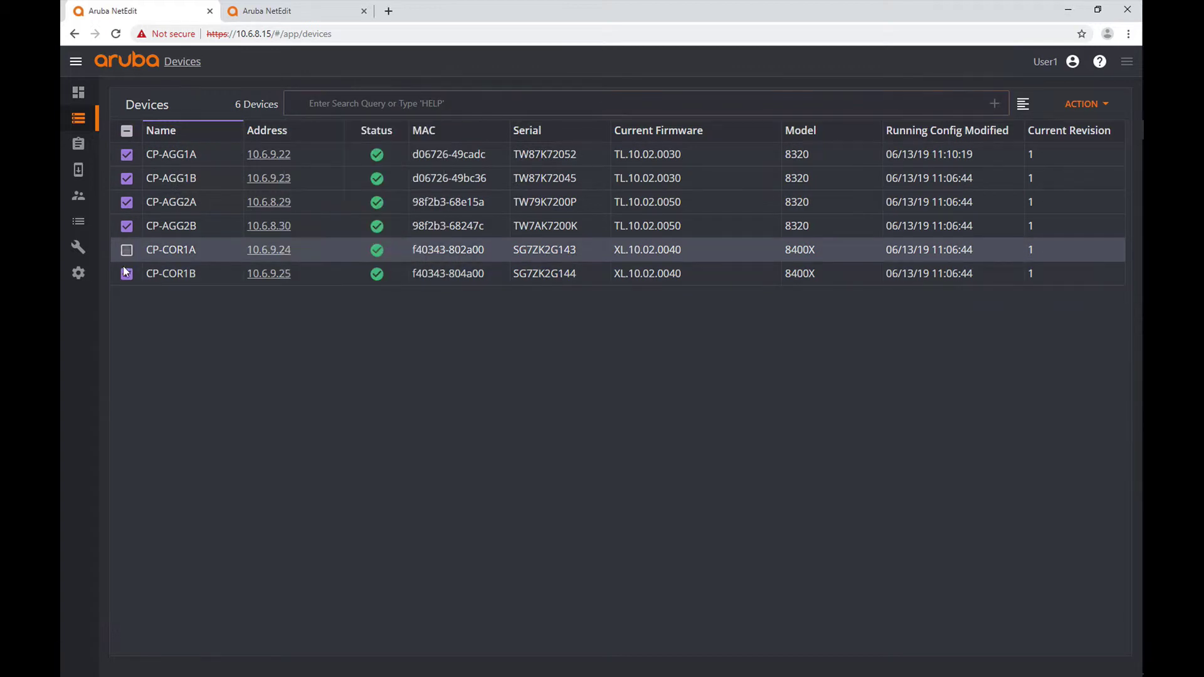
{"action": "left_click", "coordinate": [126, 274]}
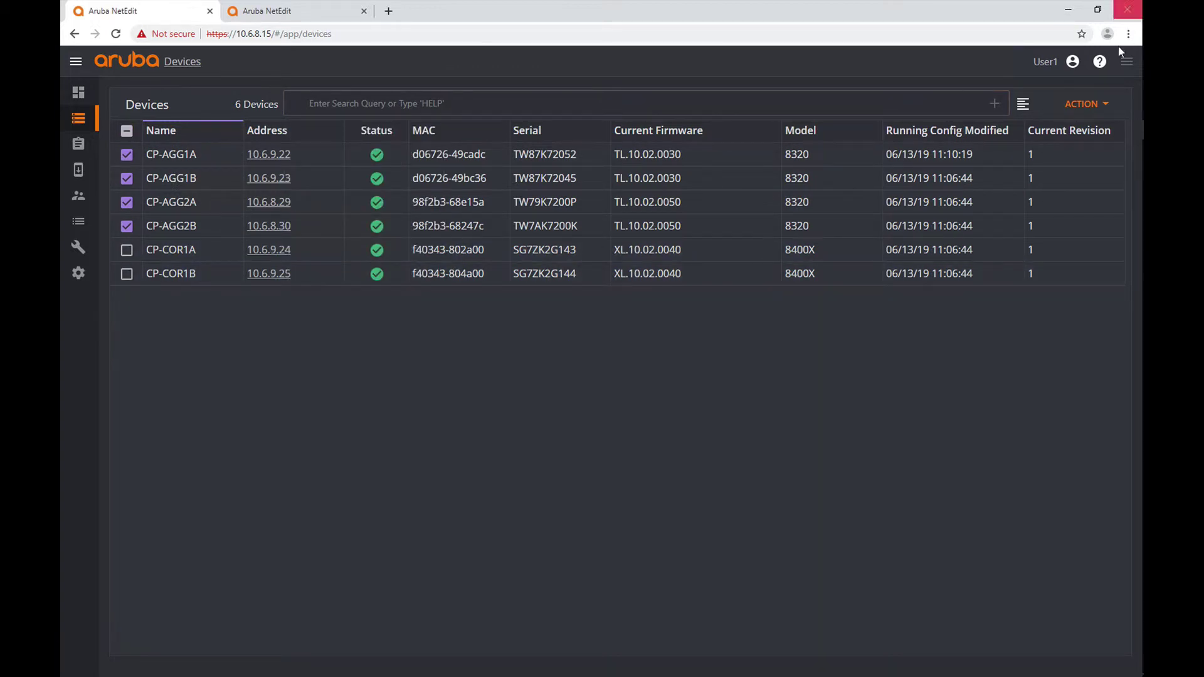
Set Role to aggregation on the four selected CP-AGG switches via Edit Attributes.
{"action": "left_click", "coordinate": [1102, 106]}
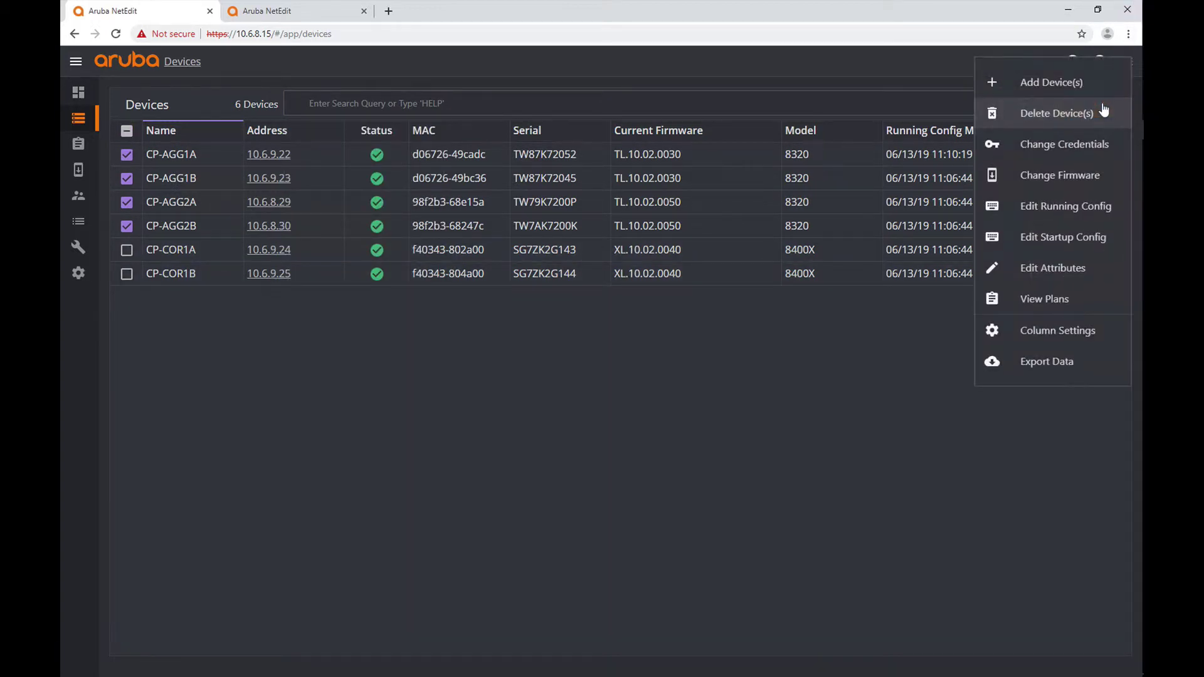
{"action": "left_click", "coordinate": [1046, 268]}
{"action": "left_click", "coordinate": [714, 376]}
{"action": "type", "text": "Role"}
{"action": "left_click", "coordinate": [495, 376]}
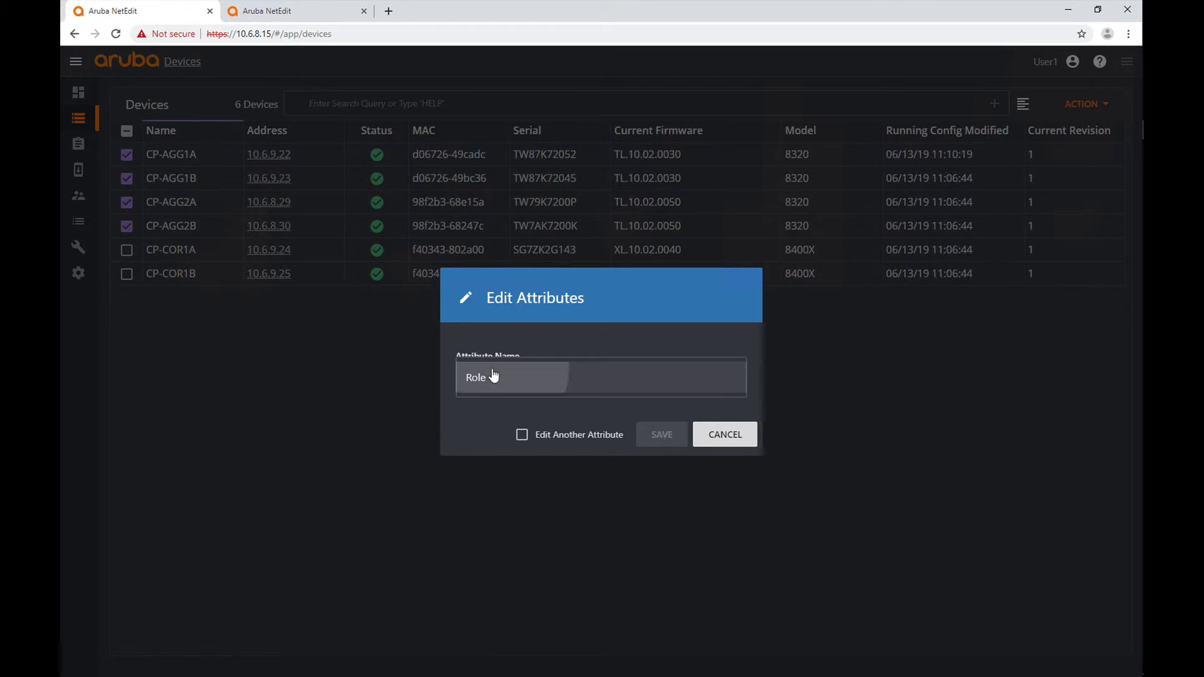
{"action": "left_click", "coordinate": [495, 426]}
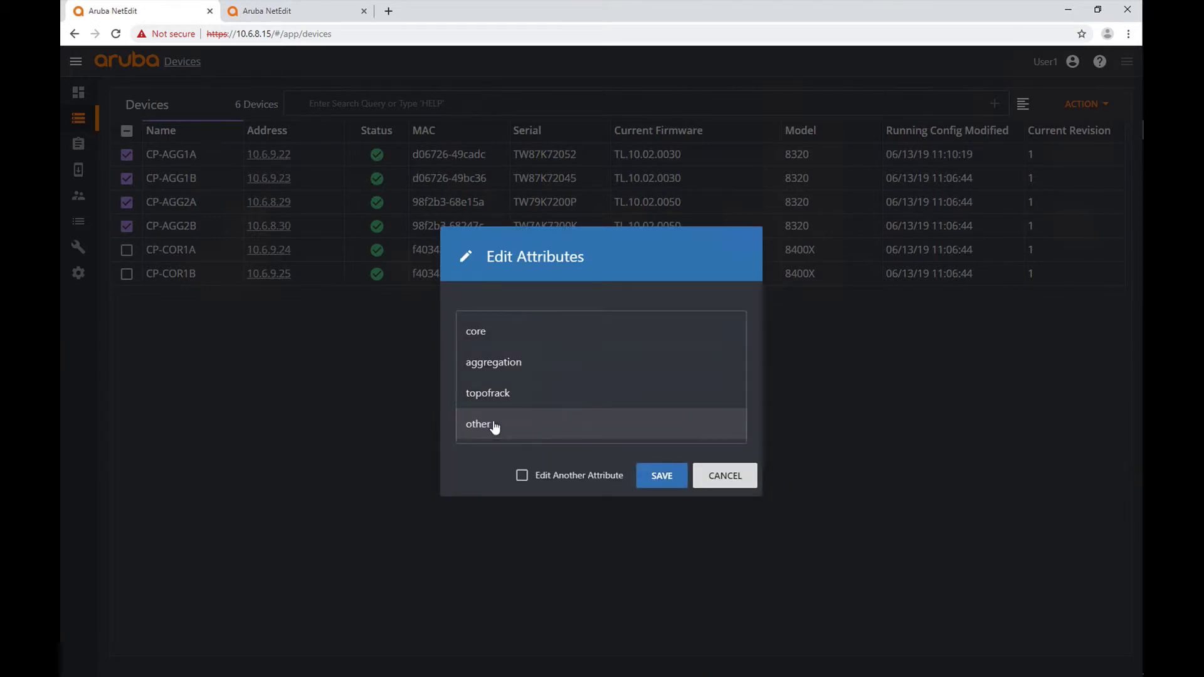
{"action": "left_click", "coordinate": [517, 365]}
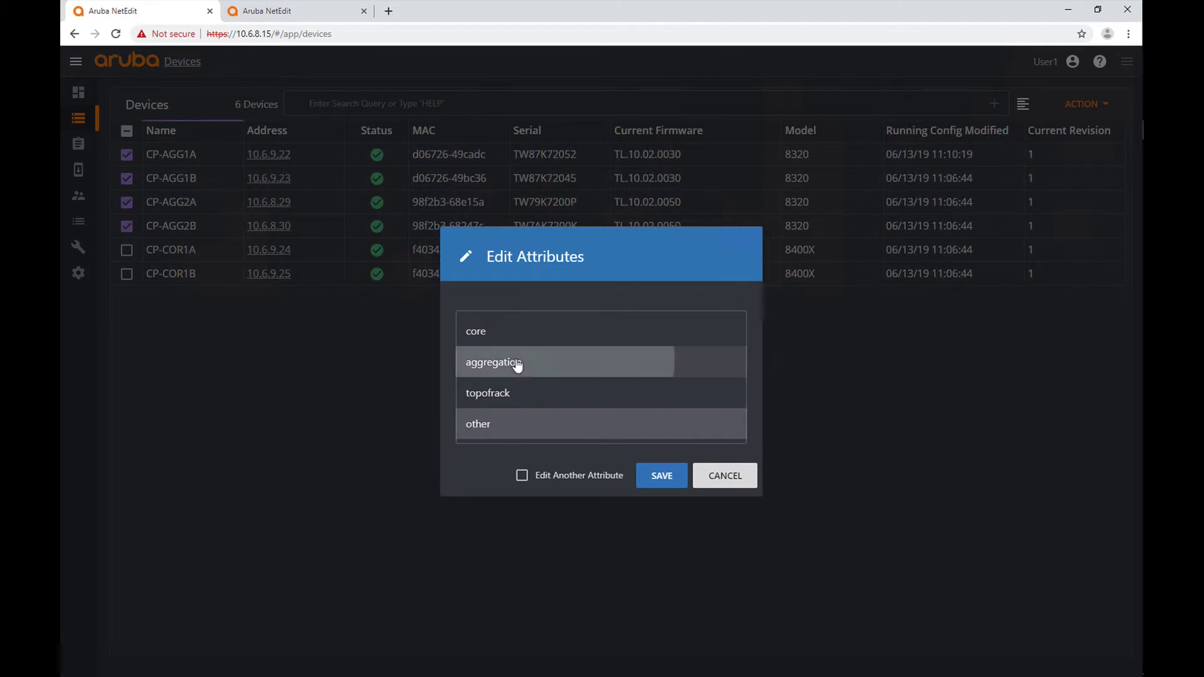
{"action": "left_click", "coordinate": [666, 478]}
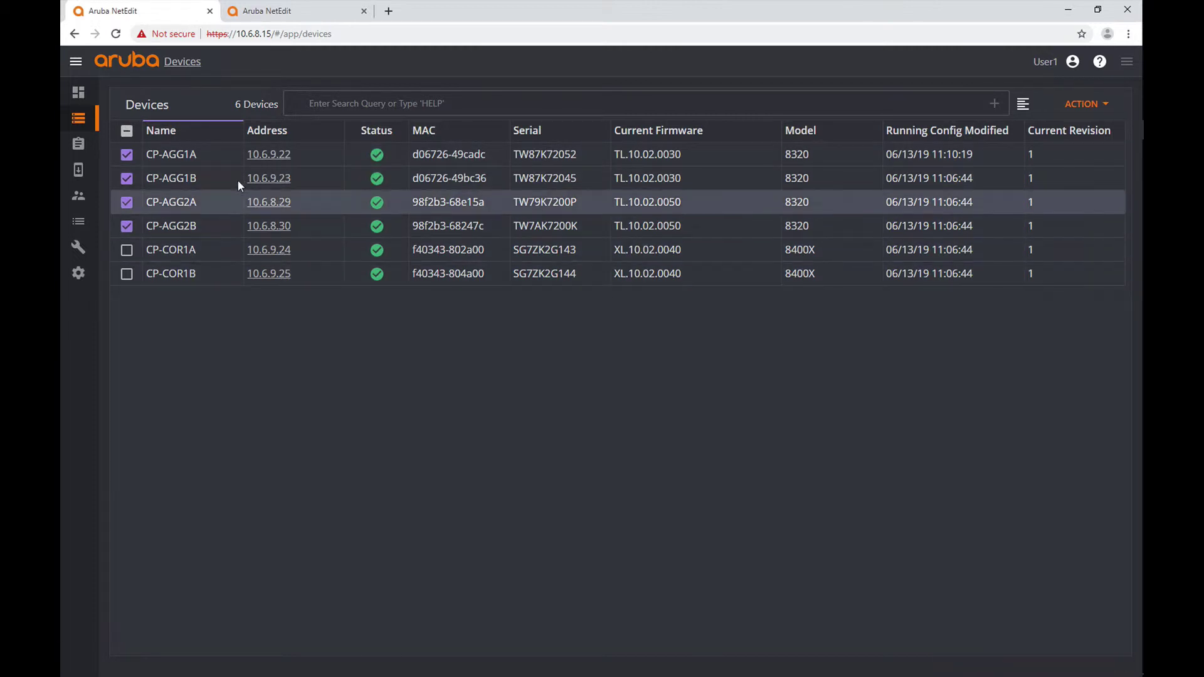
{"action": "left_click", "coordinate": [272, 155]}
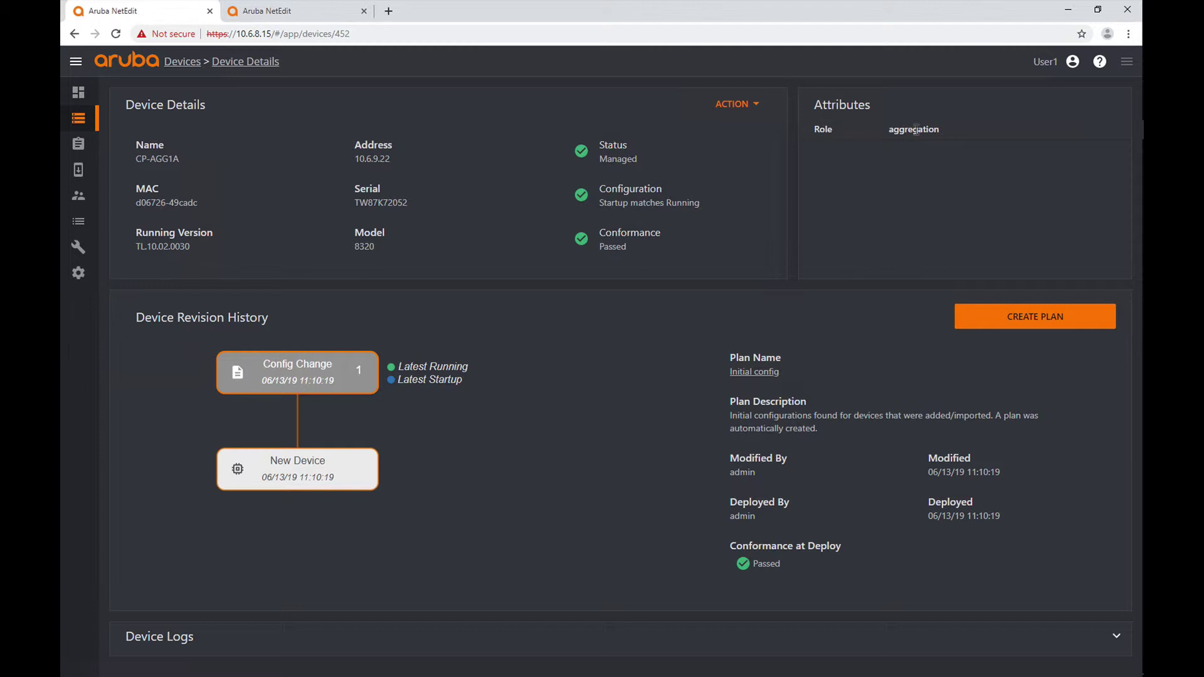
{"action": "left_click", "coordinate": [453, 638]}
{"action": "scroll", "coordinate": [466, 589], "scroll_direction": "down", "scroll_amount": 3}
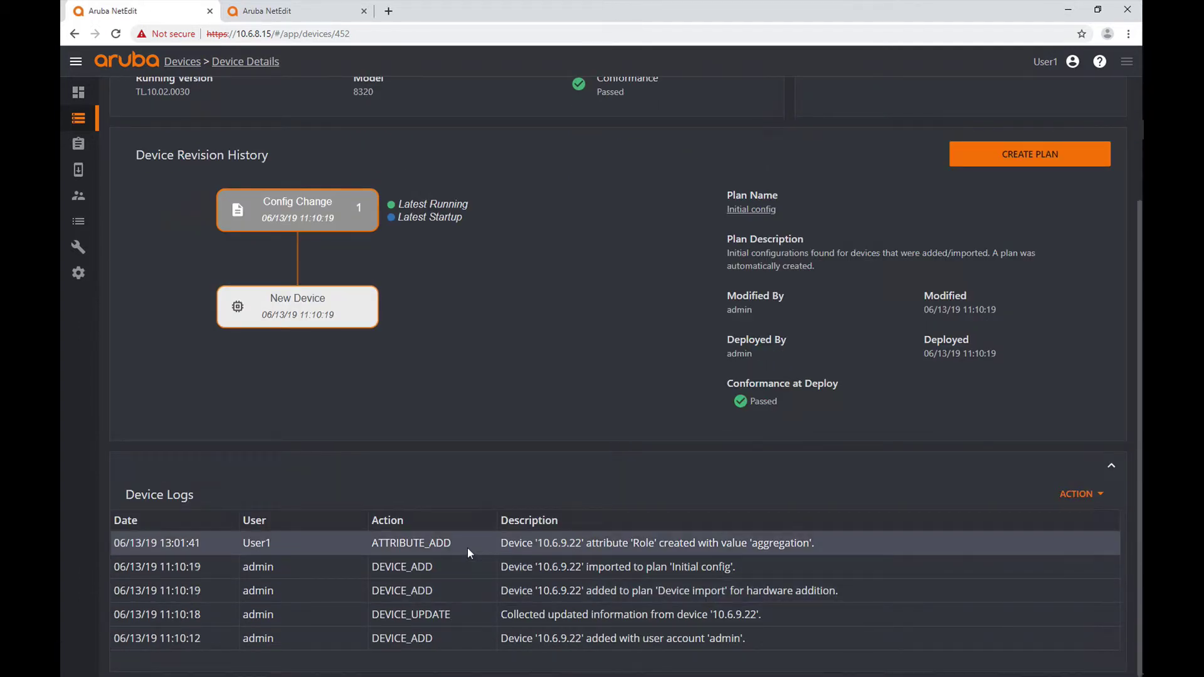
{"action": "scroll", "coordinate": [489, 366], "scroll_direction": "up", "scroll_amount": 3}
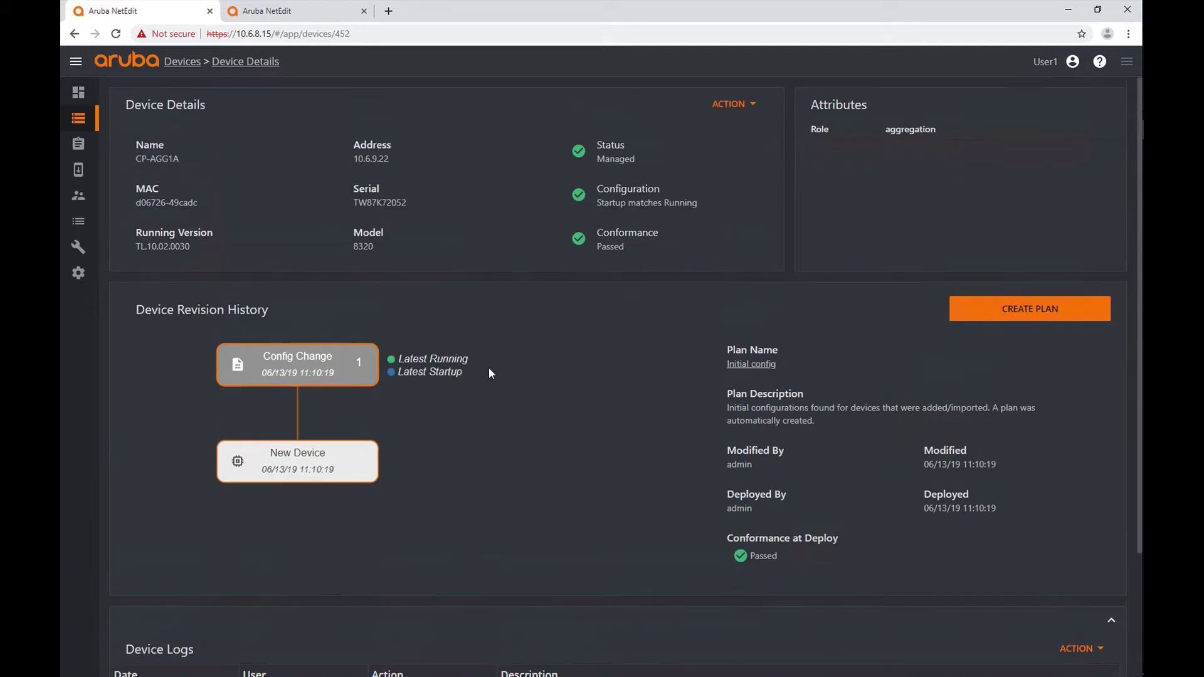
{"action": "left_click", "coordinate": [74, 33]}
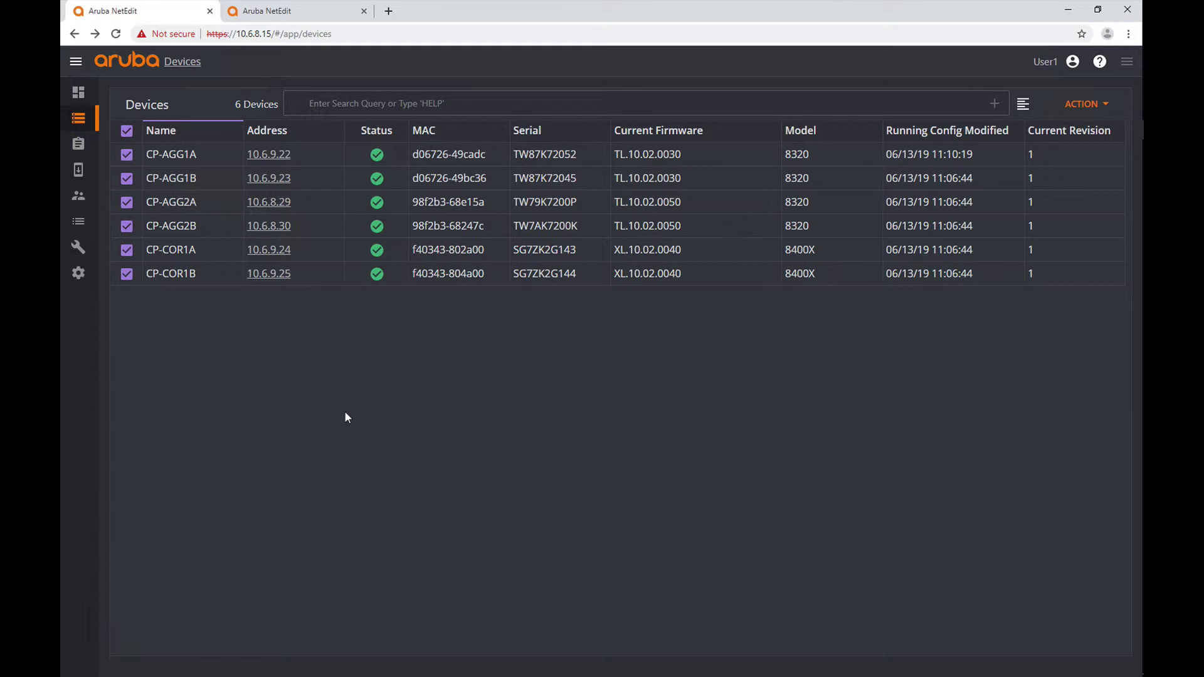
Deselect the four CP-AGG switches, leaving only CP-COR1A and CP-COR1B checked.
{"action": "left_click", "coordinate": [126, 226]}
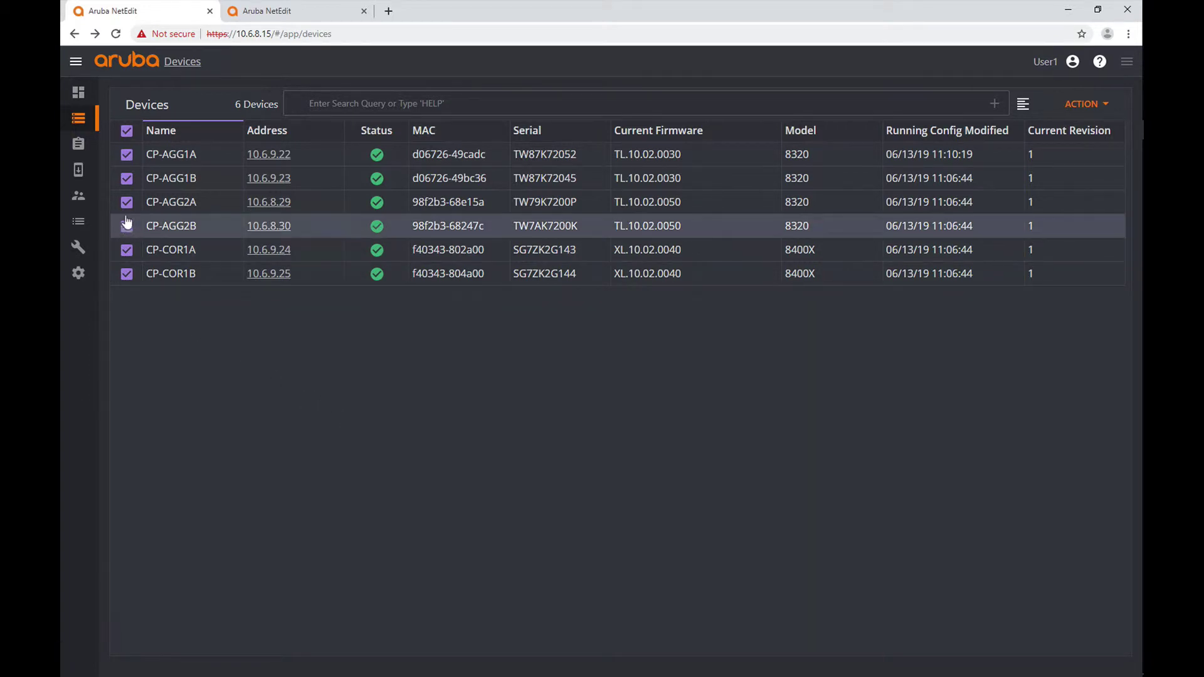
{"action": "left_click", "coordinate": [127, 202]}
{"action": "left_click", "coordinate": [127, 179]}
{"action": "left_click", "coordinate": [127, 155]}
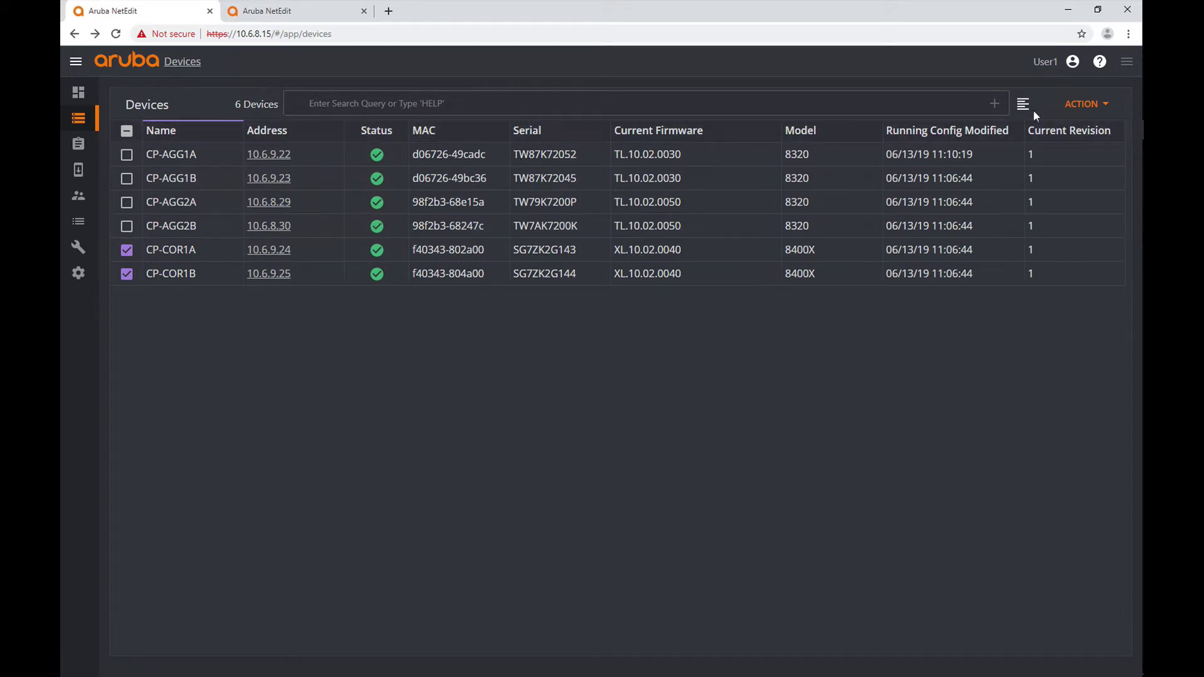
Set the Role attribute to core on both checked CP-COR switches and save.
{"action": "left_click", "coordinate": [1078, 107]}
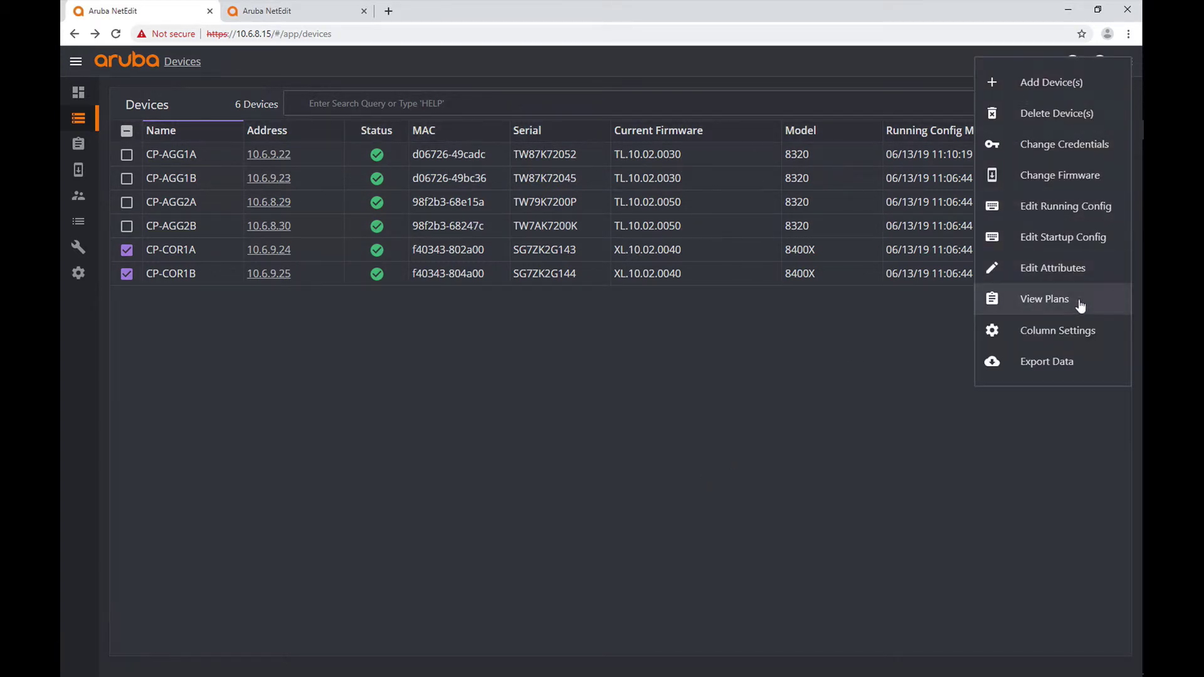
{"action": "left_click", "coordinate": [1022, 267]}
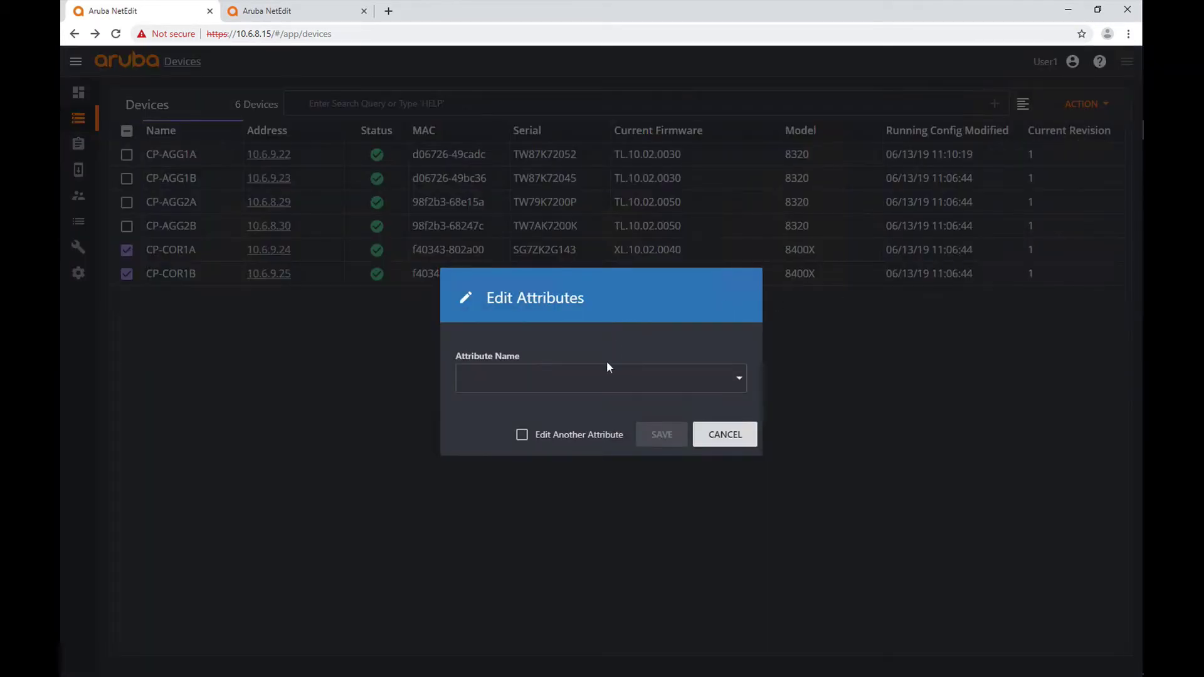
{"action": "left_click", "coordinate": [603, 384]}
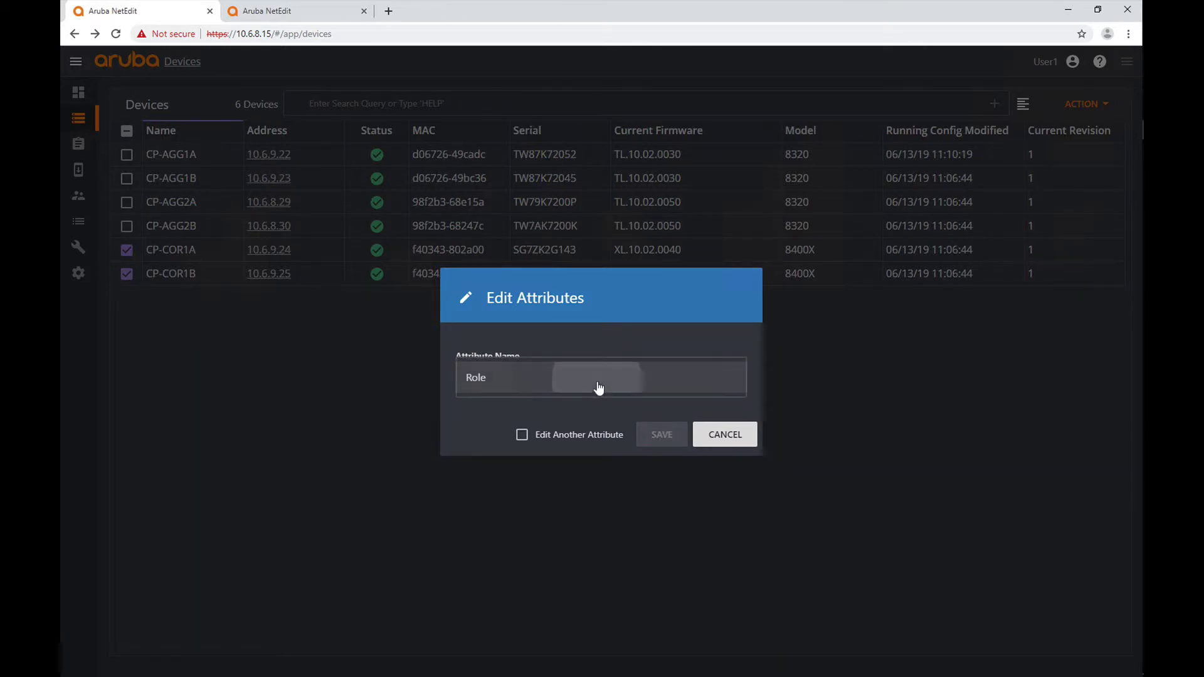
{"action": "left_click", "coordinate": [598, 384]}
{"action": "left_click", "coordinate": [562, 425]}
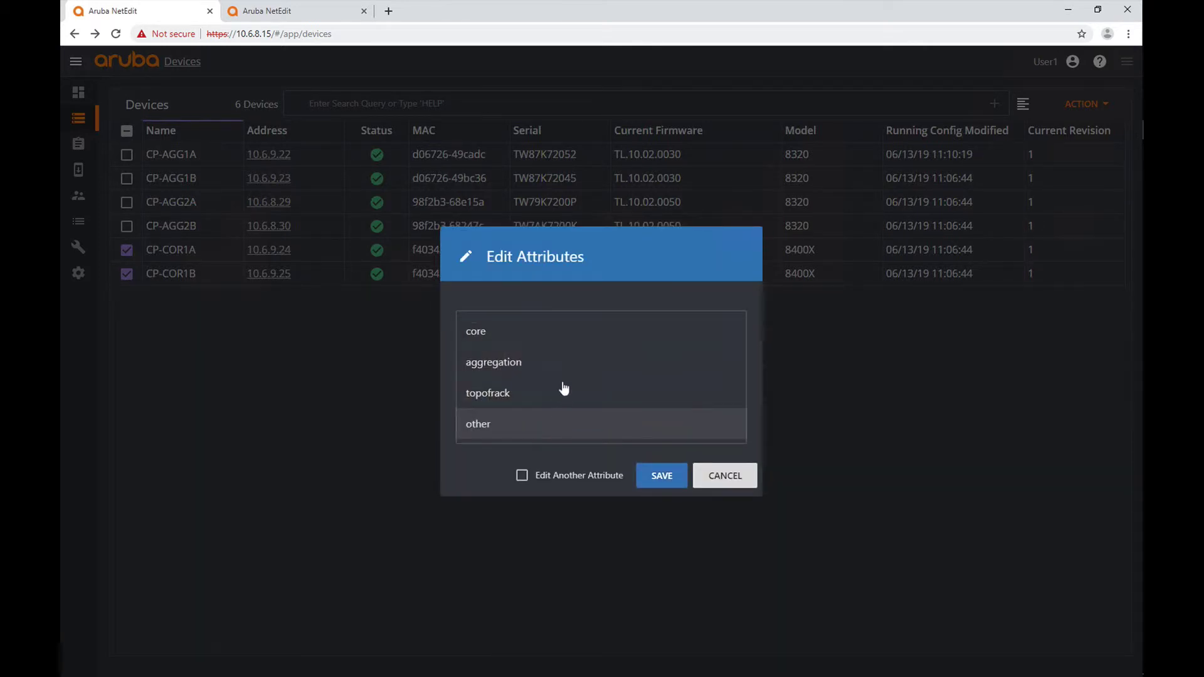
{"action": "left_click", "coordinate": [566, 343]}
{"action": "left_click", "coordinate": [659, 475]}
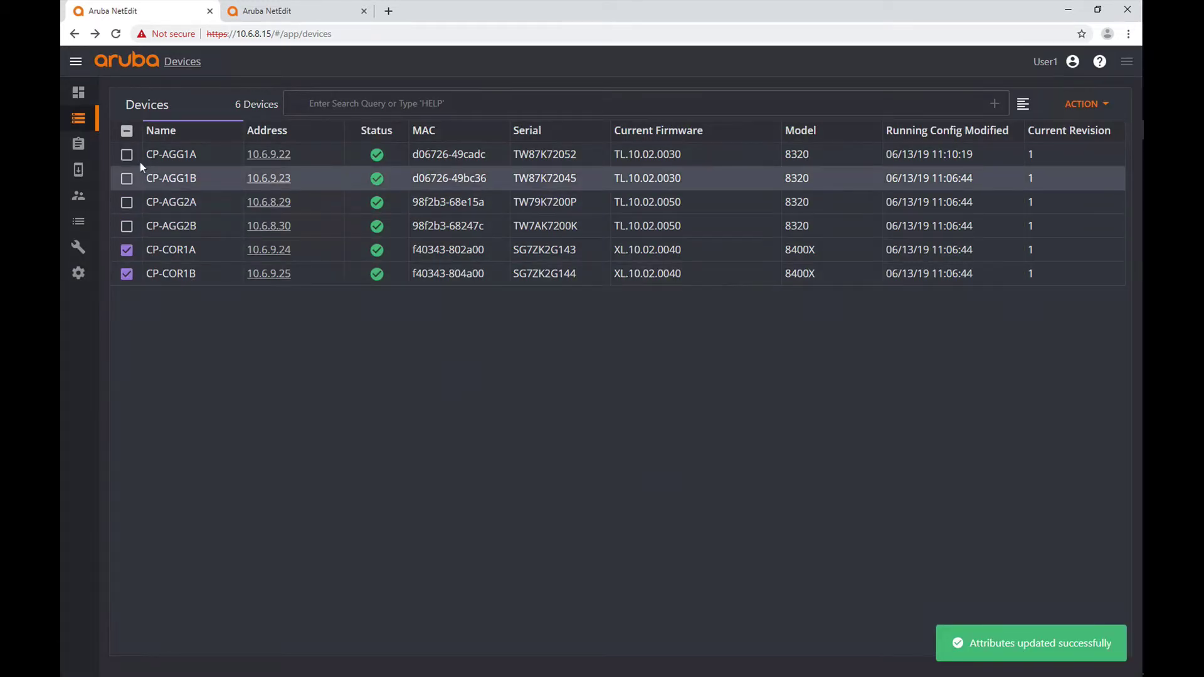
Uncheck the CP-COR1A and CP-COR1B rows in the device list.
{"action": "left_click", "coordinate": [126, 249]}
{"action": "left_click", "coordinate": [126, 273]}
{"action": "left_click", "coordinate": [396, 113]}
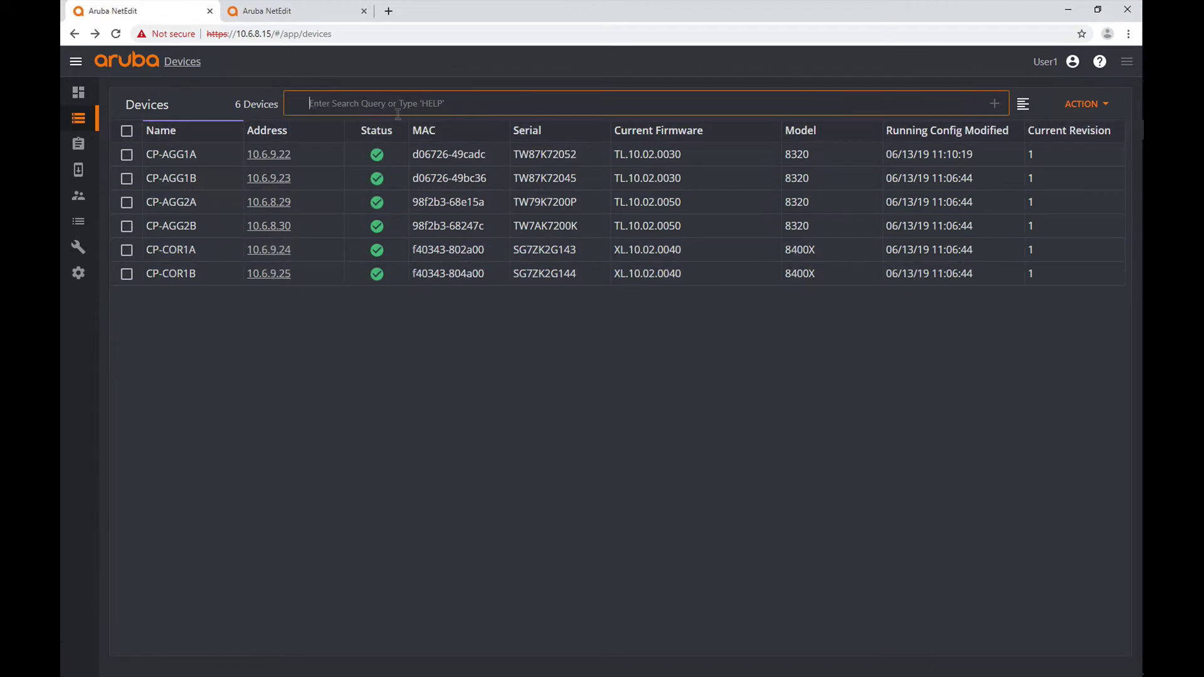
Filter the device list with the search query Role:core.
{"action": "type", "text": "Role"}
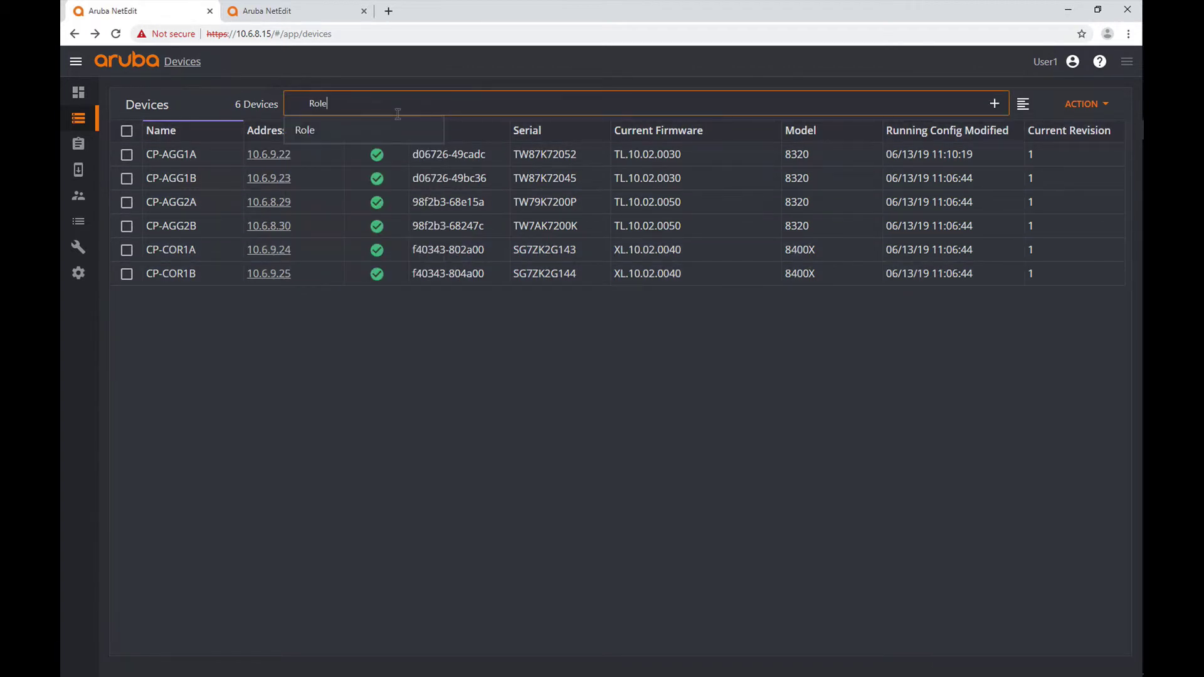
{"action": "type", "text": ":Core"}
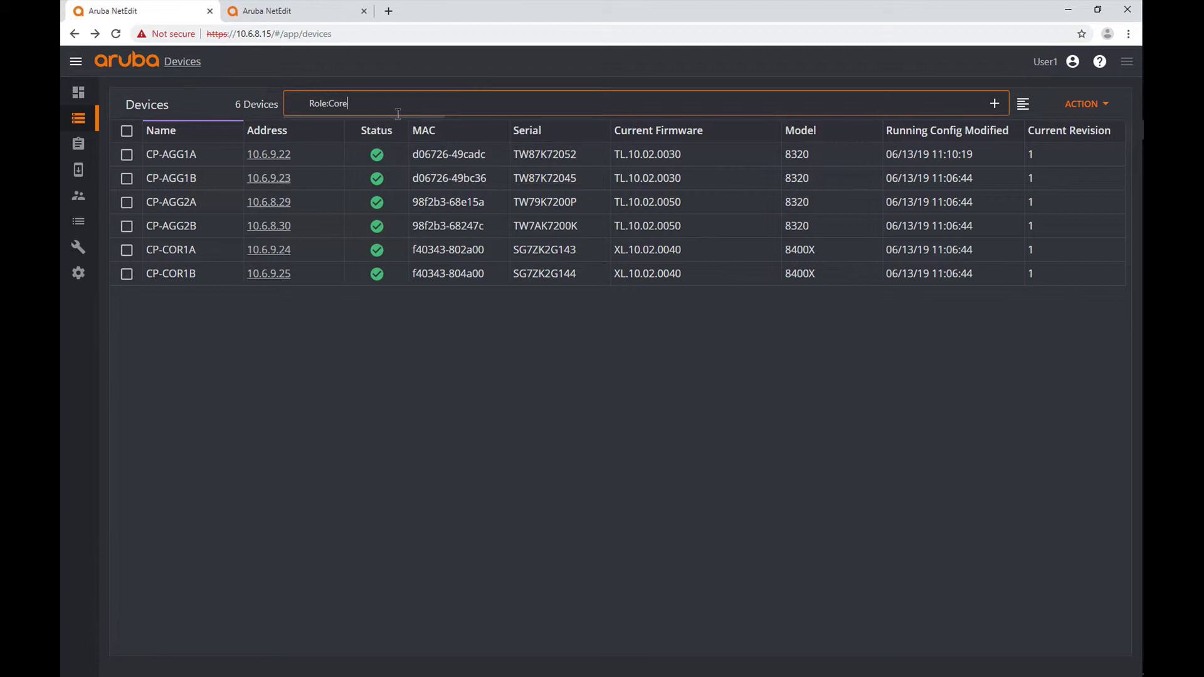
{"action": "key", "text": "Return"}
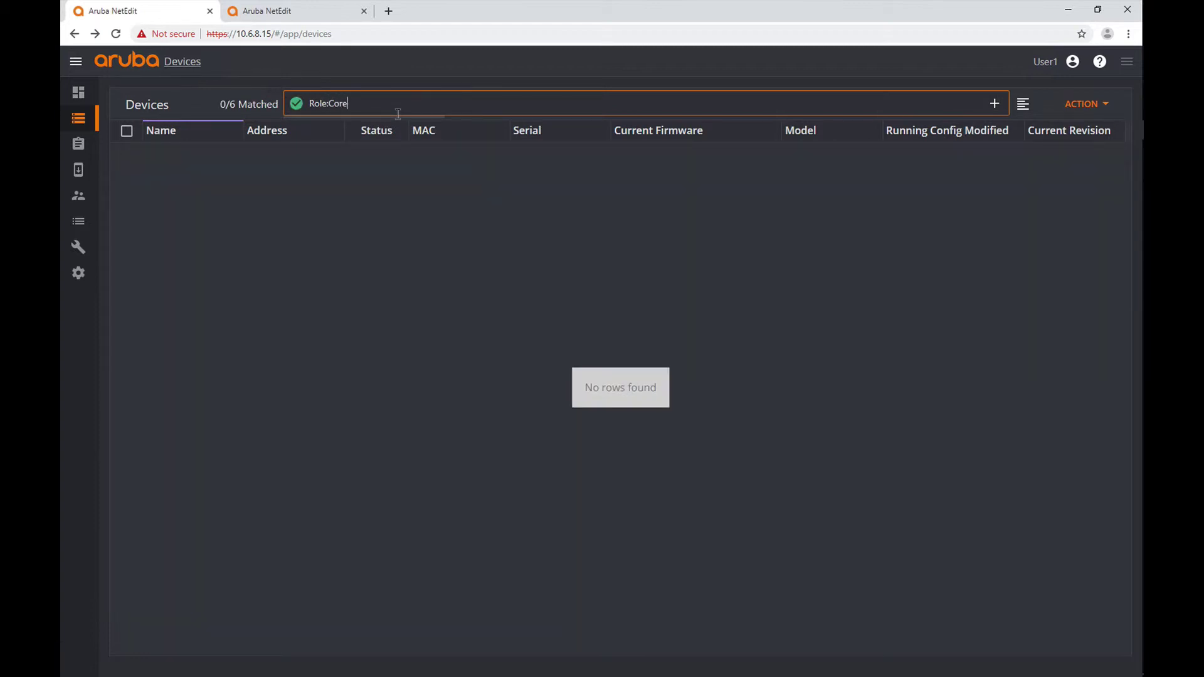
{"action": "key", "text": "BackSpace"}
{"action": "type", "text": "c"}
{"action": "key", "text": "Return"}
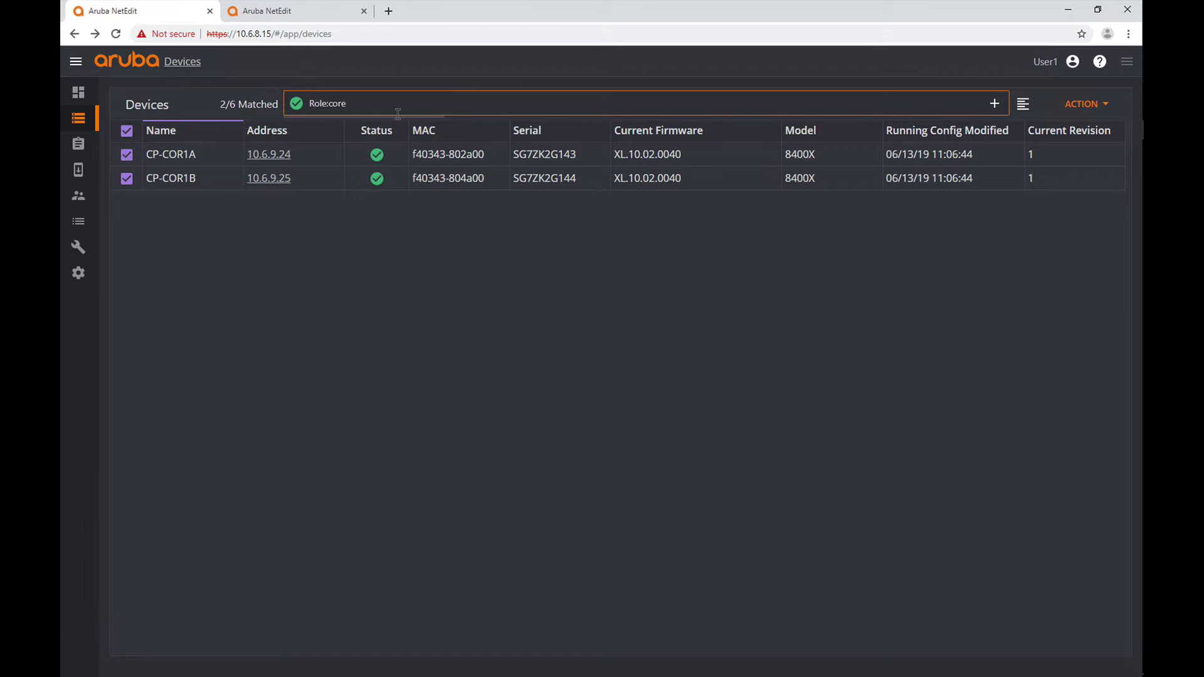
{"action": "left_click", "coordinate": [379, 239]}
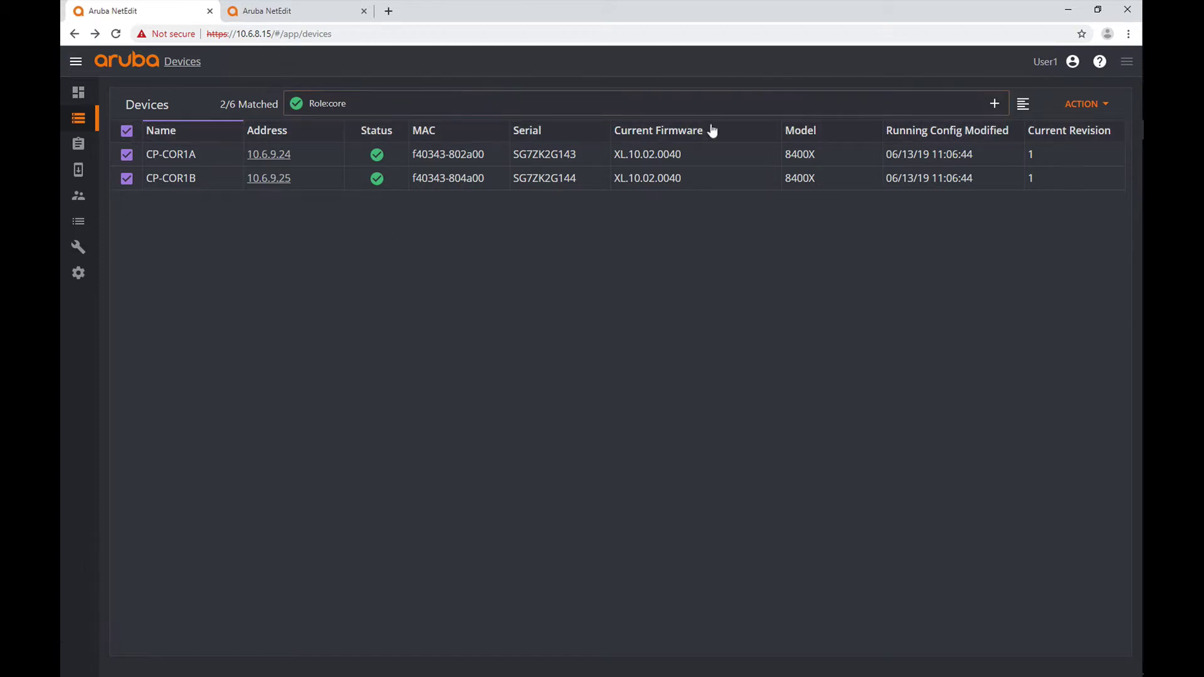
Save the Role:core filter as a new query named Core.
{"action": "left_click", "coordinate": [995, 104]}
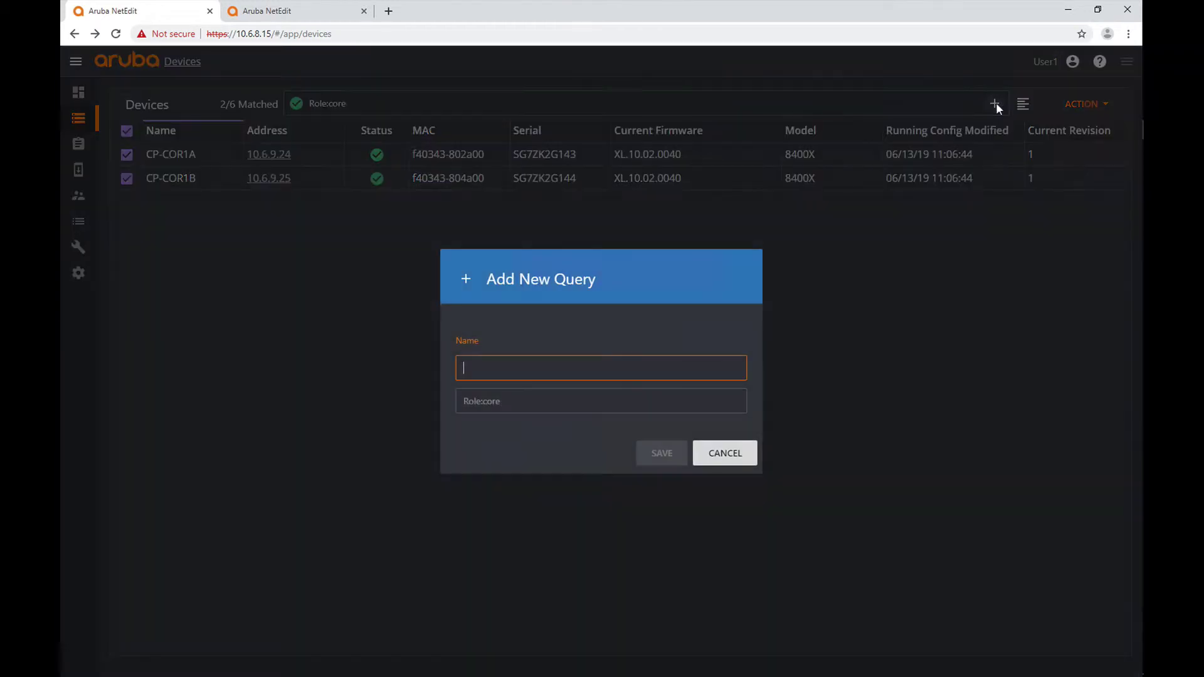
{"action": "left_click", "coordinate": [634, 365]}
{"action": "left_click", "coordinate": [578, 419]}
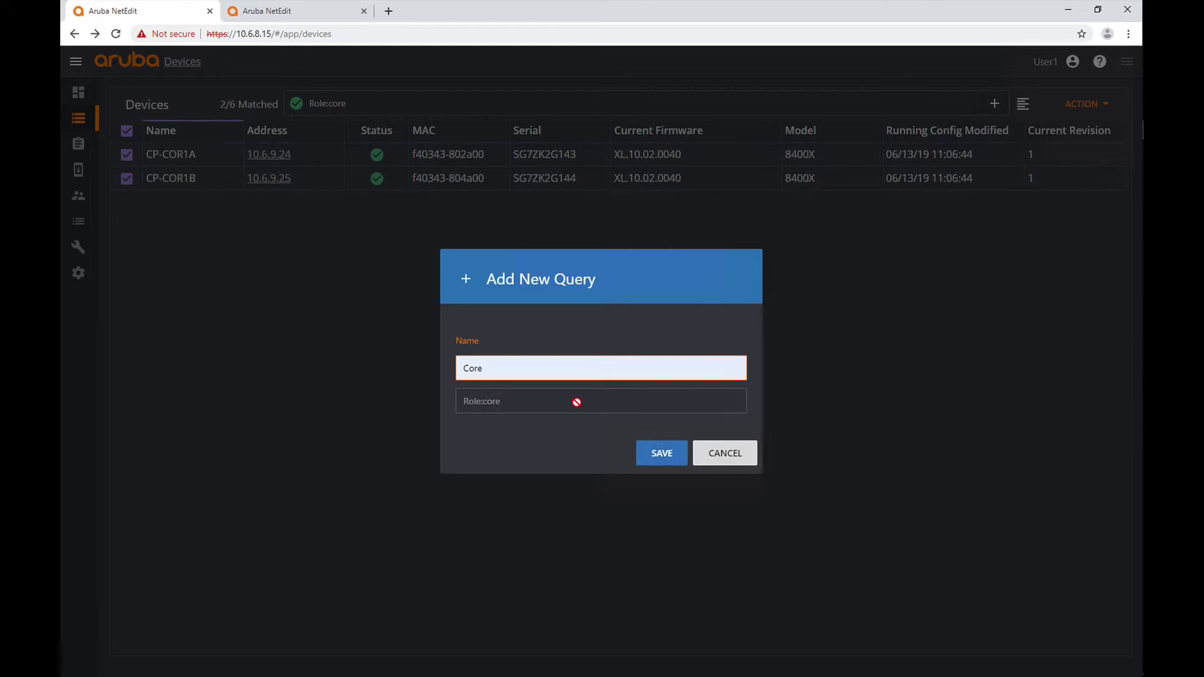
{"action": "left_click", "coordinate": [662, 456]}
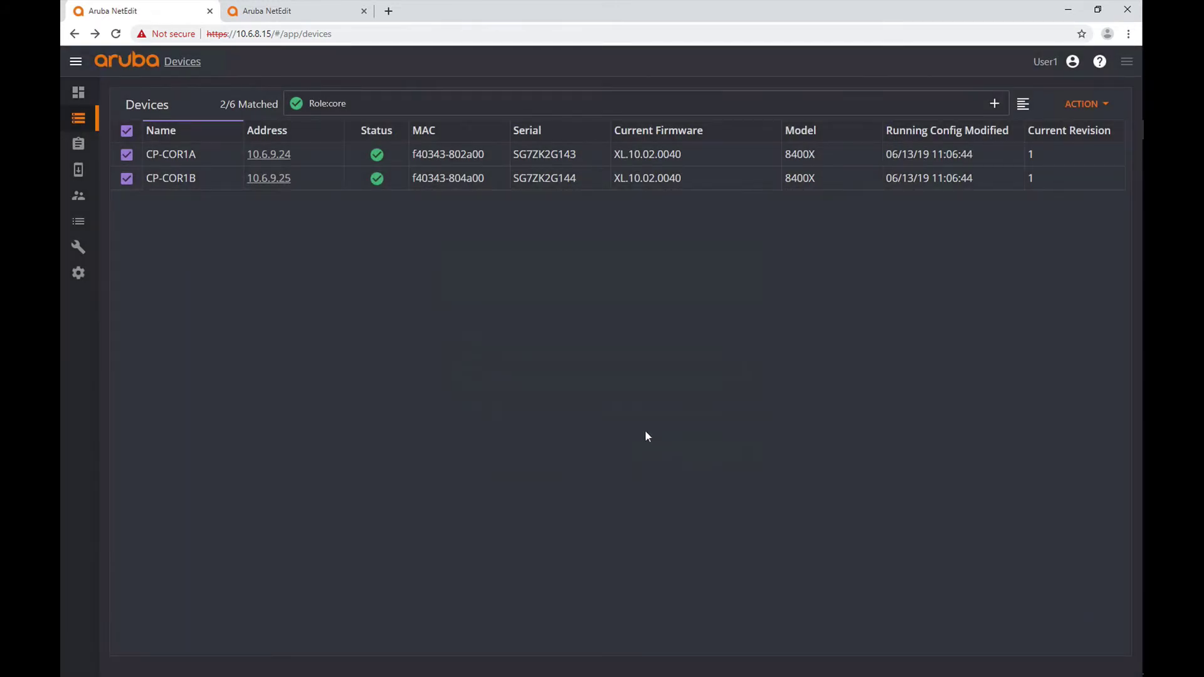
{"action": "left_click", "coordinate": [384, 100]}
{"action": "key", "text": "BackSpace"}
{"action": "key", "text": "BackSpace"}
{"action": "key", "text": "BackSpace"}
Filter by Role:aggregation and save it as a query named Aggregation.
{"action": "type", "text": "aggr"}
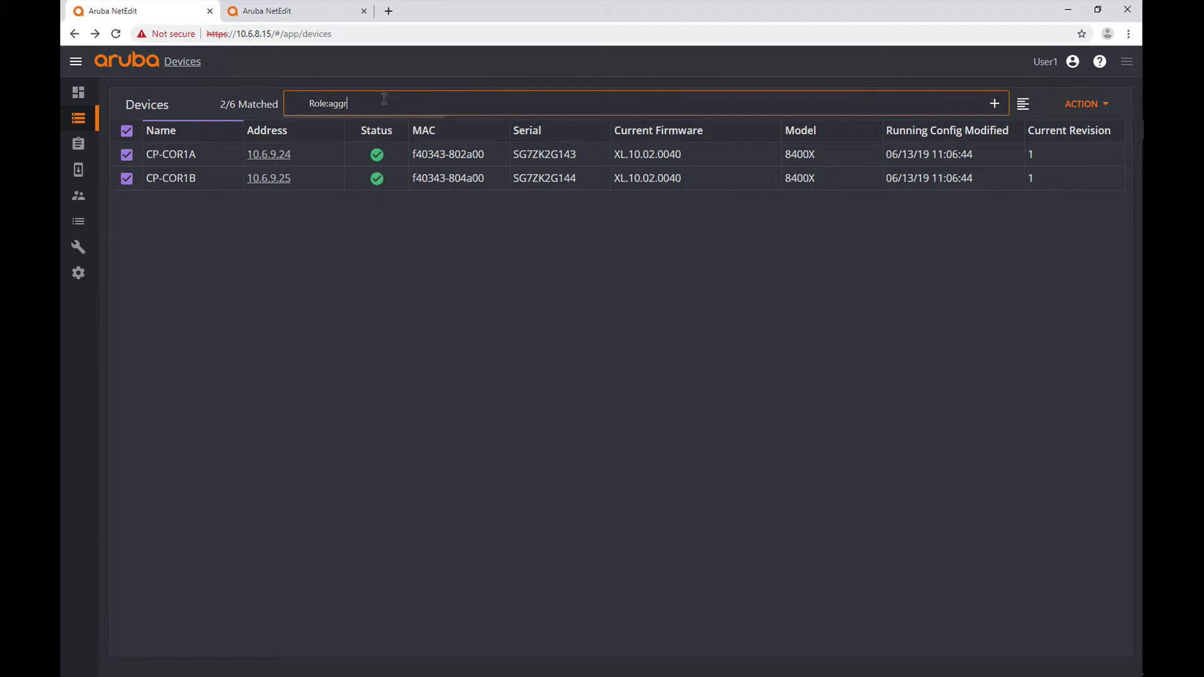
{"action": "type", "text": "egation"}
{"action": "key", "text": "Return"}
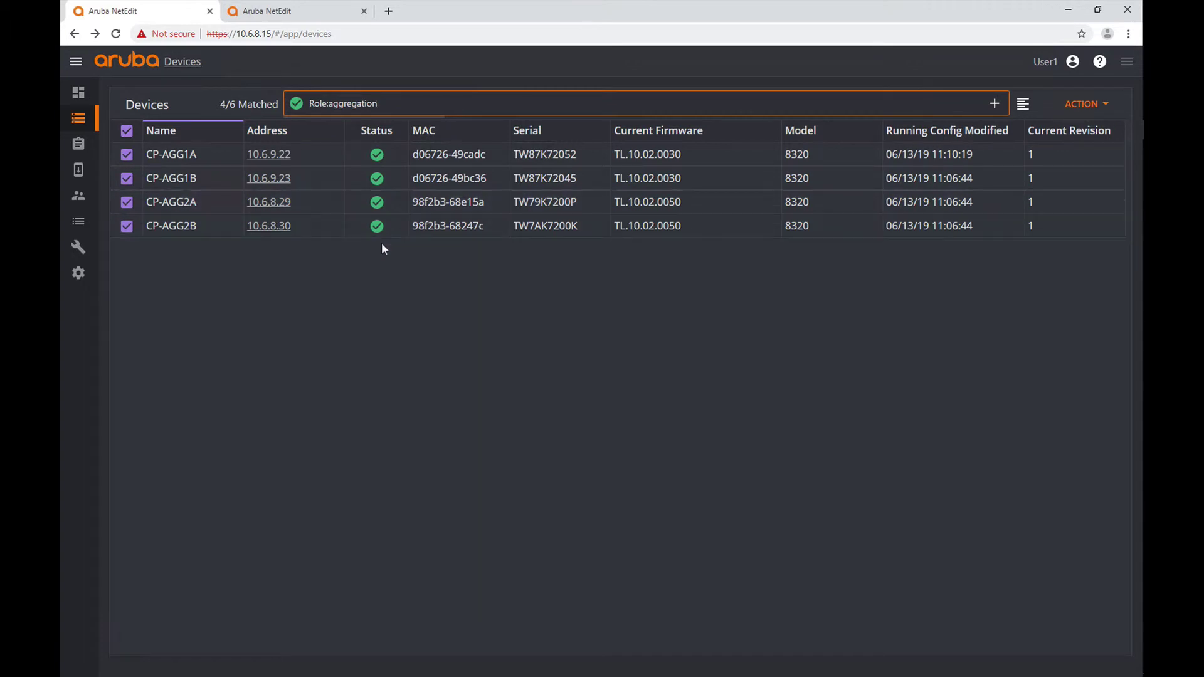
{"action": "left_click", "coordinate": [994, 104]}
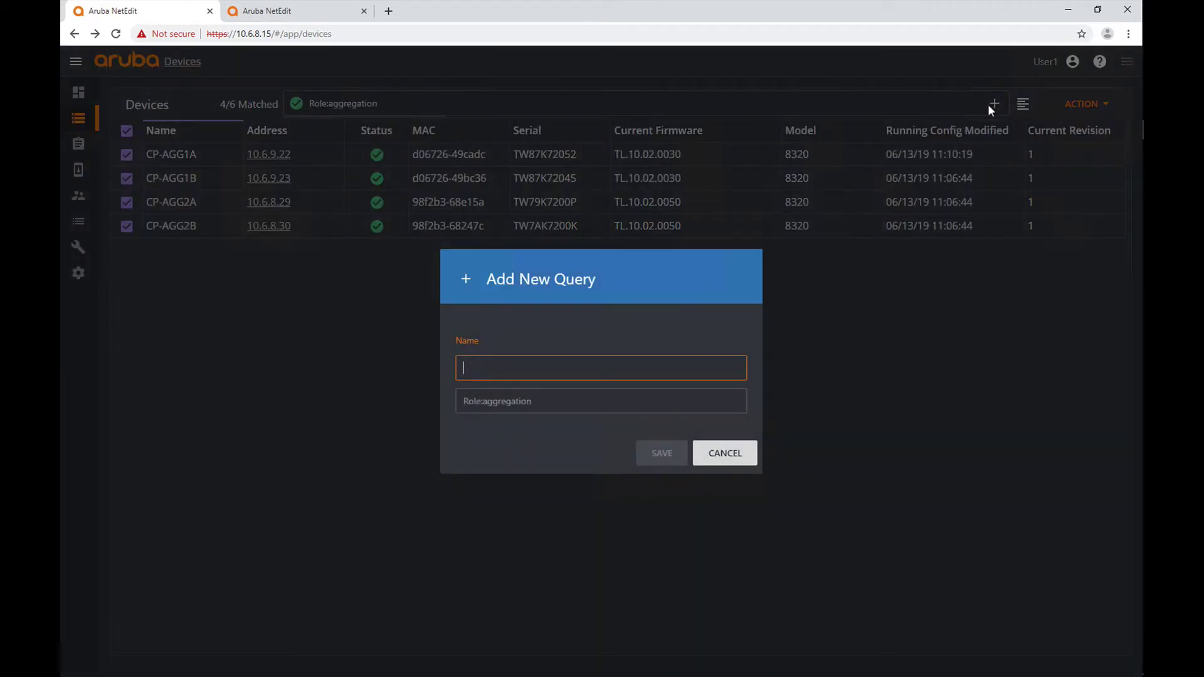
{"action": "type", "text": "Agg"}
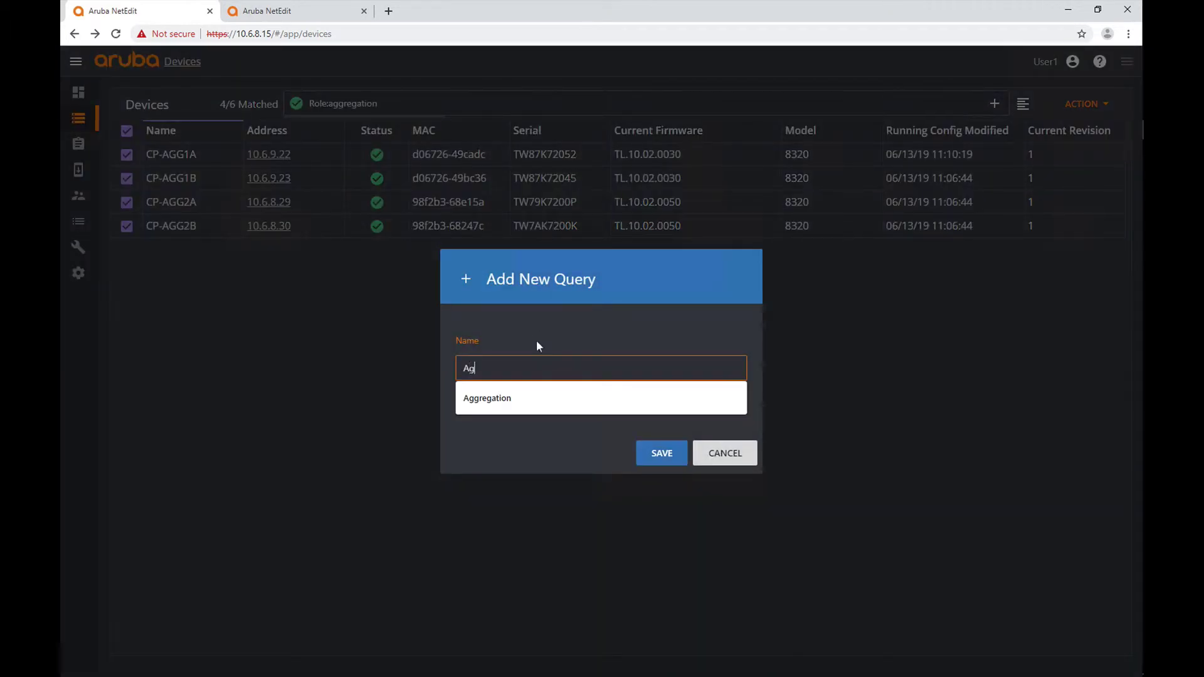
{"action": "left_click", "coordinate": [524, 398]}
{"action": "left_click", "coordinate": [655, 453]}
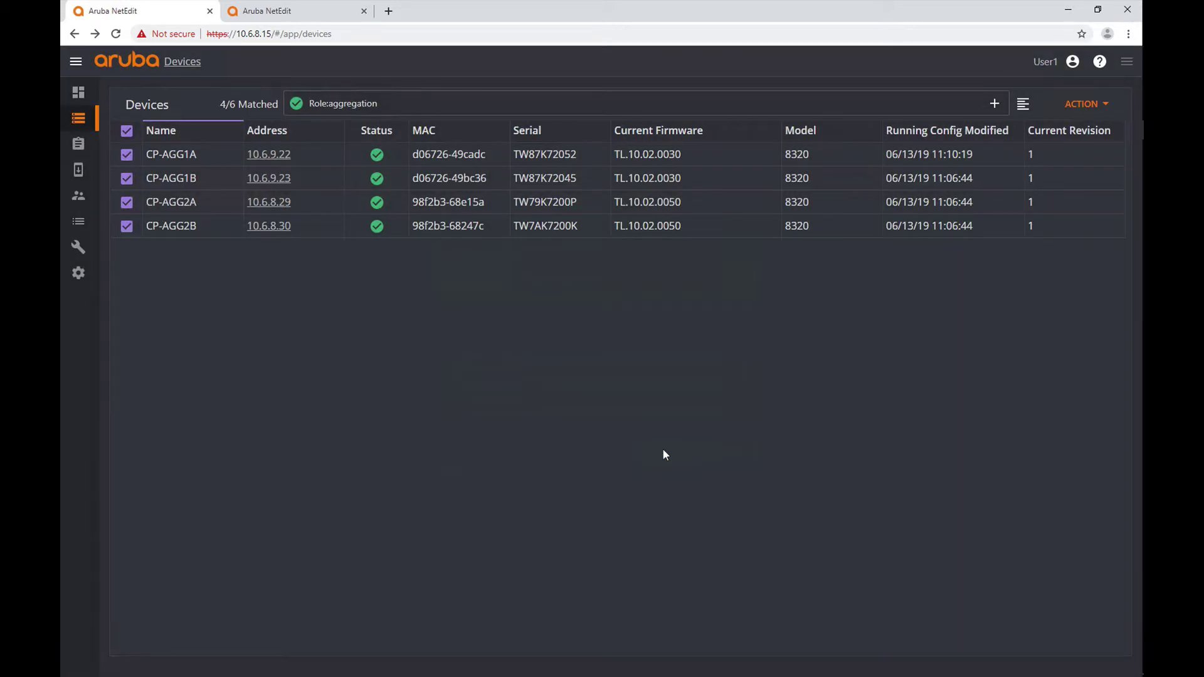
Check the Saved Queries list, widening its name column, then close it.
{"action": "left_click", "coordinate": [1023, 104]}
{"action": "scroll", "coordinate": [788, 293], "scroll_direction": "down", "scroll_amount": 1}
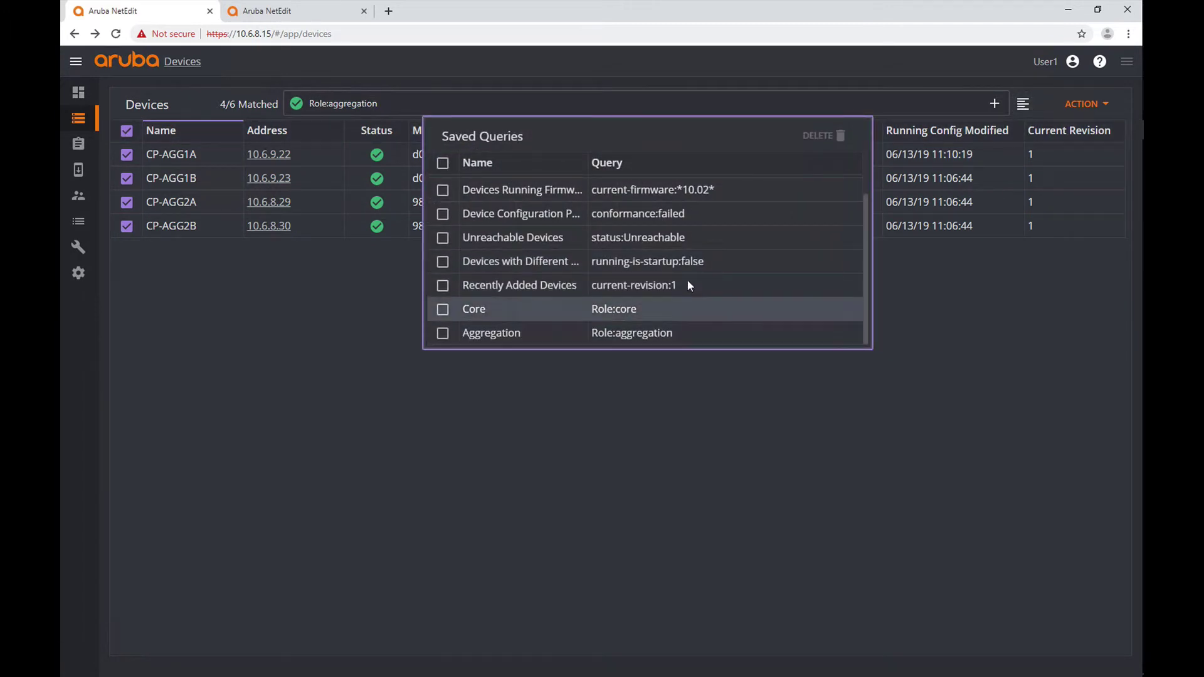
{"action": "scroll", "coordinate": [705, 262], "scroll_direction": "up", "scroll_amount": 1}
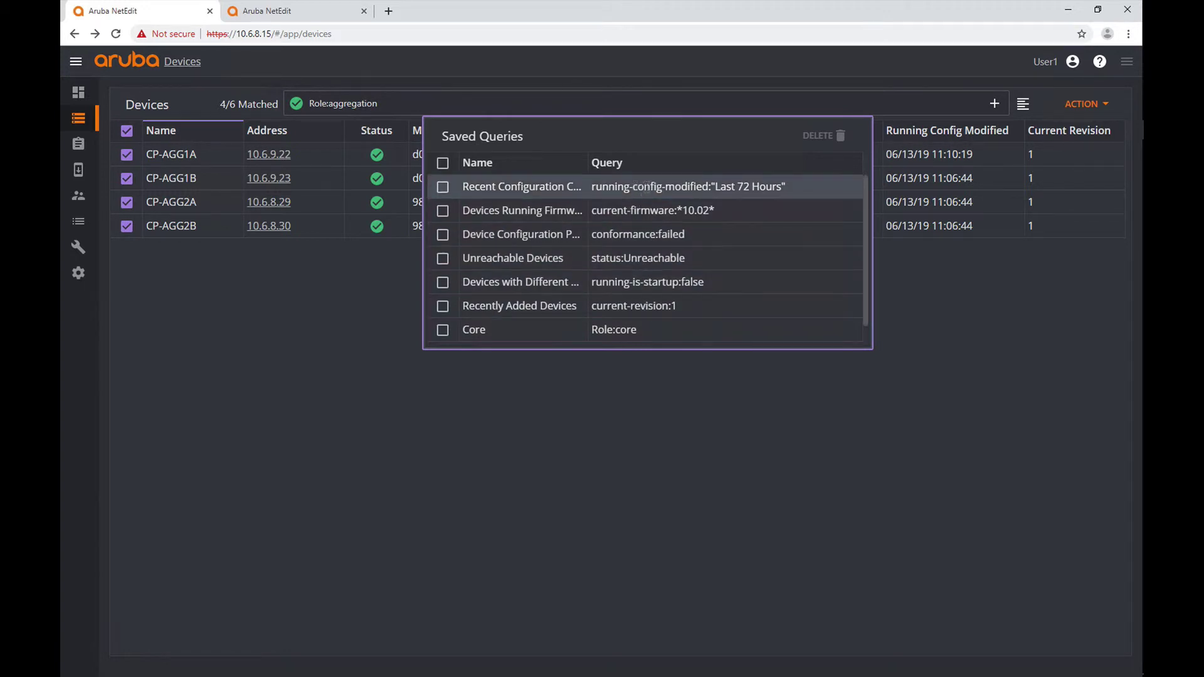
{"action": "left_click_drag", "start_coordinate": [587, 168], "coordinate": [735, 182]}
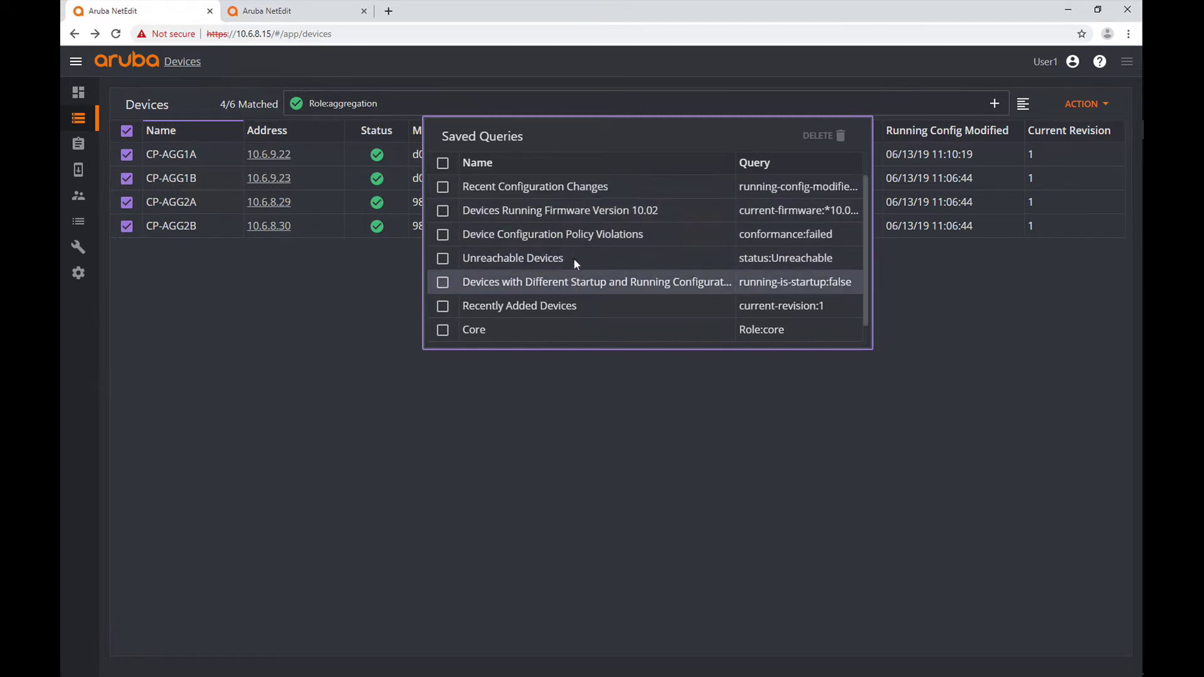
{"action": "left_click", "coordinate": [438, 450]}
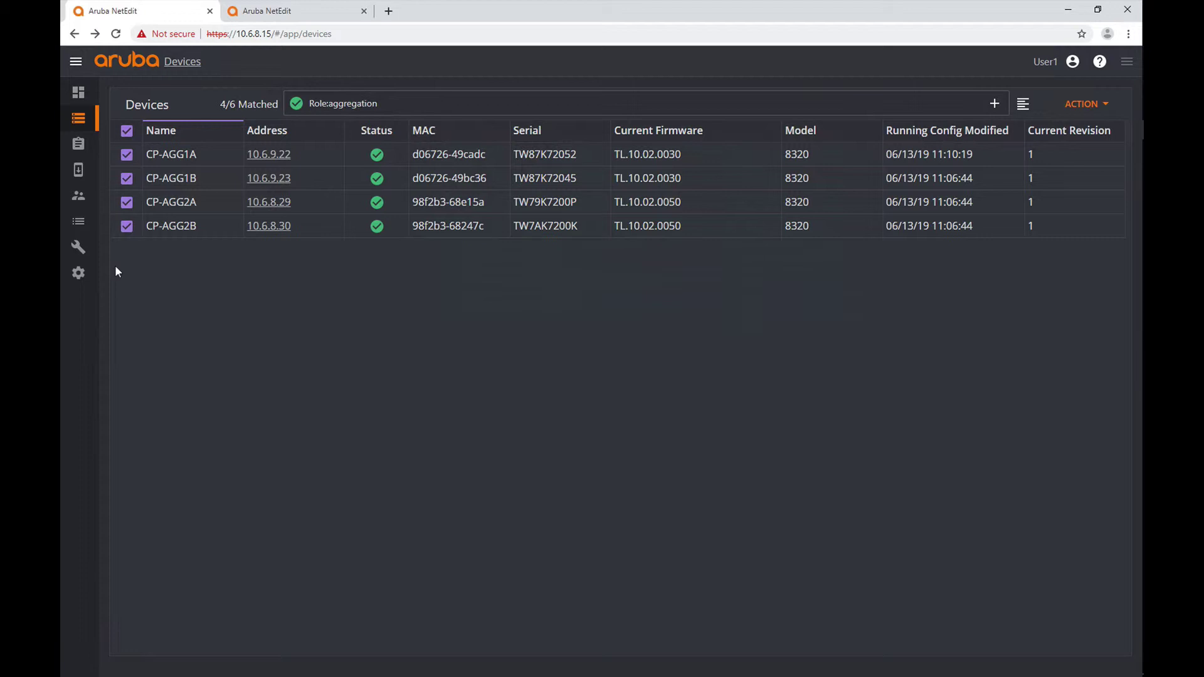
On the Overview dashboard, view the Recent Configuration Changes and firmware 10.02 device lists.
{"action": "left_click", "coordinate": [77, 94]}
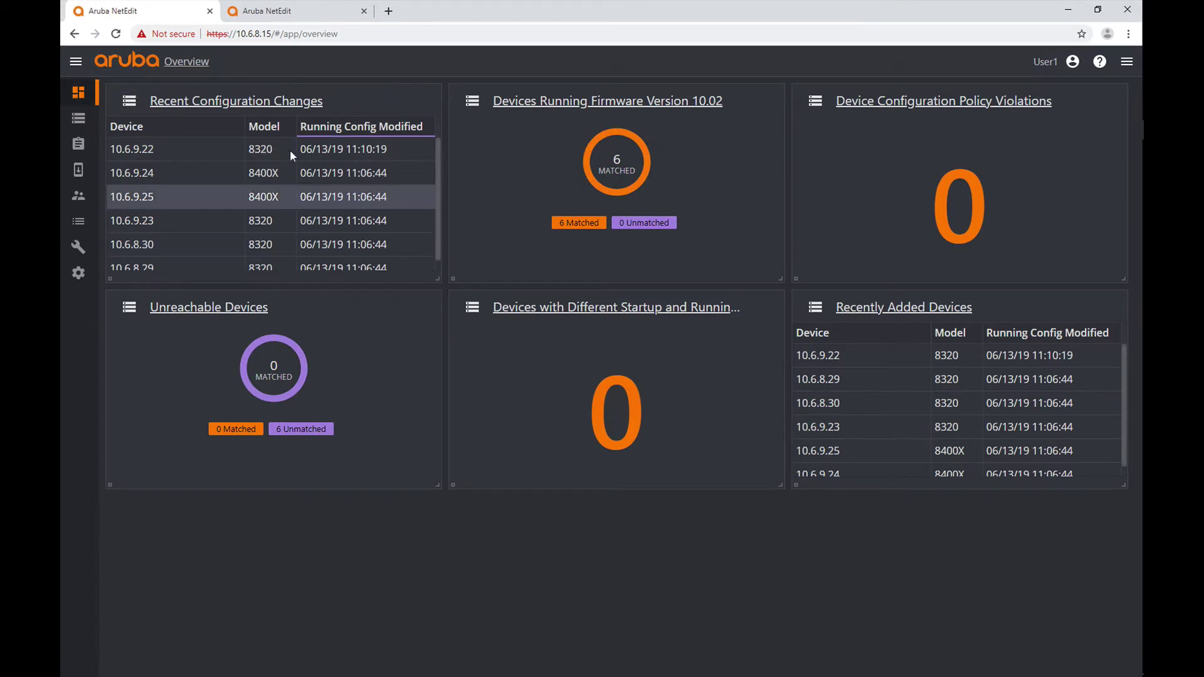
{"action": "left_click", "coordinate": [274, 103]}
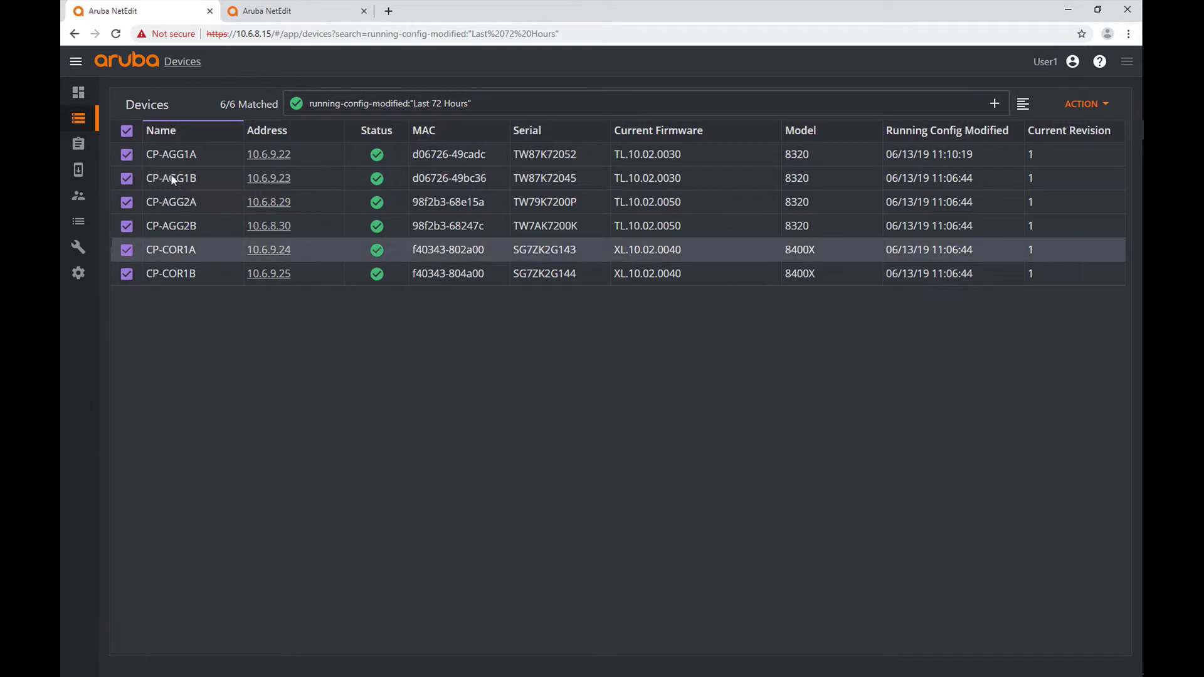
{"action": "left_click", "coordinate": [74, 33]}
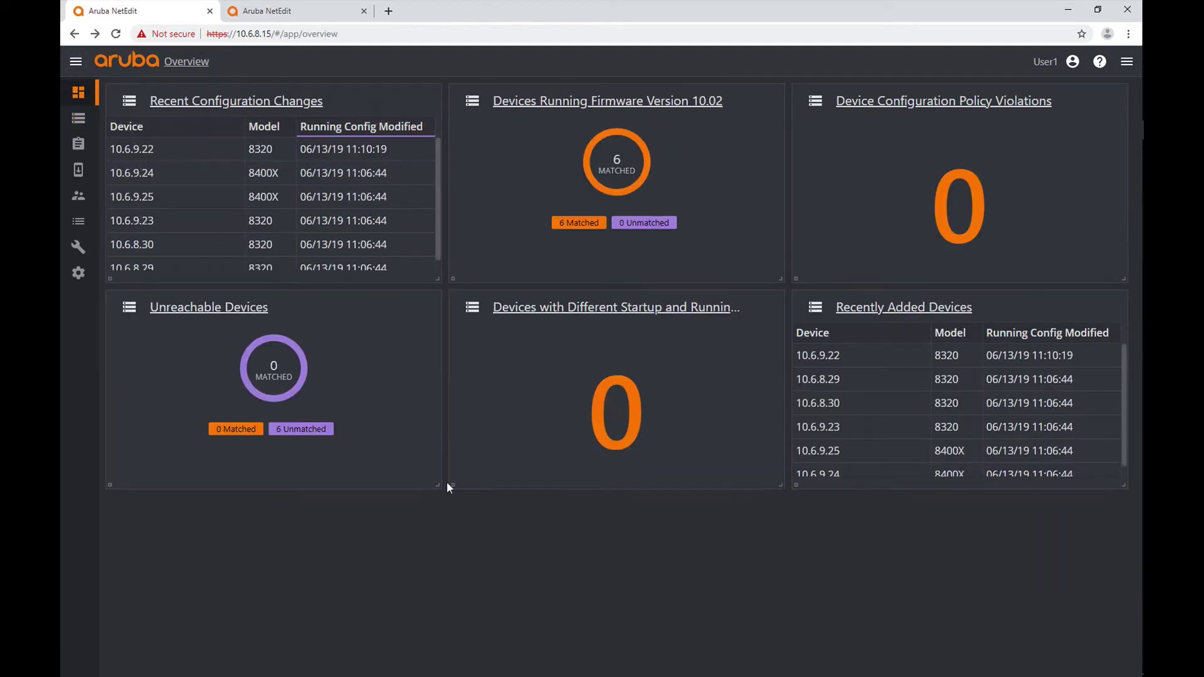
{"action": "left_click", "coordinate": [694, 104]}
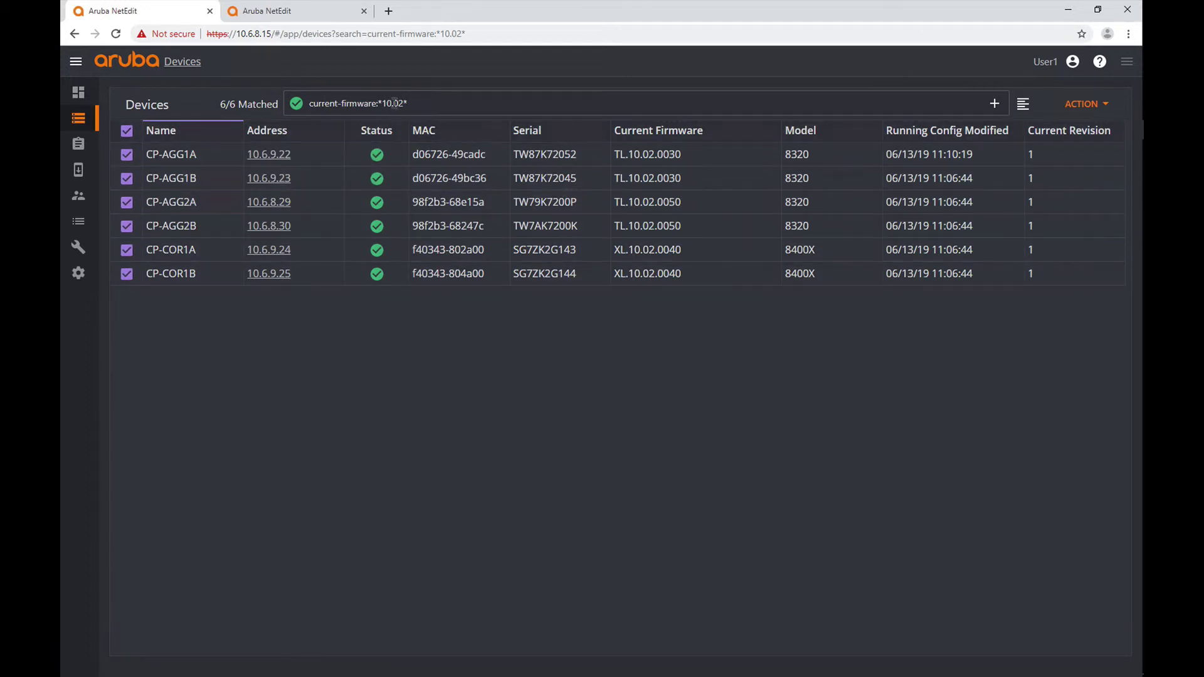
{"action": "left_click", "coordinate": [74, 33]}
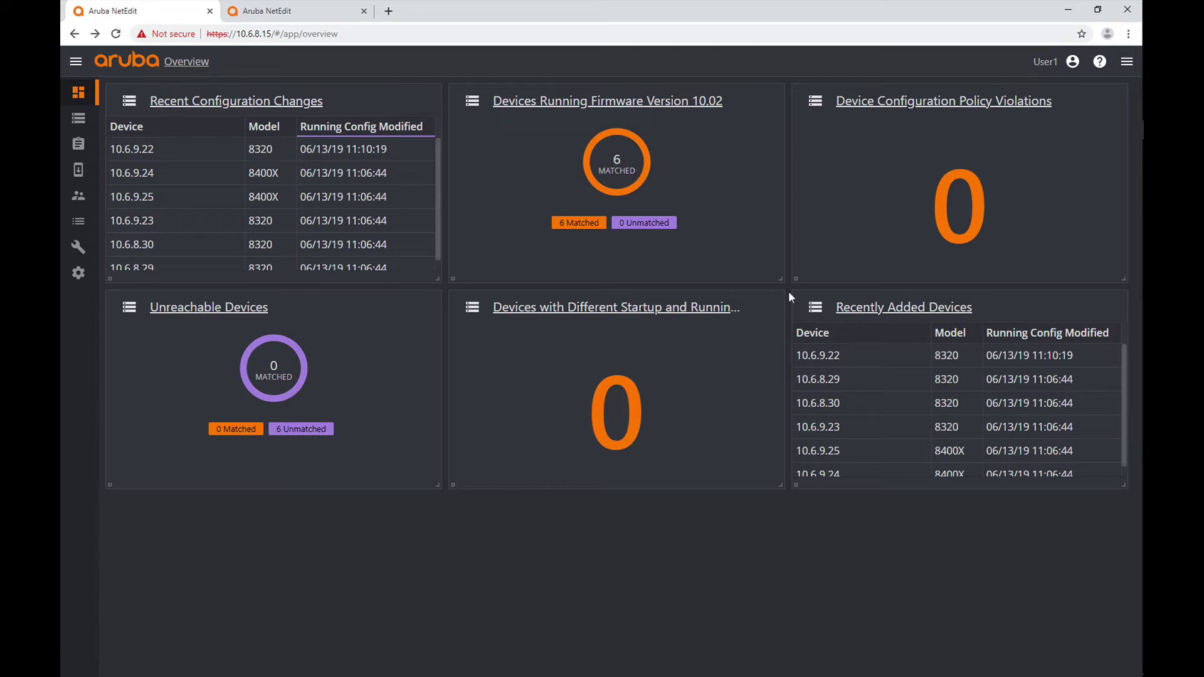
Re-enable the Unreachable Devices tile in tile settings and bring up the Add Tile form.
{"action": "left_click", "coordinate": [1126, 63]}
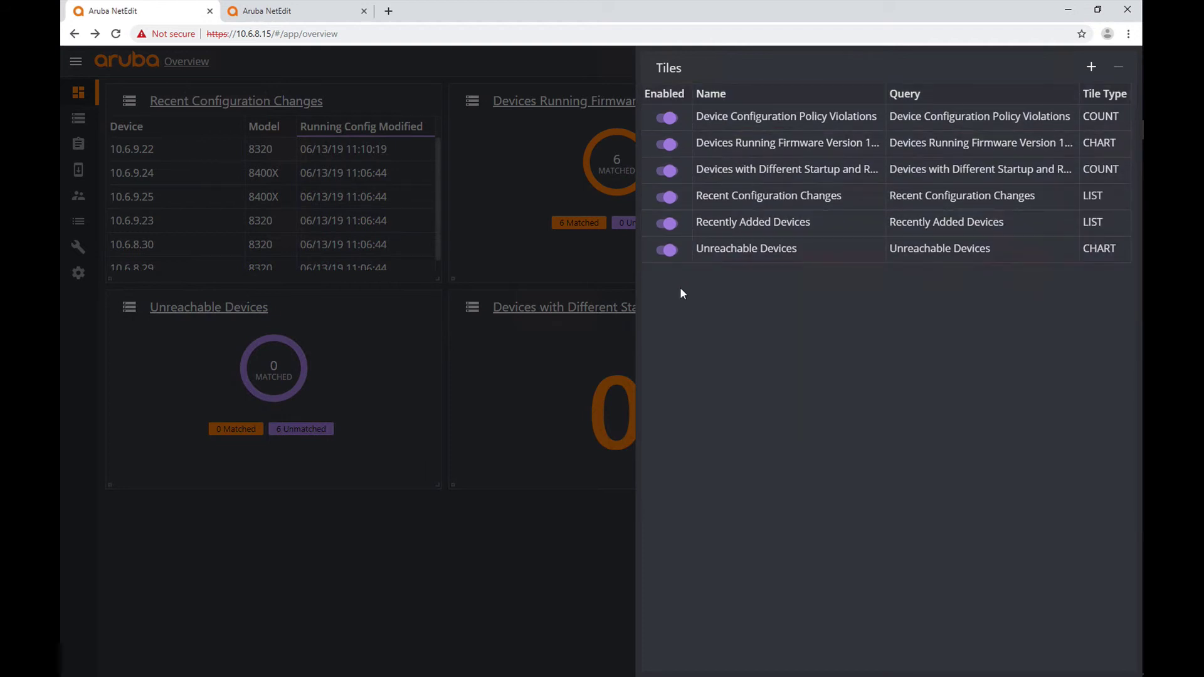
{"action": "left_click", "coordinate": [668, 251]}
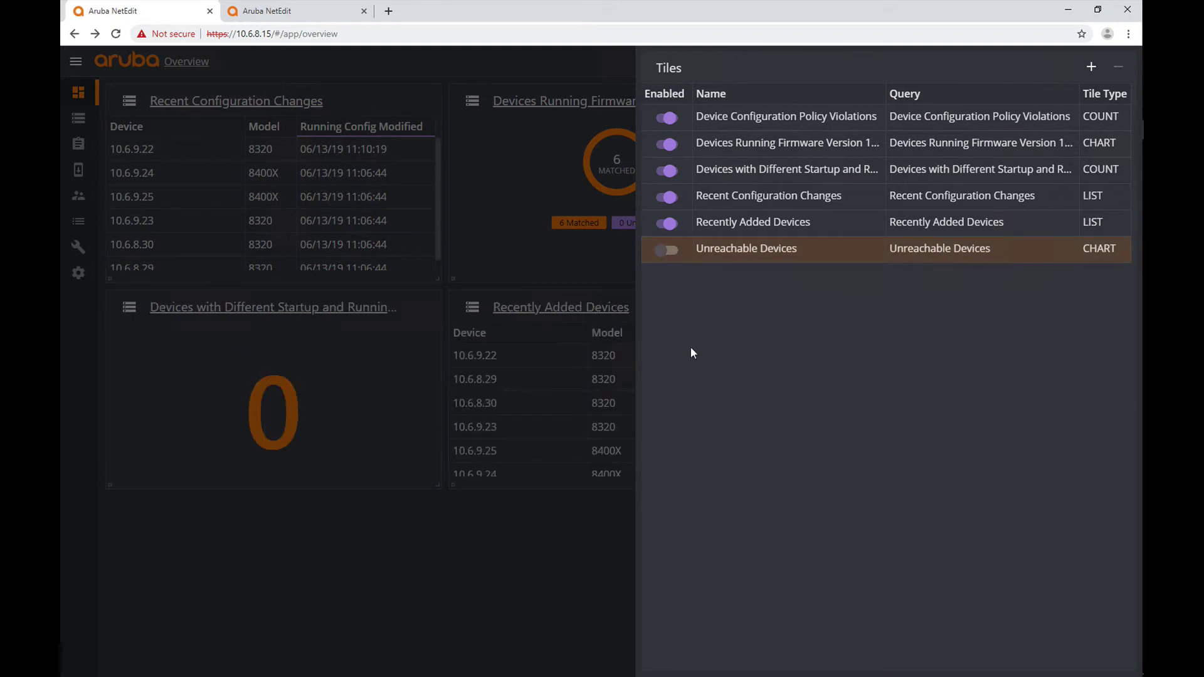
{"action": "left_click", "coordinate": [580, 518]}
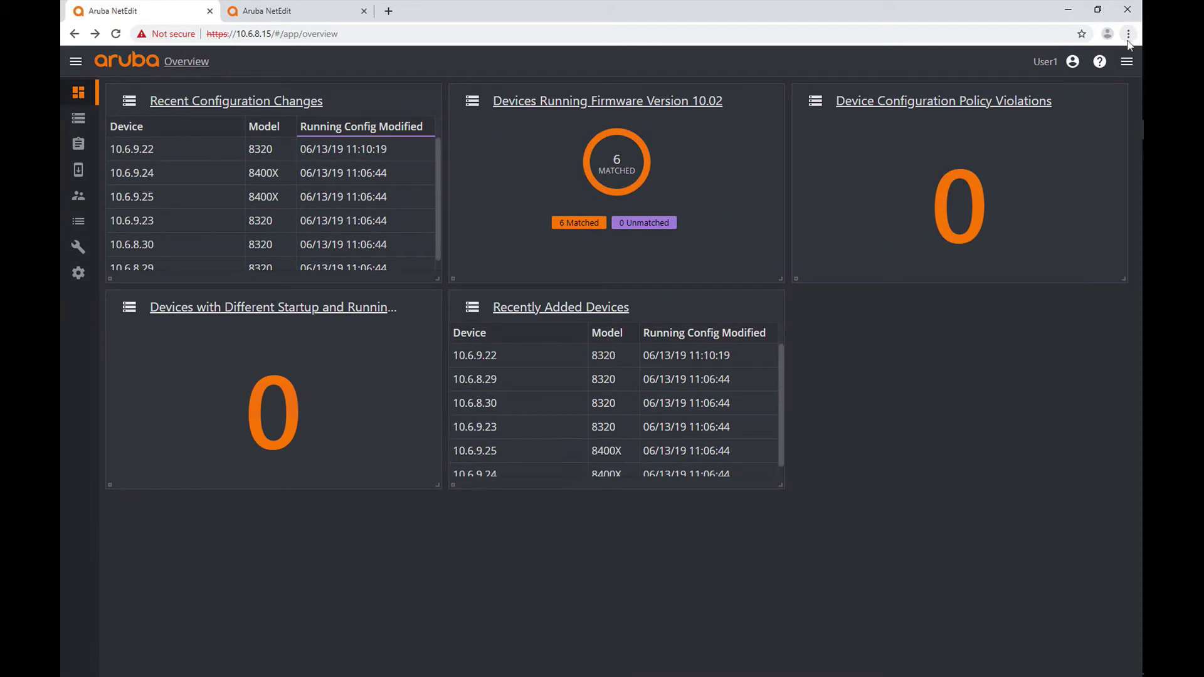
{"action": "left_click", "coordinate": [1126, 62]}
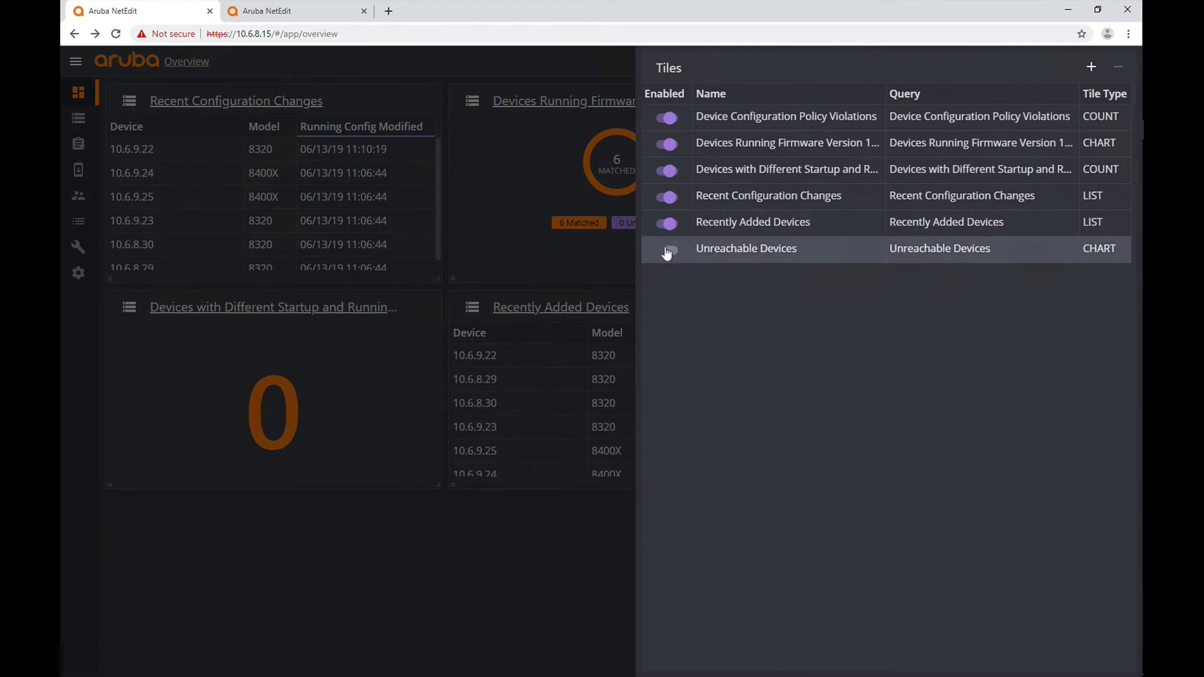
{"action": "left_click", "coordinate": [666, 250]}
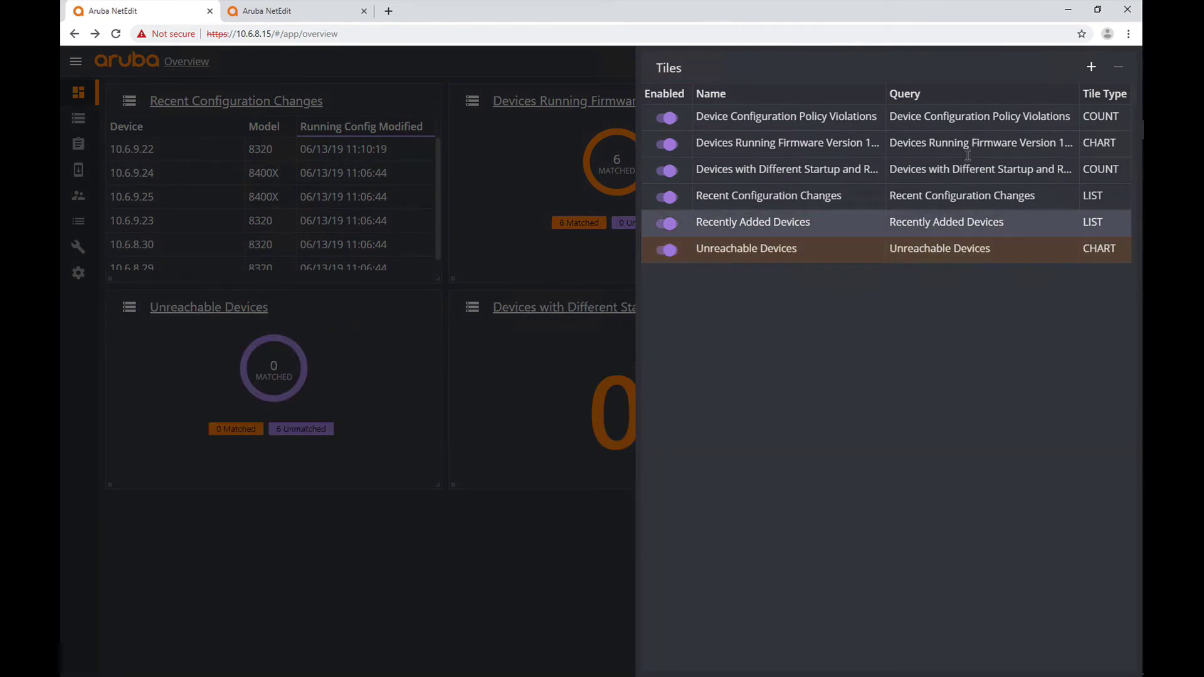
{"action": "left_click", "coordinate": [1090, 69]}
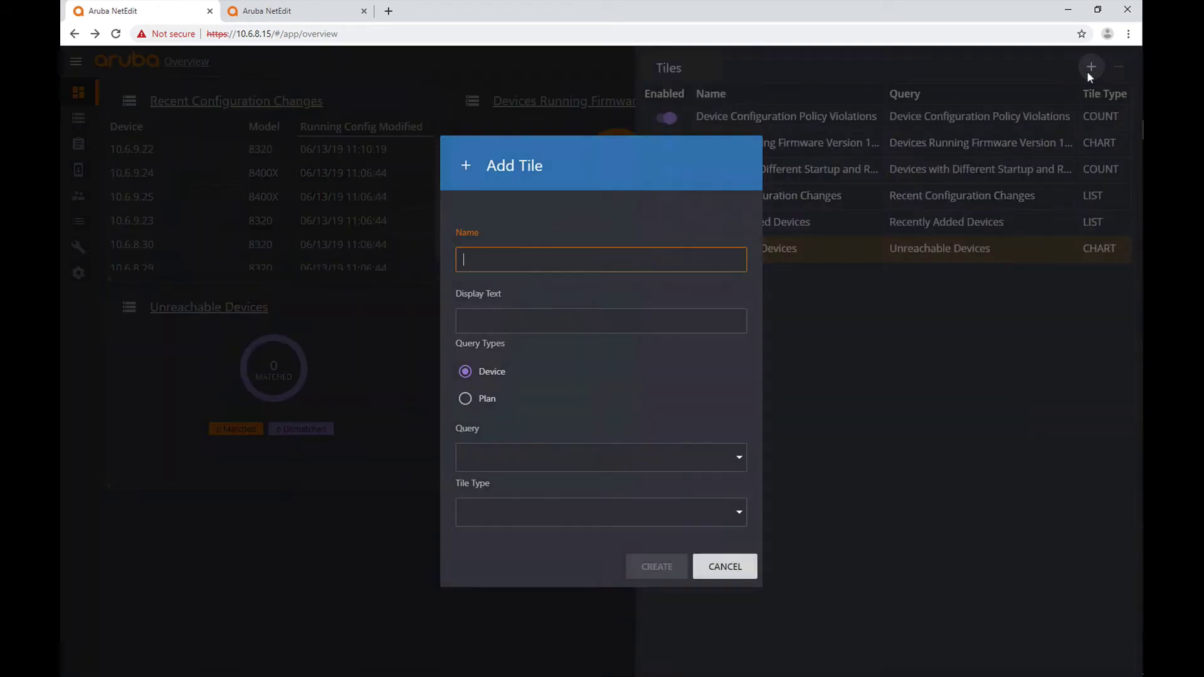
Create a LIST tile named and displayed as Core Switches, using the Core query.
{"action": "left_click", "coordinate": [614, 256]}
{"action": "type", "text": "Core Switches"}
{"action": "left_click", "coordinate": [564, 321]}
{"action": "left_click", "coordinate": [550, 345]}
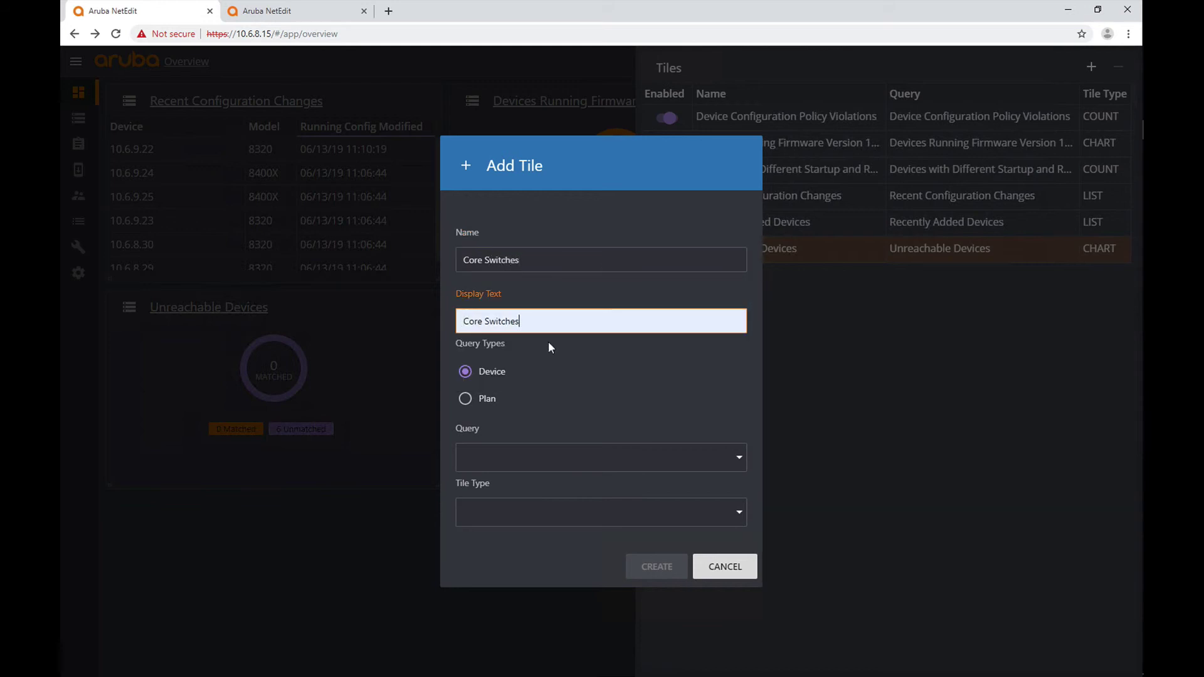
{"action": "left_click", "coordinate": [502, 454]}
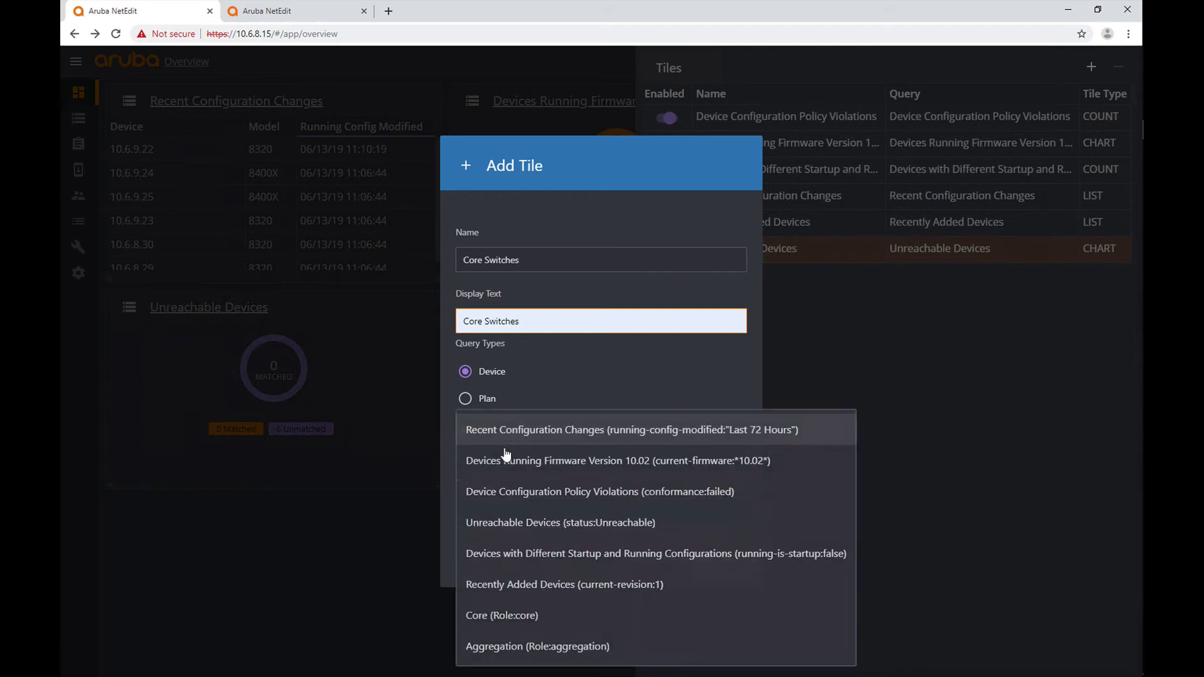
{"action": "left_click", "coordinate": [510, 615]}
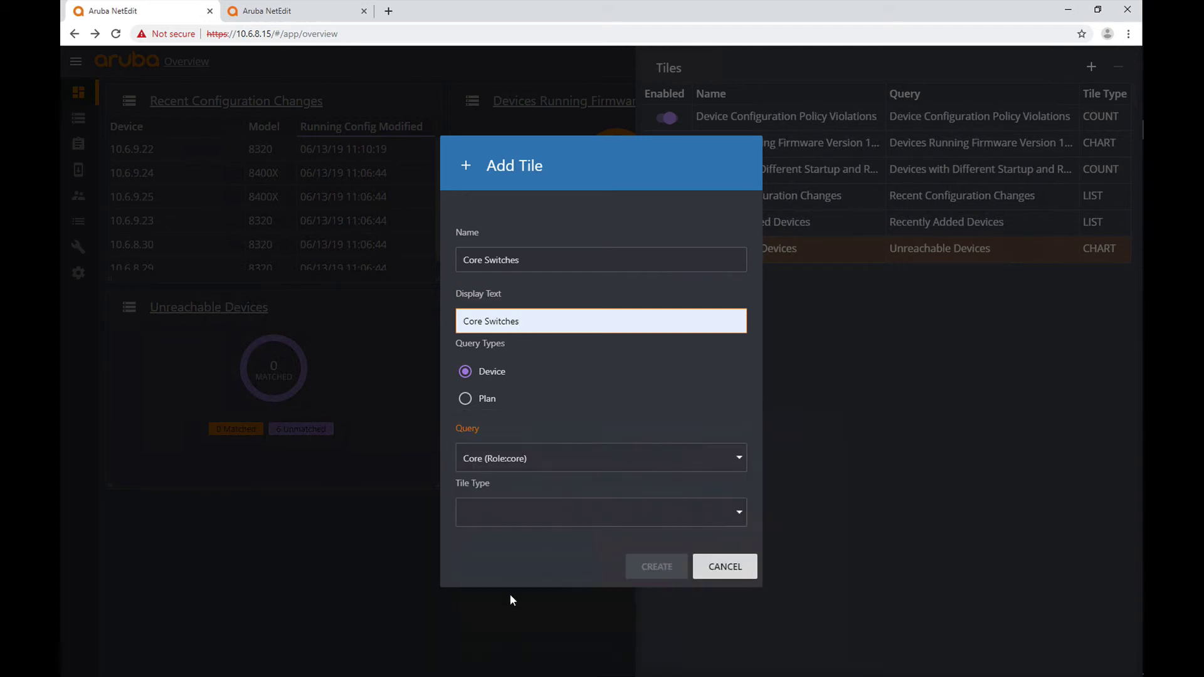
{"action": "left_click", "coordinate": [513, 521]}
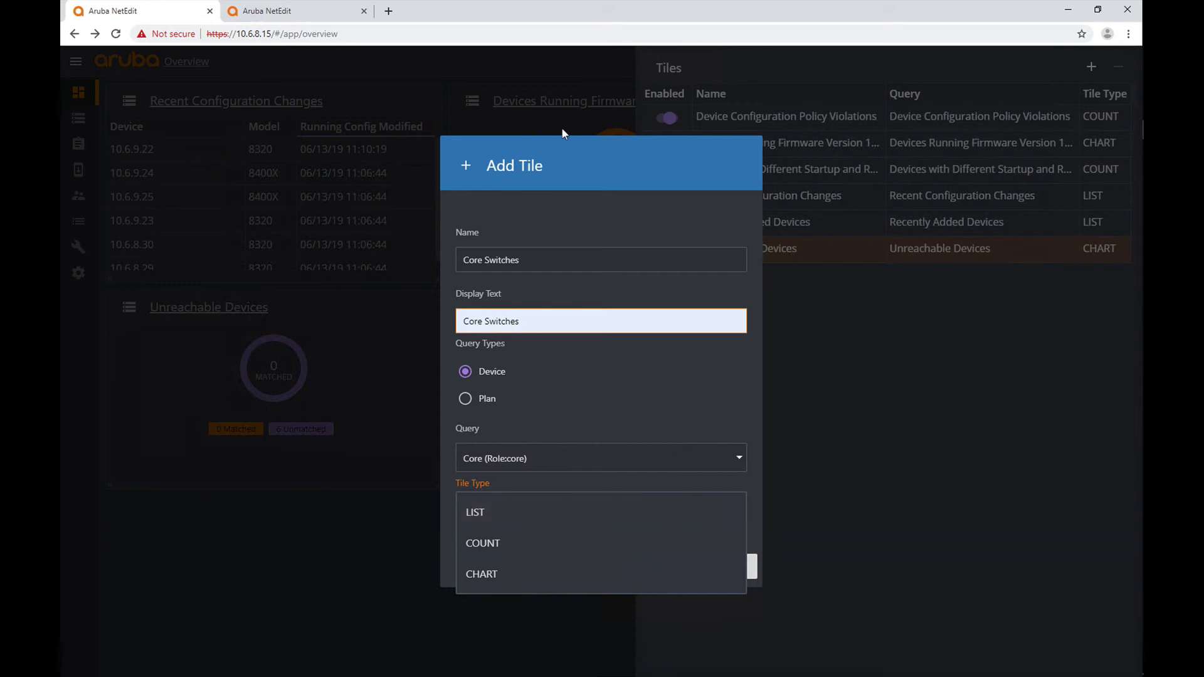
{"action": "left_click", "coordinate": [671, 155]}
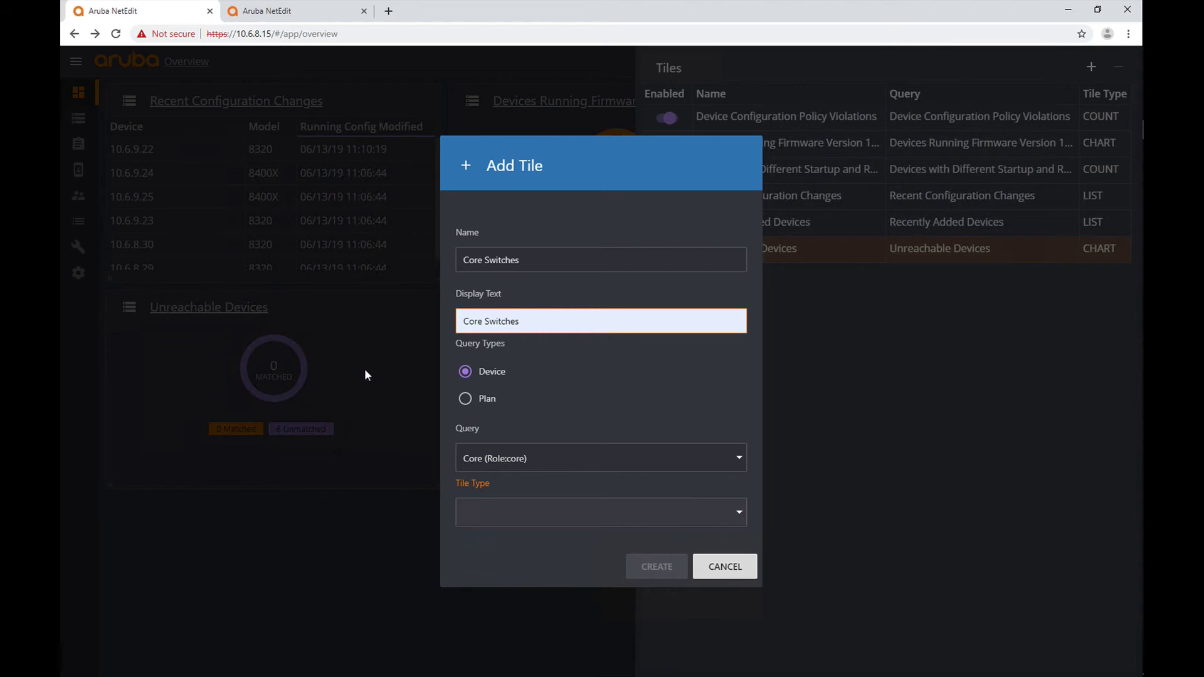
{"action": "left_click", "coordinate": [535, 518]}
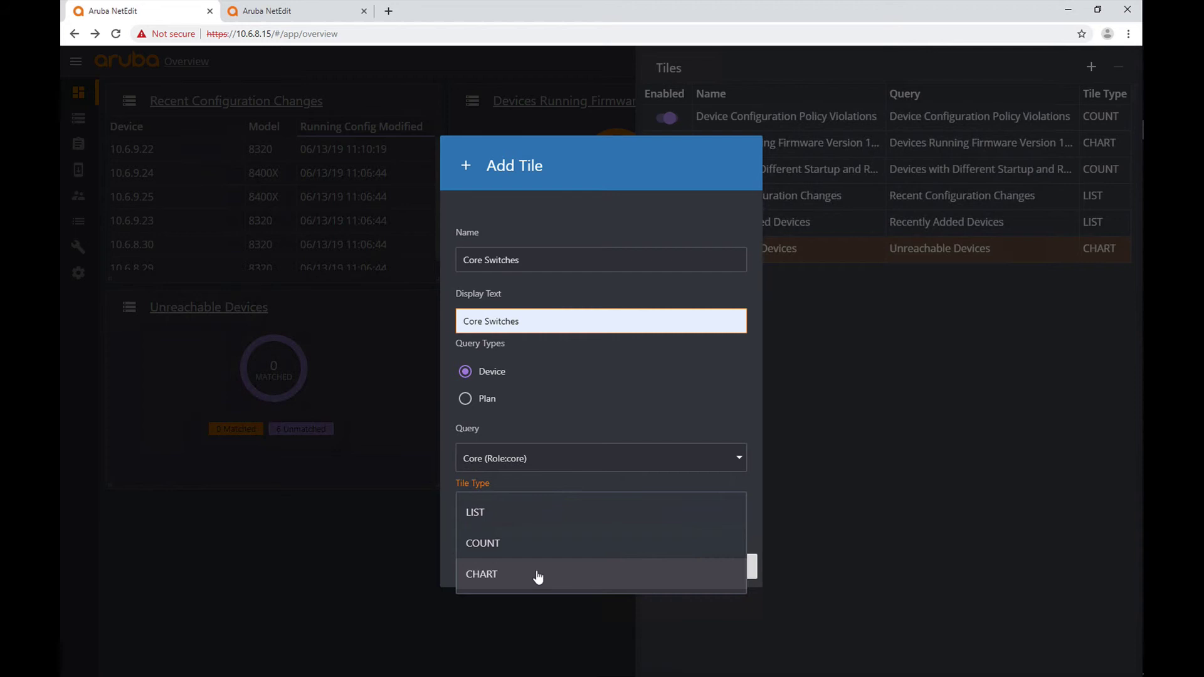
{"action": "left_click", "coordinate": [541, 518]}
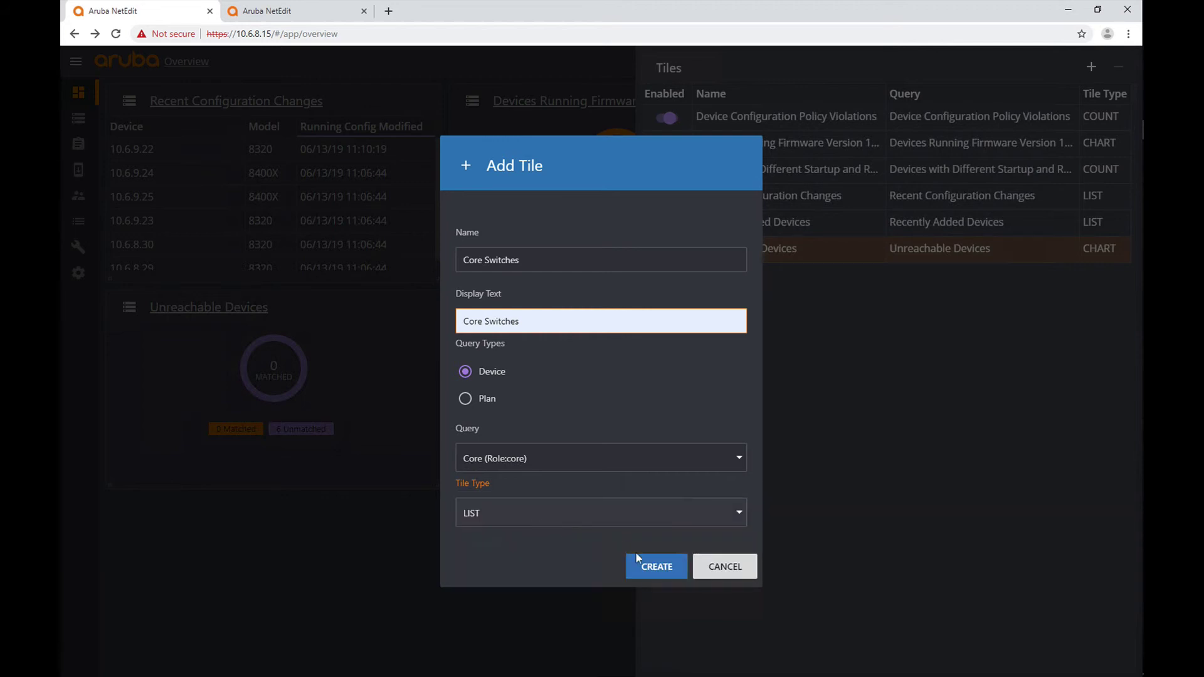
{"action": "left_click", "coordinate": [655, 567]}
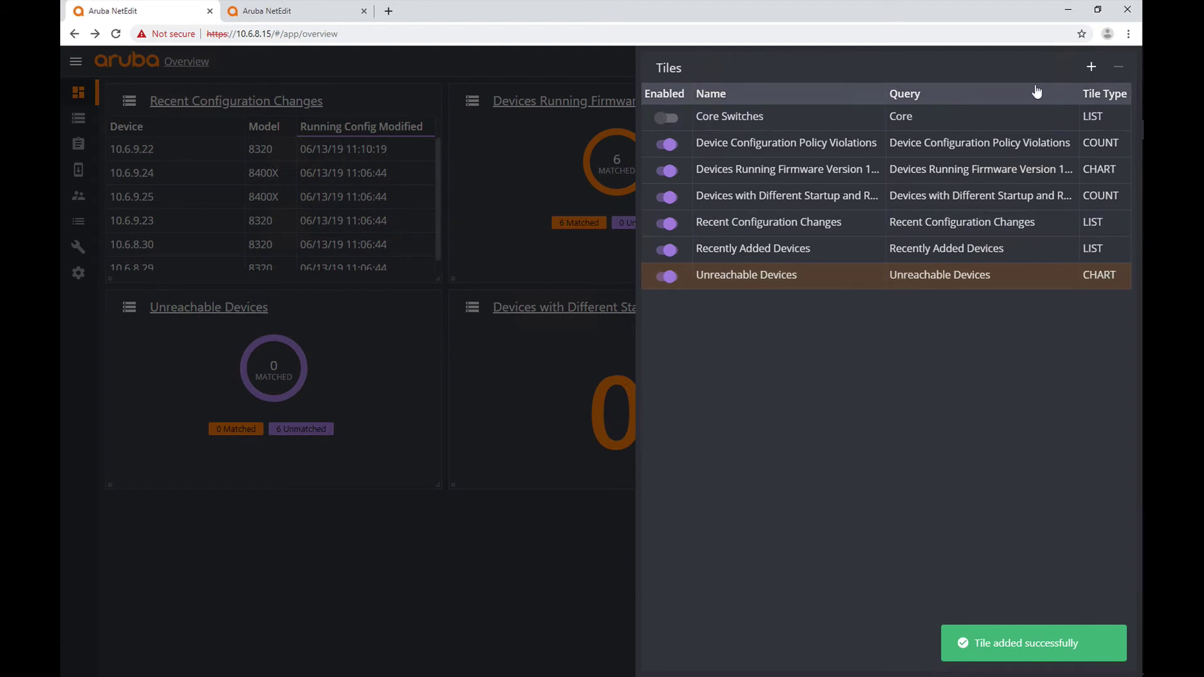
Create a LIST tile named and displayed as Aggregation Switches, using the Aggregation query.
{"action": "left_click", "coordinate": [1089, 66]}
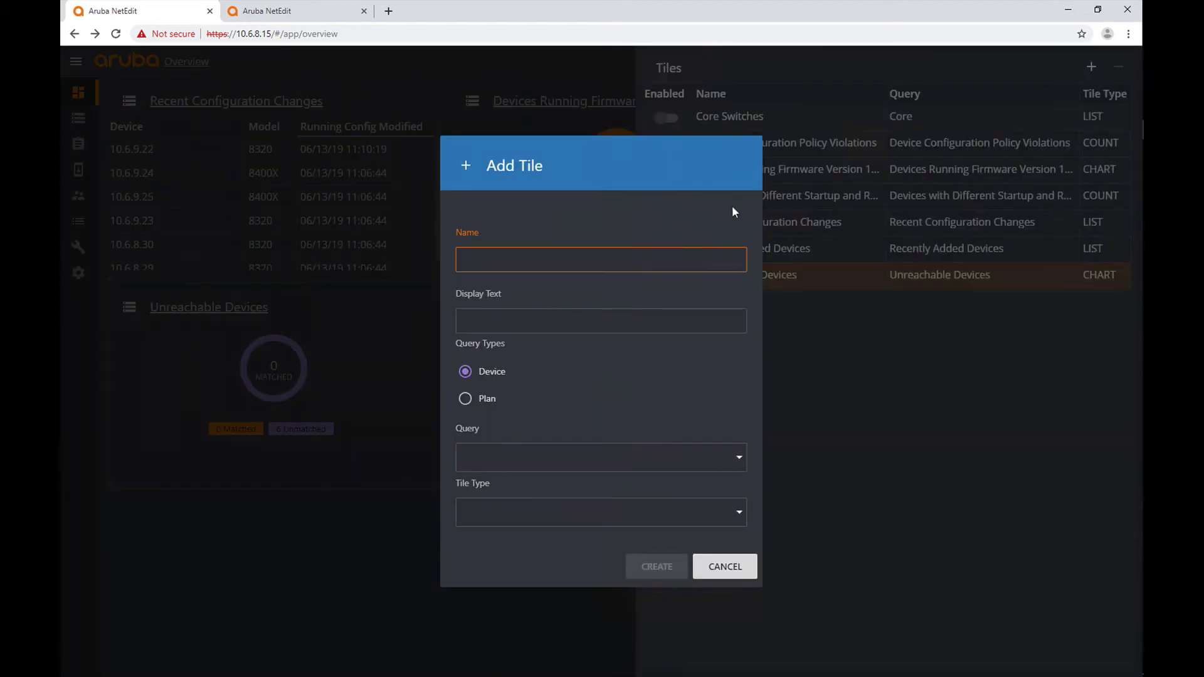
{"action": "left_click", "coordinate": [681, 254]}
{"action": "type", "text": "A"}
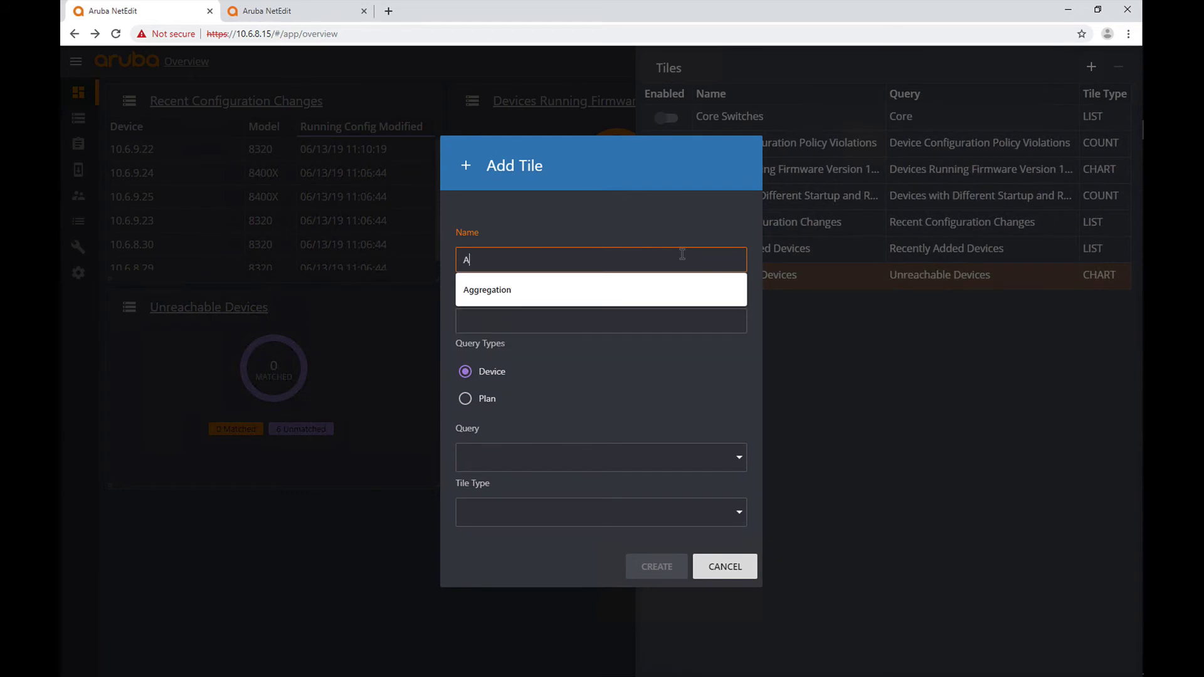
{"action": "type", "text": "ggregation Switches"}
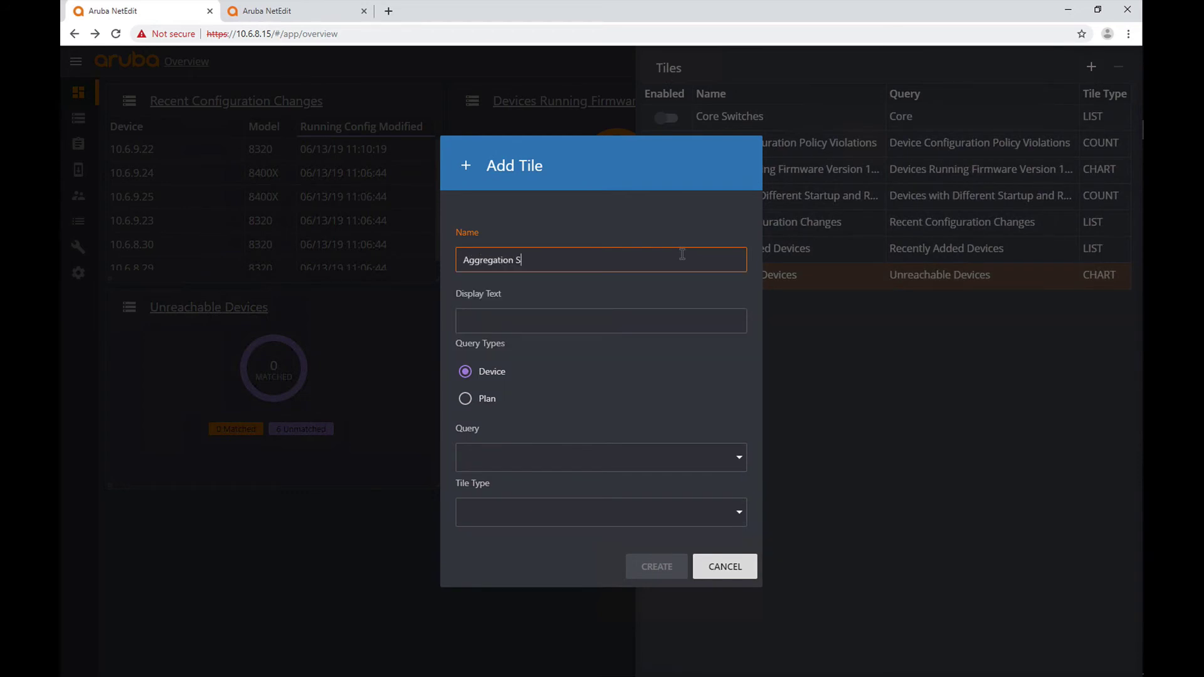
{"action": "left_click", "coordinate": [634, 319]}
{"action": "left_click", "coordinate": [601, 374]}
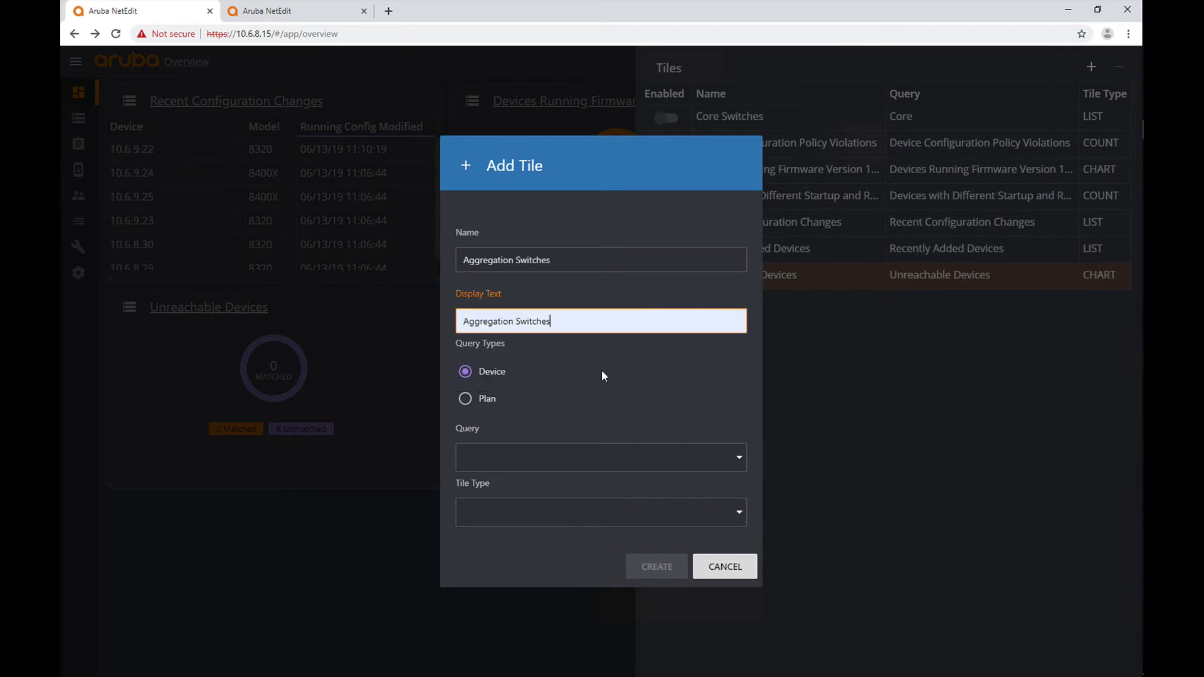
{"action": "left_click", "coordinate": [541, 463]}
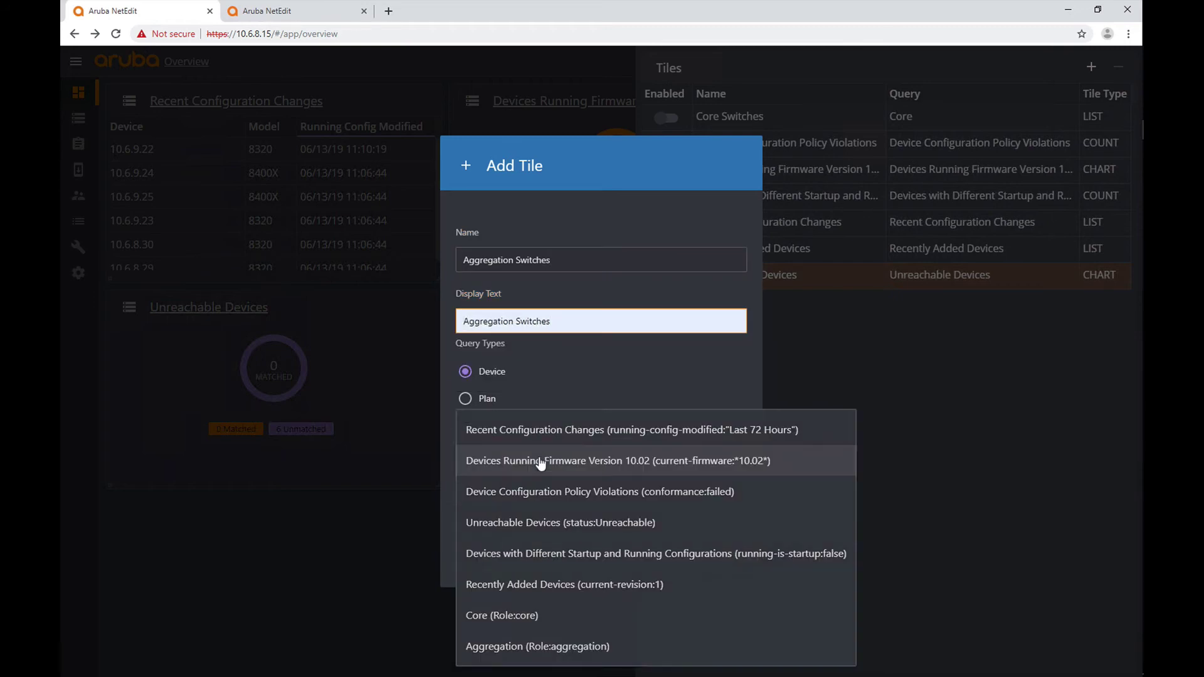
{"action": "left_click", "coordinate": [536, 646]}
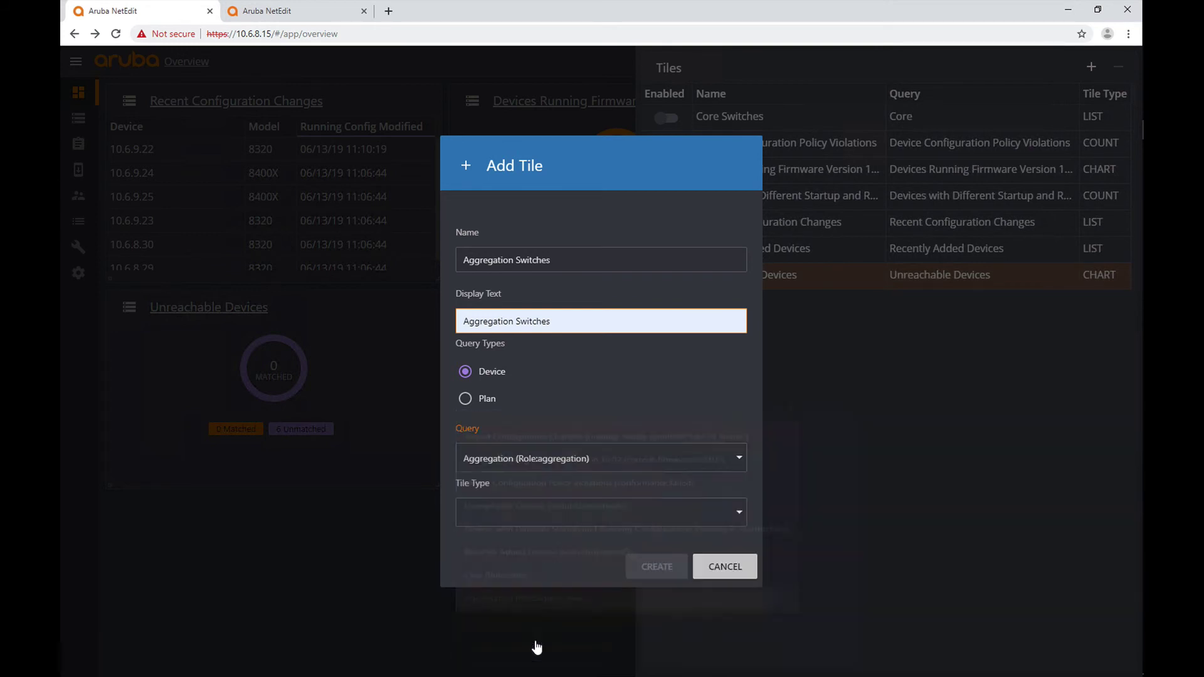
{"action": "left_click", "coordinate": [533, 526]}
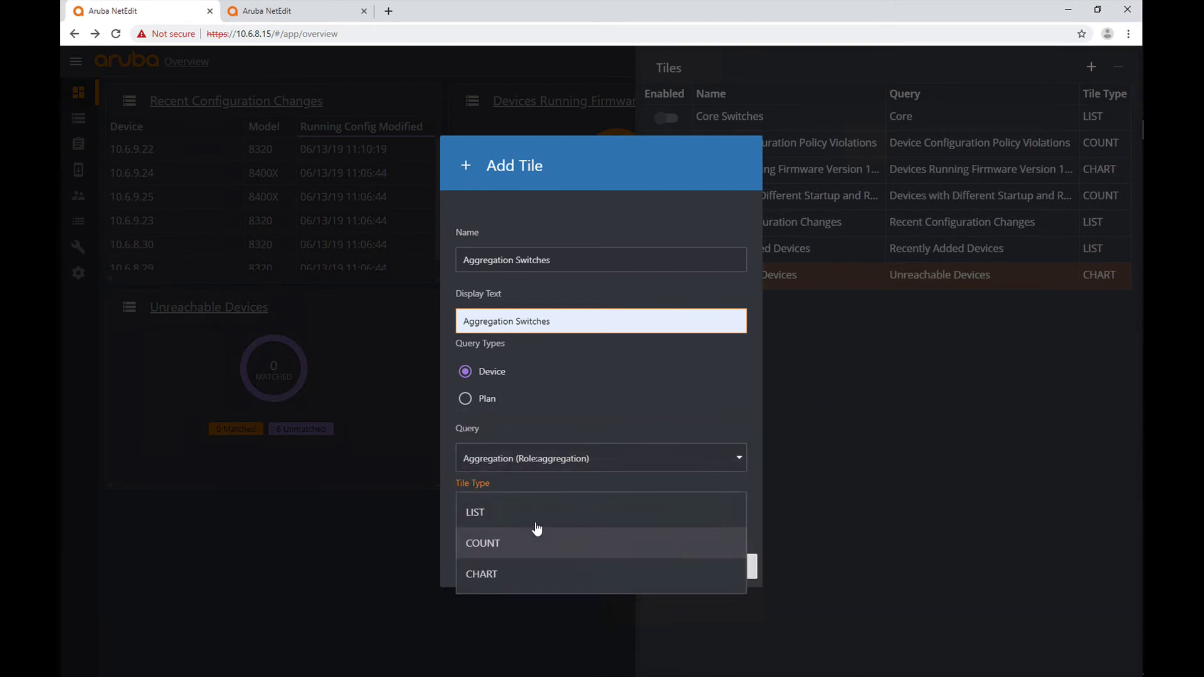
{"action": "left_click", "coordinate": [520, 515]}
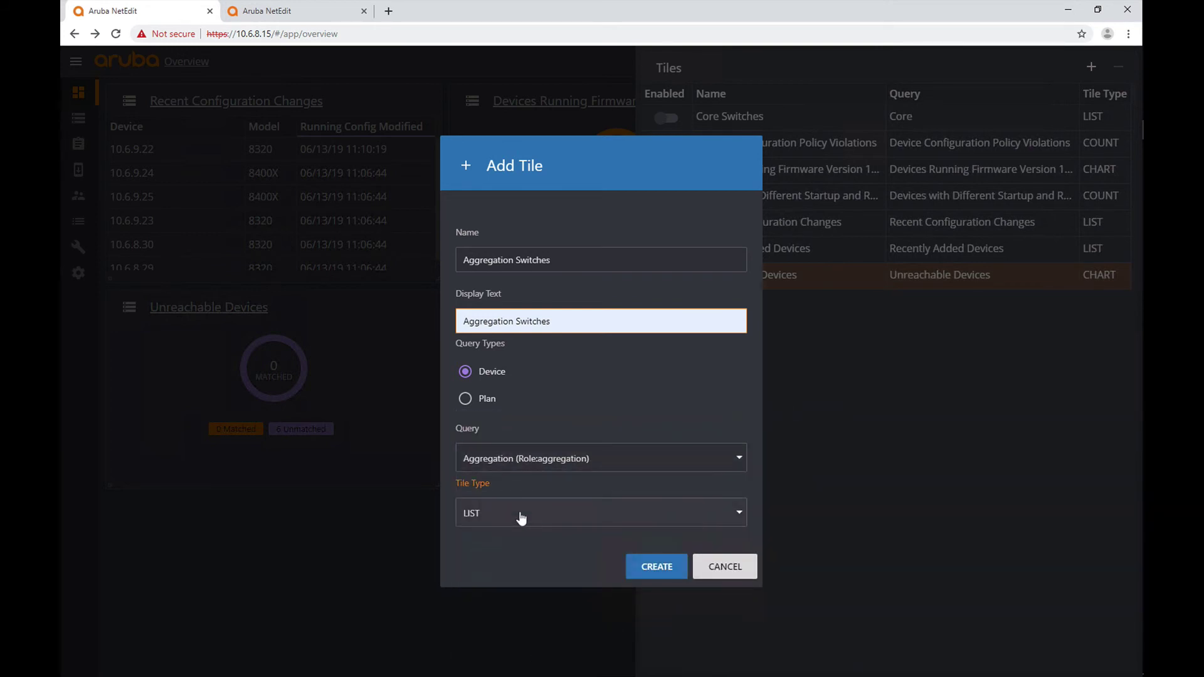
{"action": "left_click", "coordinate": [654, 568]}
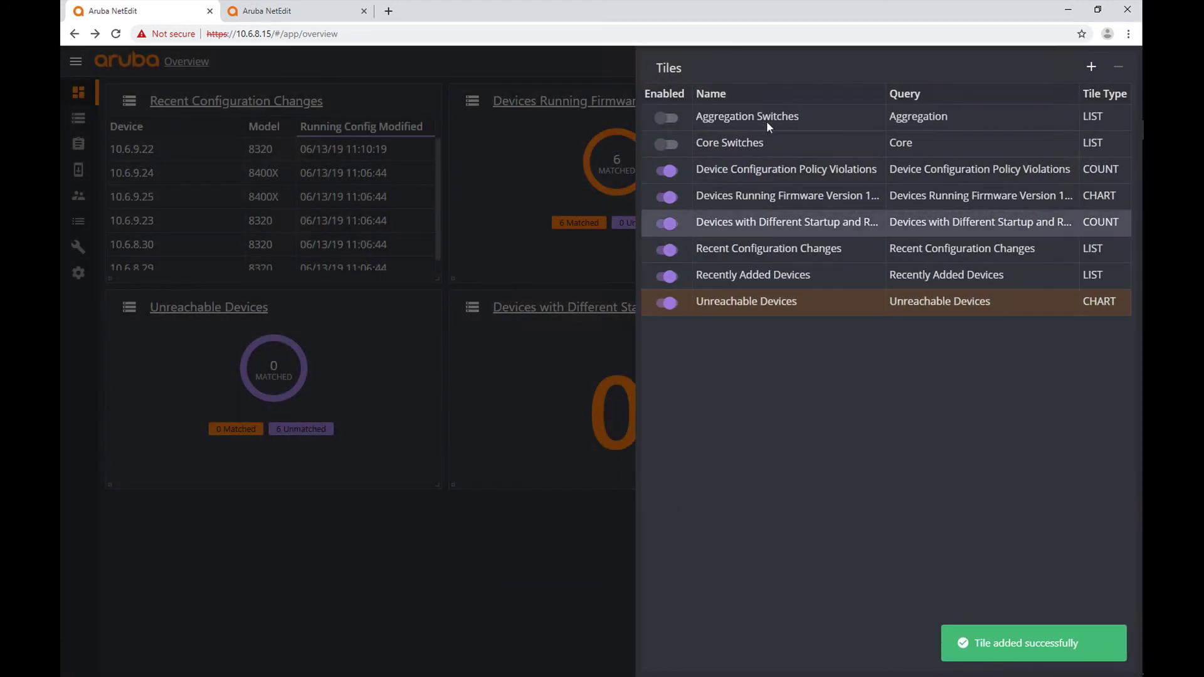
Enable the Core Switches and Aggregation Switches tiles and close the Tiles panel.
{"action": "left_click", "coordinate": [674, 119]}
{"action": "left_click", "coordinate": [672, 151]}
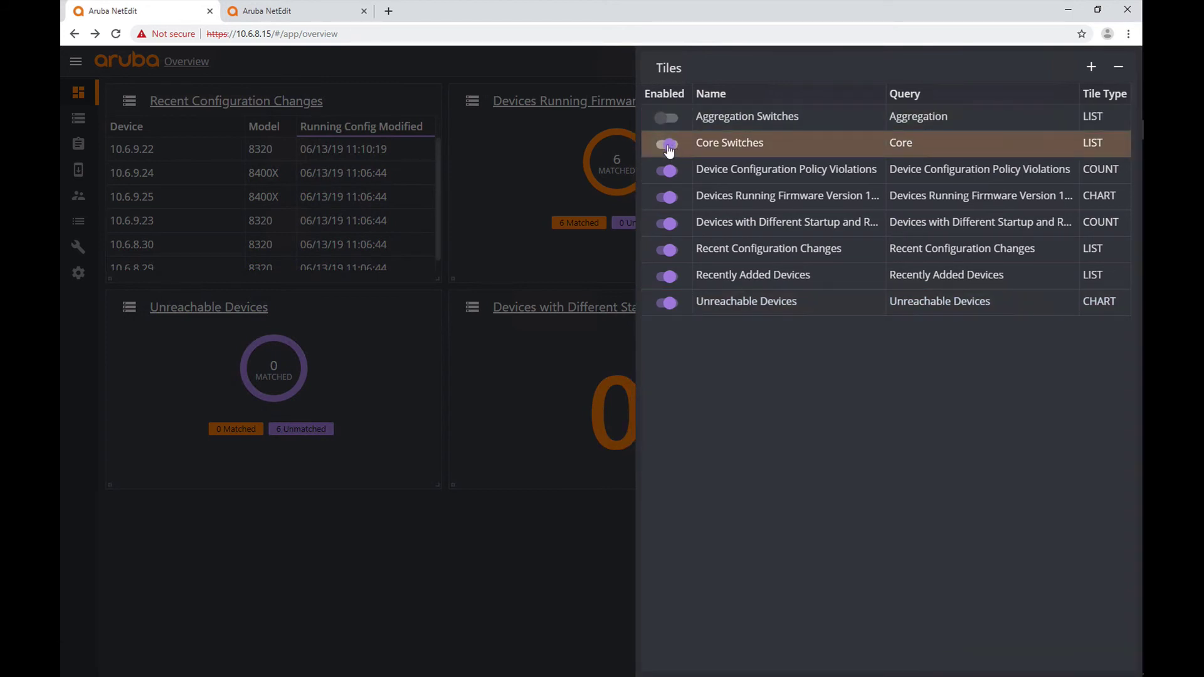
{"action": "left_click", "coordinate": [665, 125]}
{"action": "left_click", "coordinate": [666, 122]}
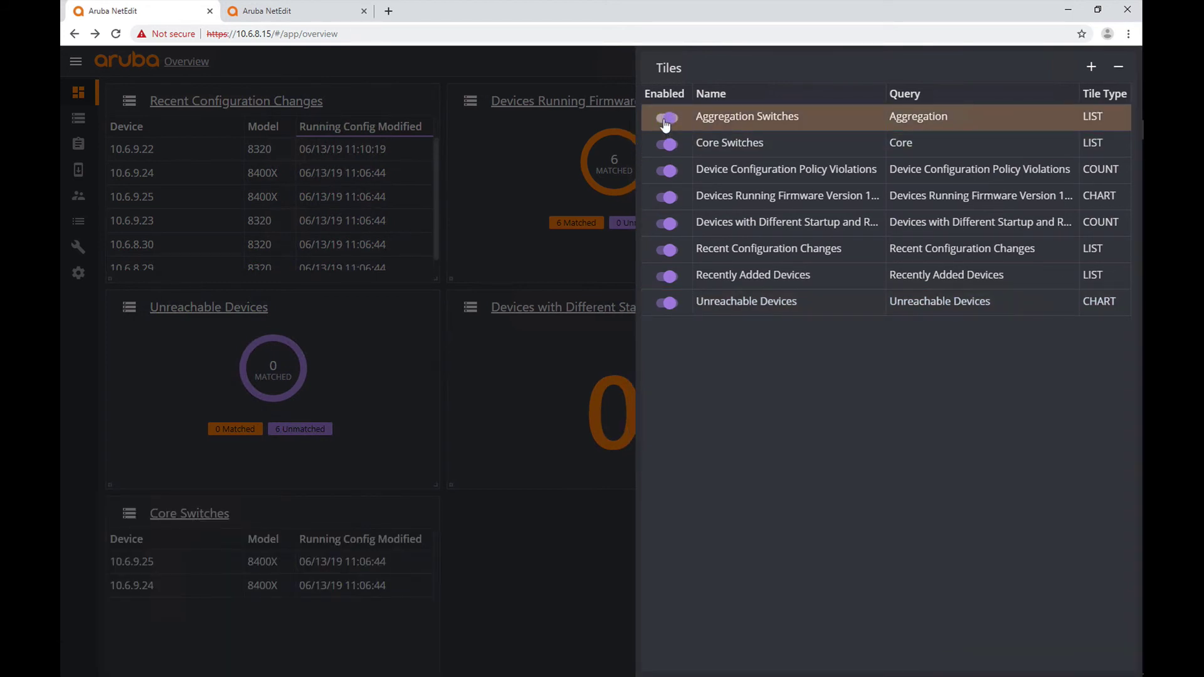
{"action": "left_click", "coordinate": [530, 453]}
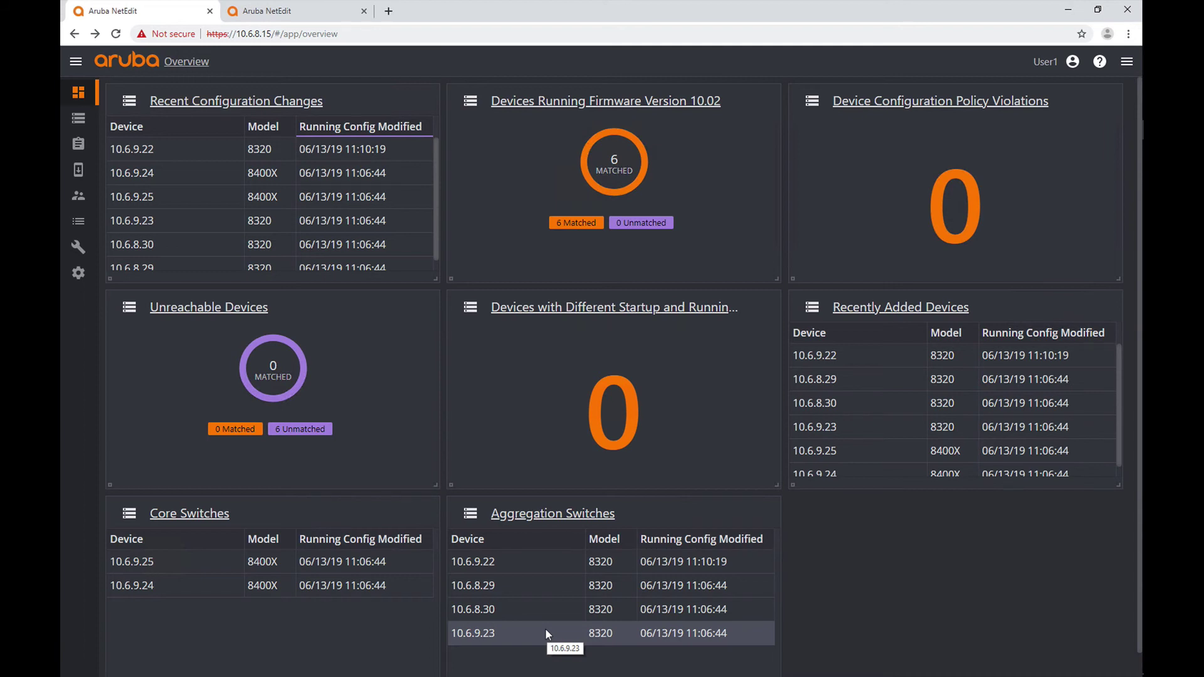
{"action": "left_click", "coordinate": [560, 516]}
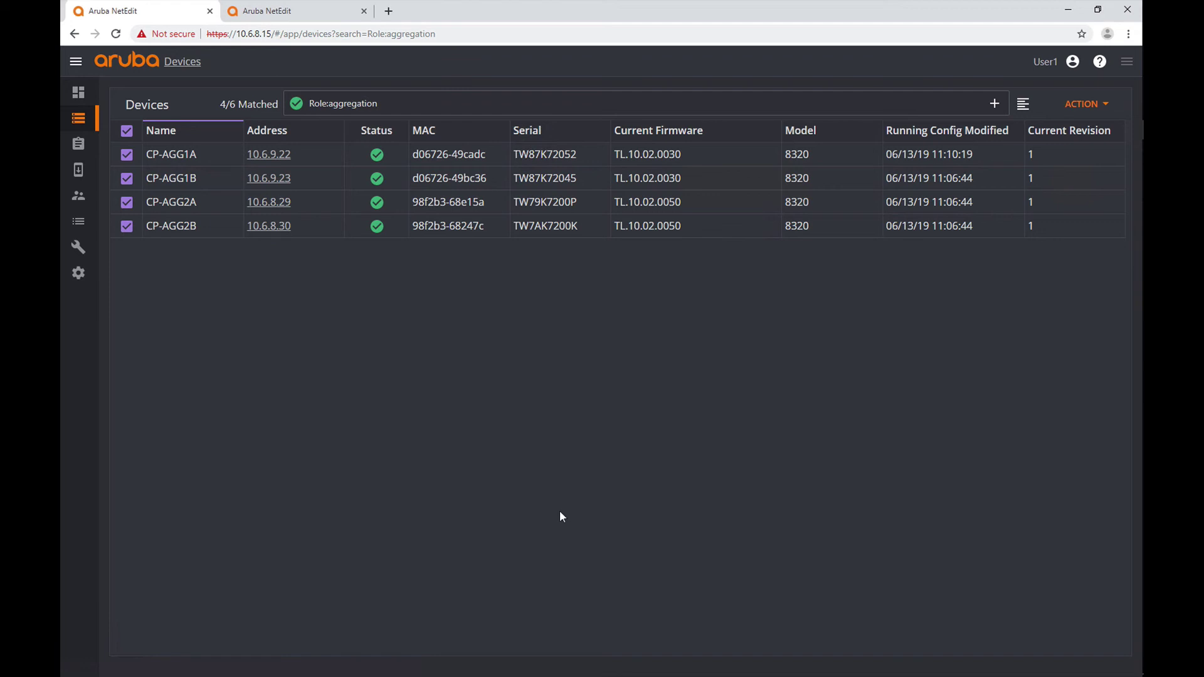
{"action": "left_click", "coordinate": [1086, 103]}
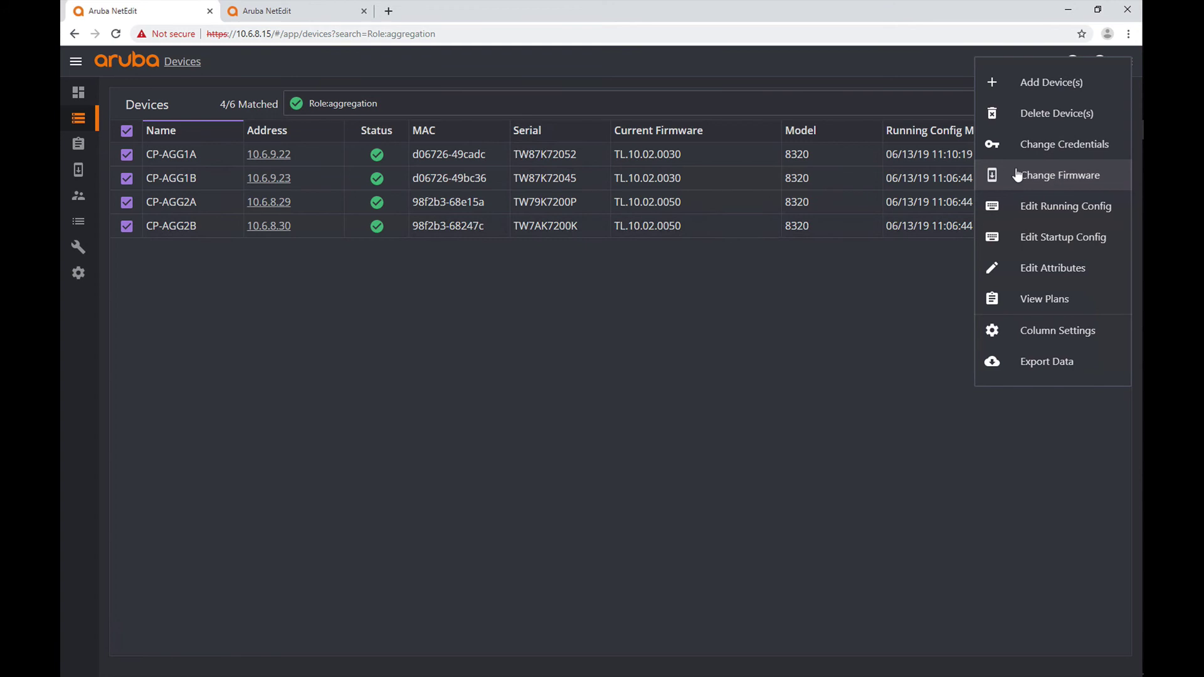
{"action": "left_click", "coordinate": [740, 315]}
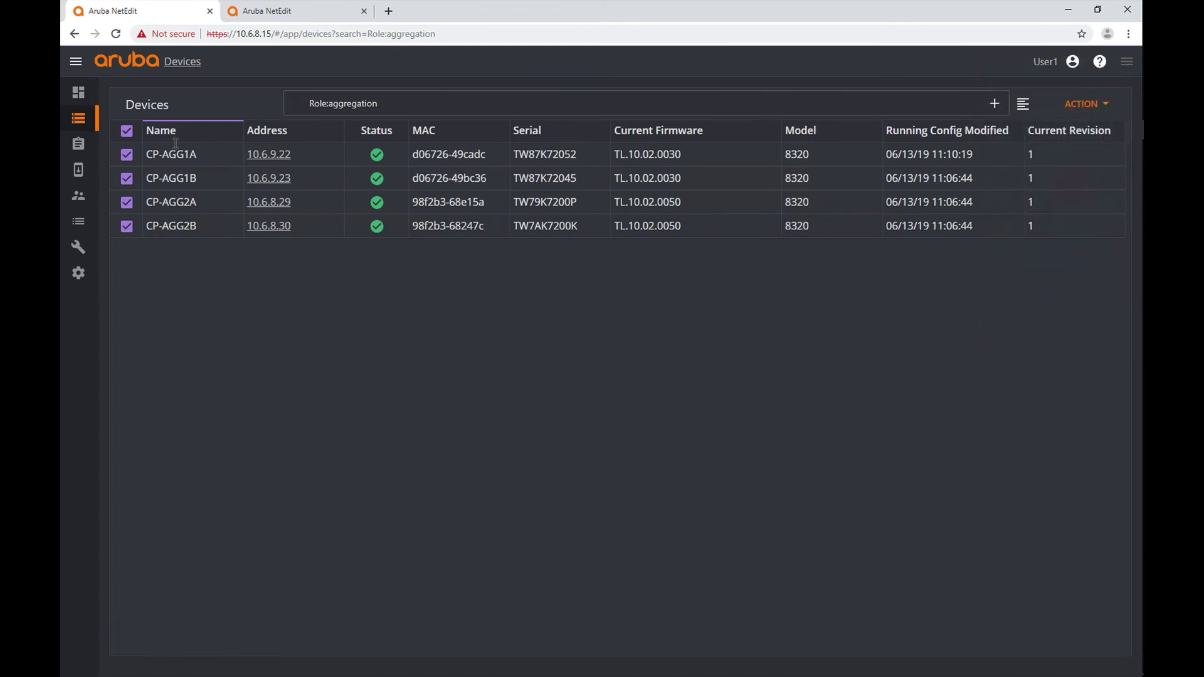
{"action": "left_click", "coordinate": [78, 92]}
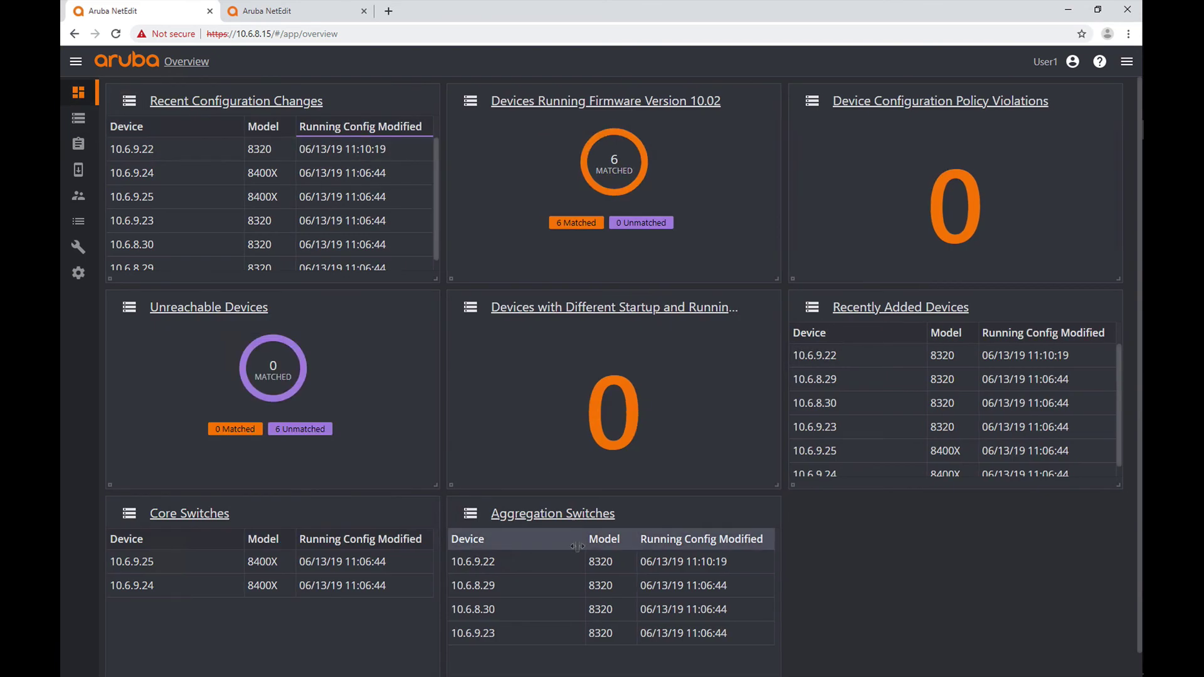
{"action": "left_click", "coordinate": [585, 516]}
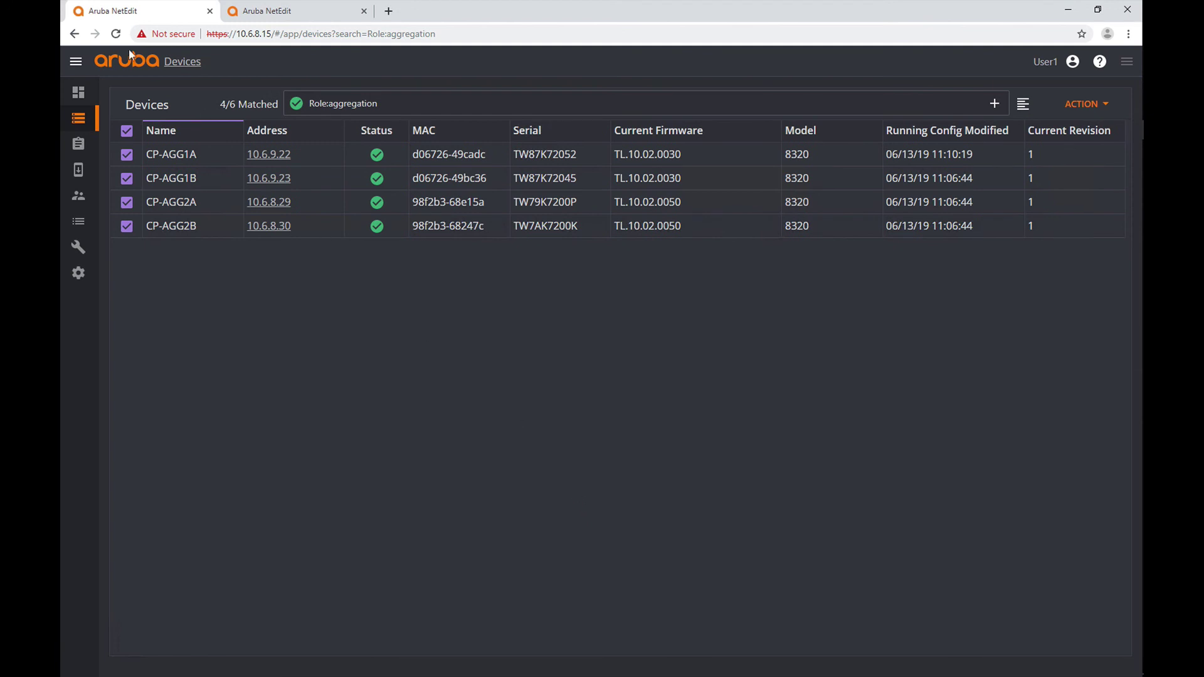
{"action": "left_click", "coordinate": [74, 33]}
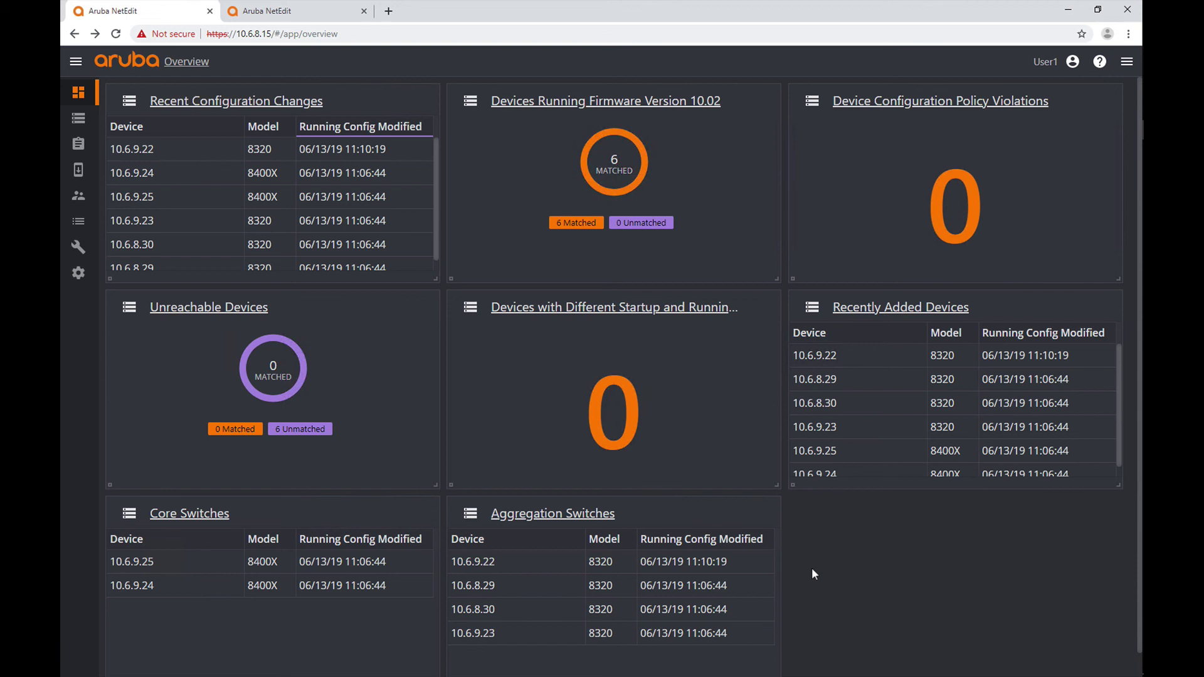
{"action": "scroll", "coordinate": [813, 573], "scroll_direction": "down", "scroll_amount": 1}
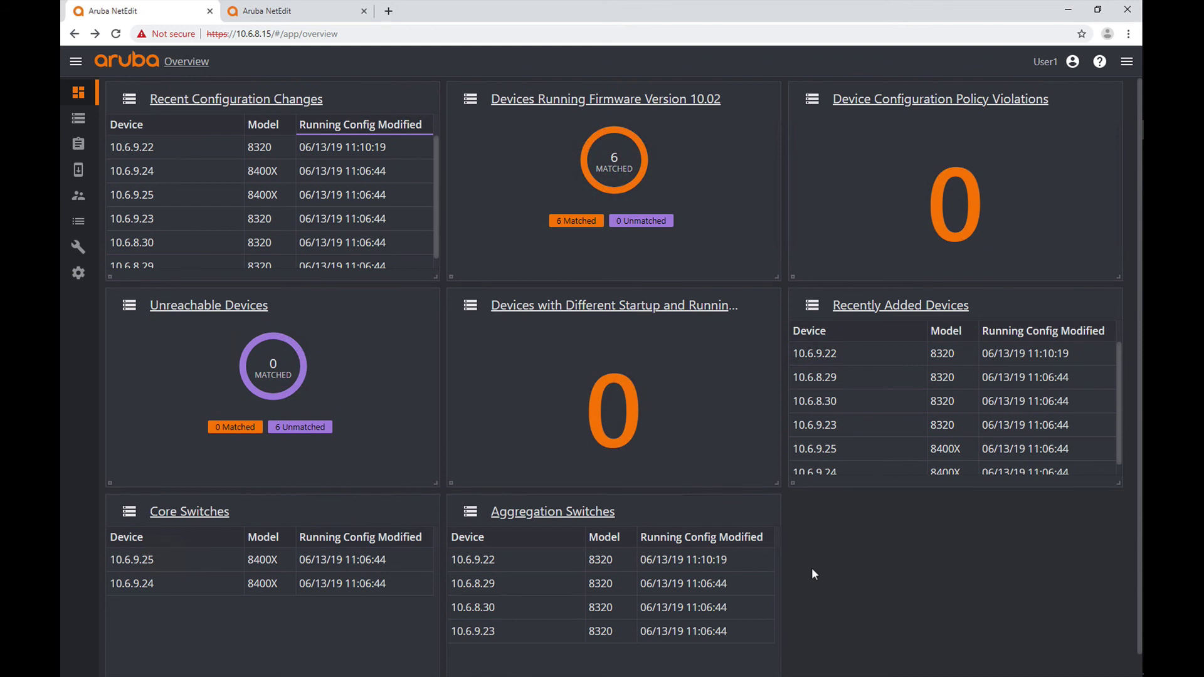